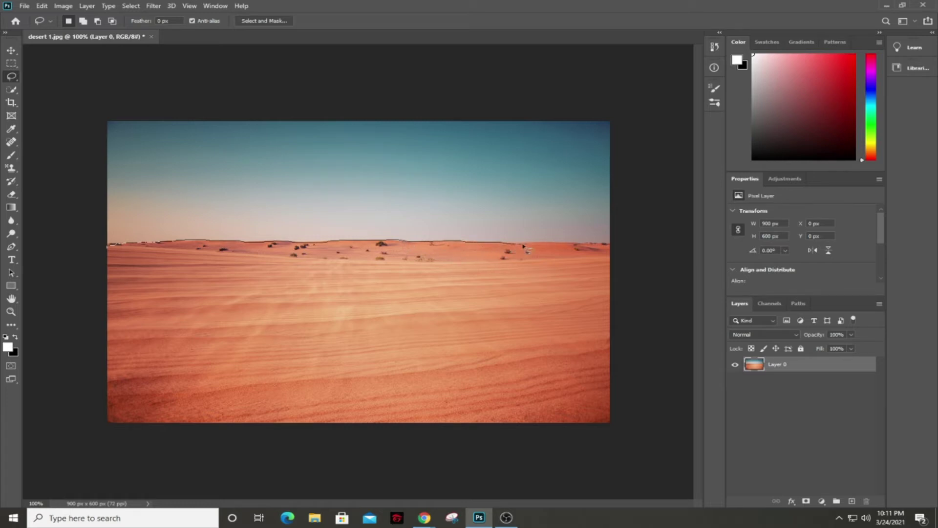
Select the sky above the dunes with the Lasso tool and delete it, including the leftover corners, then deselect.
mouse_move(597, 245)
mouse_down()
mouse_move(627, 234)
mouse_move(622, 150)
mouse_move(295, 101)
mouse_move(92, 139)
mouse_move(53, 176)
mouse_move(70, 155)
mouse_move(134, 134)
mouse_move(109, 140)
mouse_move(63, 181)
mouse_move(73, 235)
mouse_up()
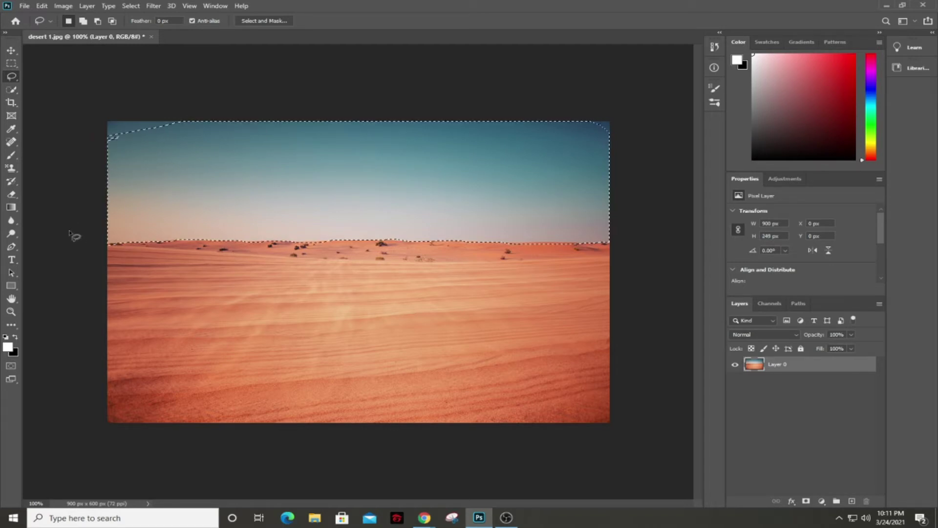
key(Delete)
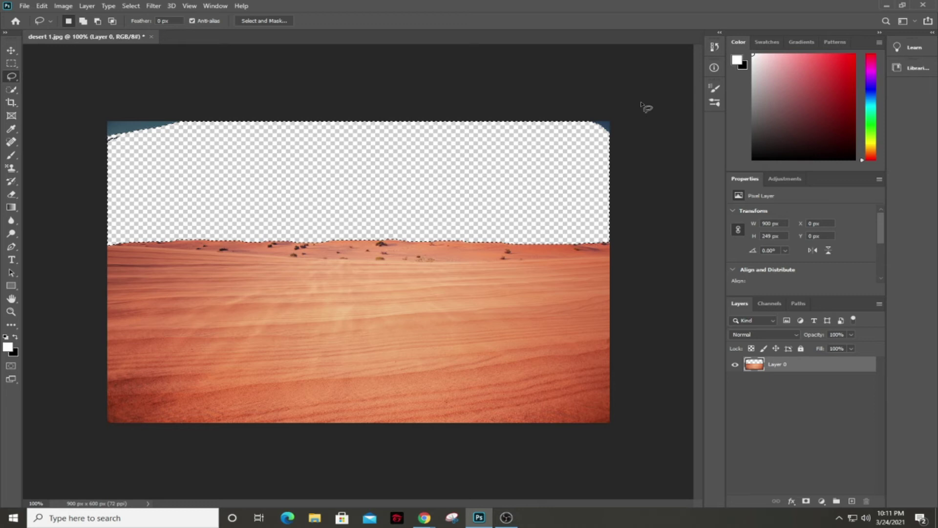
key(ctrl+d)
mouse_move(90, 140)
mouse_down()
mouse_move(160, 179)
mouse_move(600, 172)
mouse_move(637, 106)
mouse_move(544, 88)
mouse_up()
key(Delete)
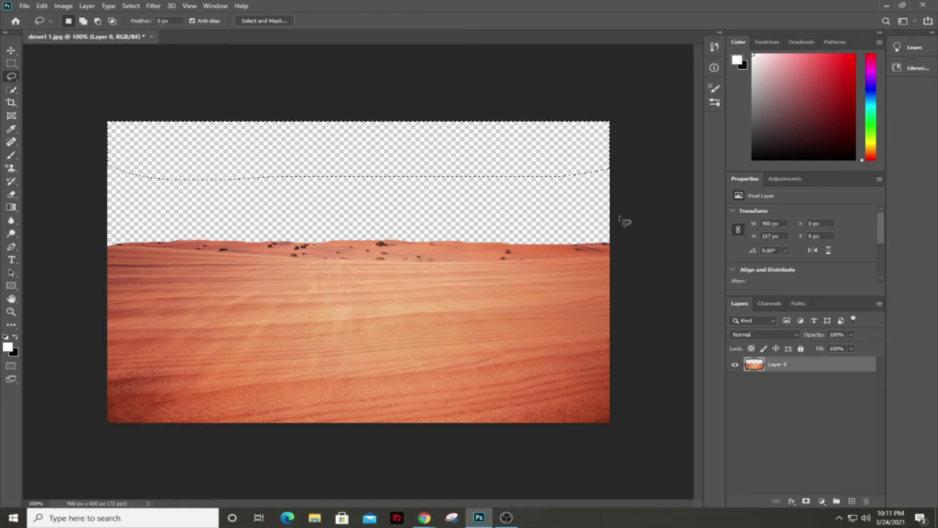
key(ctrl+d)
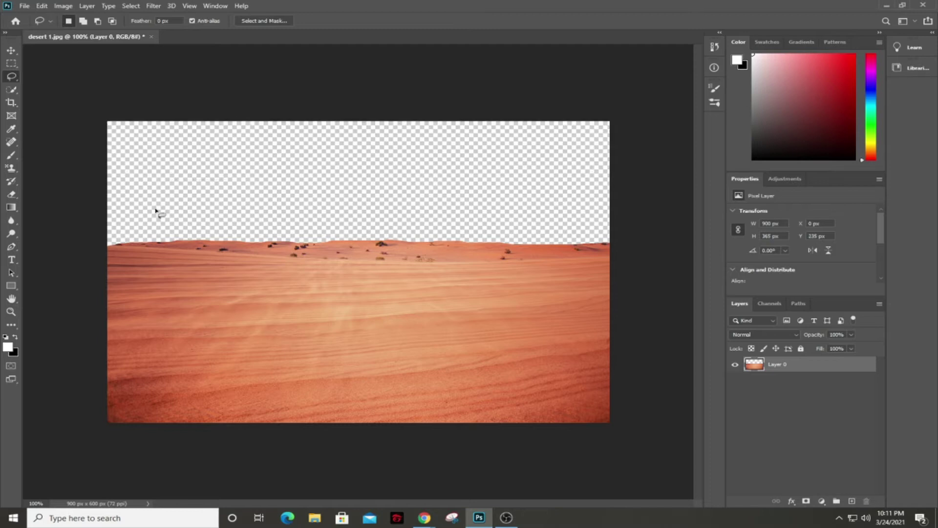
Extend the canvas upward with the Crop tool to 900 x 724 px.
click(11, 102)
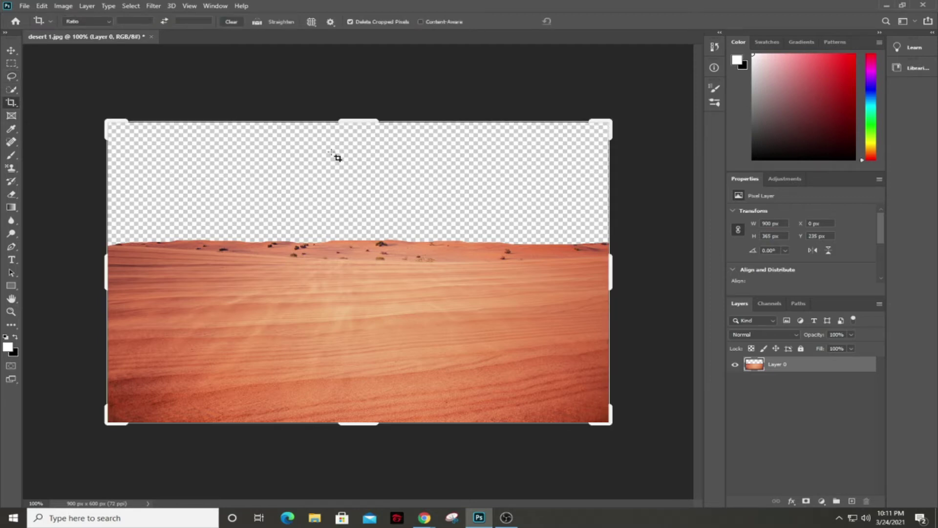
drag(358, 121, 361, 90)
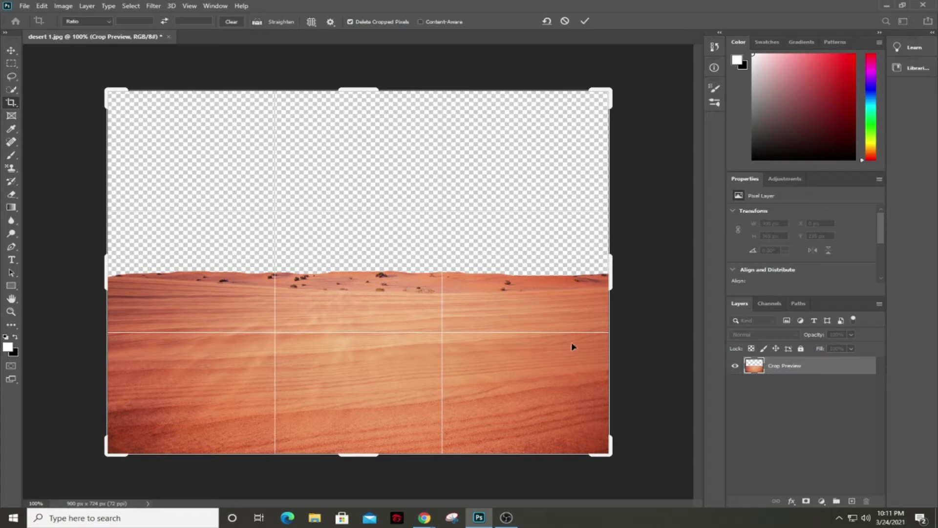
key(Return)
Place the hell image as an embedded file and align it with the canvas's upper edge.
click(24, 6)
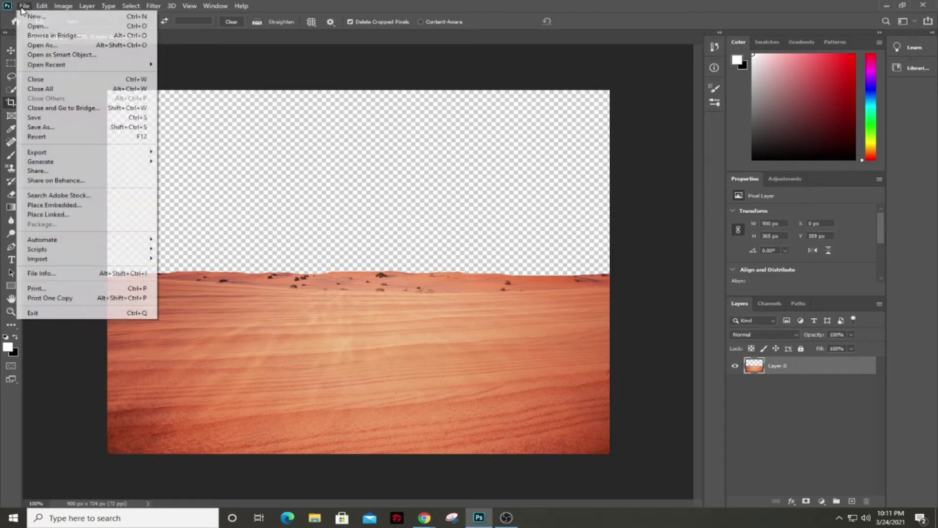
click(73, 206)
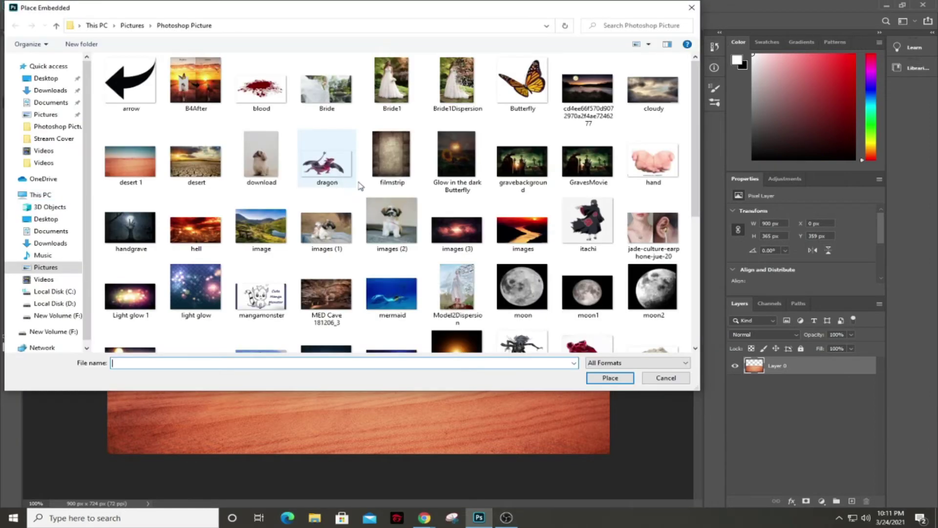
scroll(363, 206, down, 5)
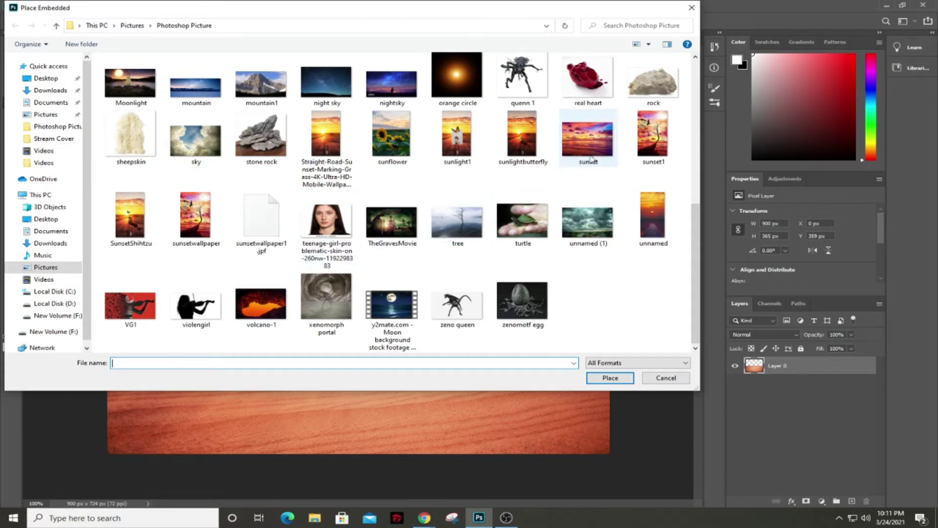
scroll(588, 200, up, 4)
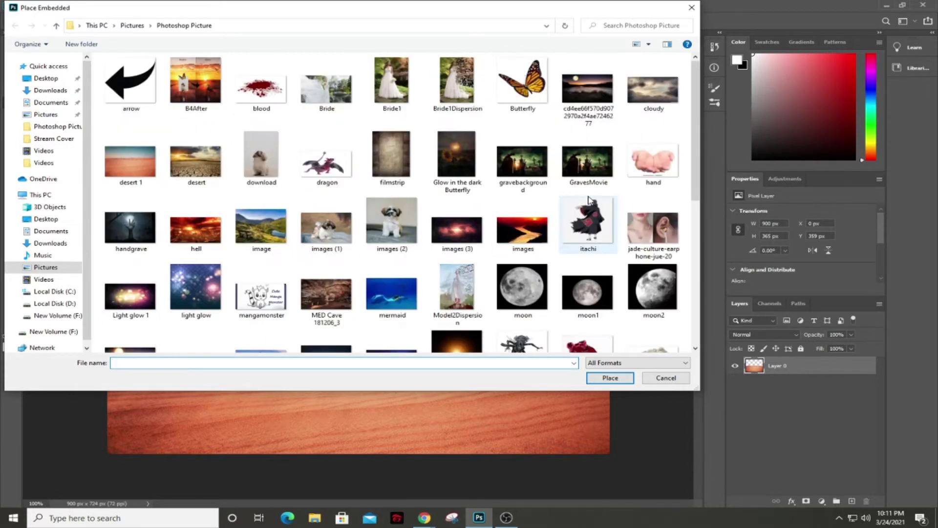
double_click(204, 240)
drag(419, 258, 419, 201)
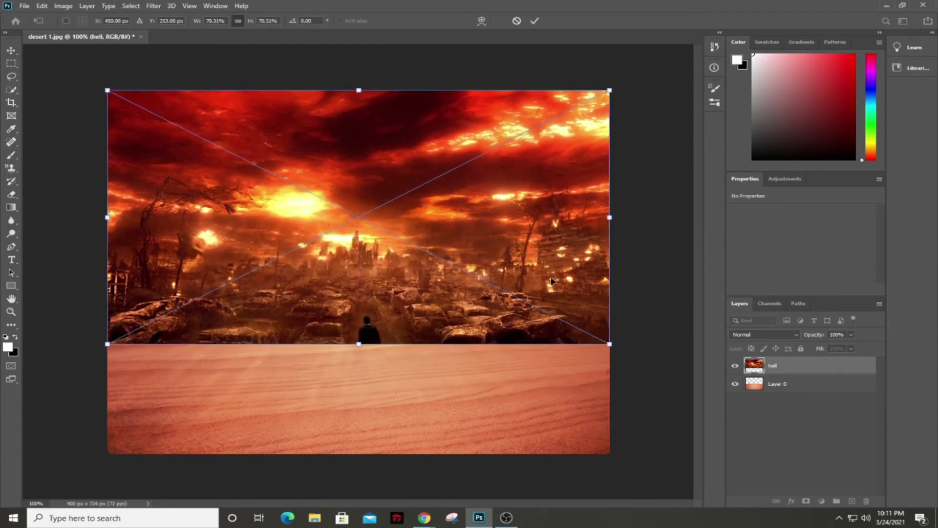
key(Return)
Rasterize the hell layer and move the desert Layer 0 above it.
key(c)
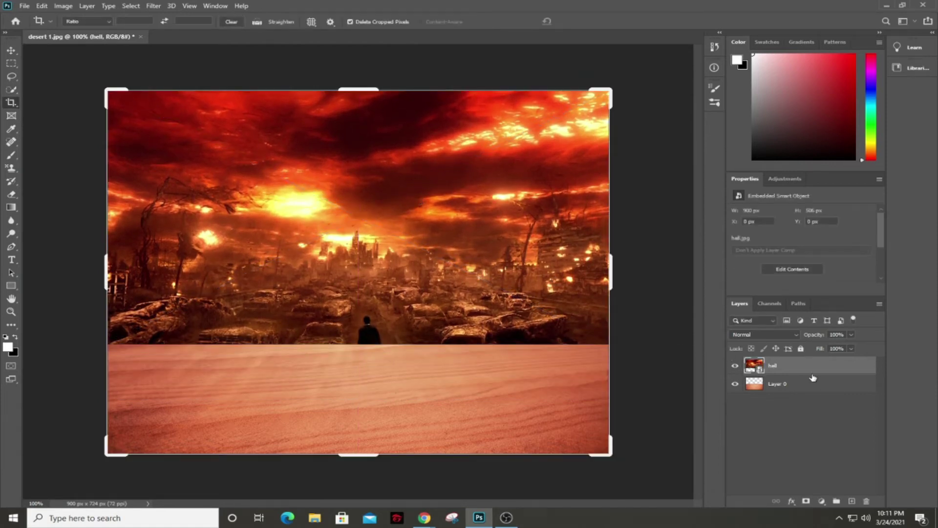
right_click(773, 370)
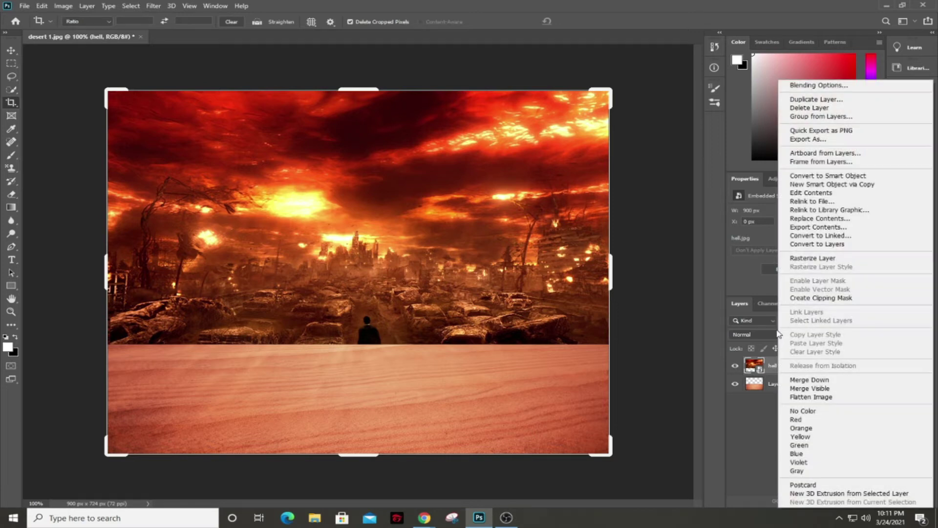
click(805, 259)
drag(791, 380, 787, 358)
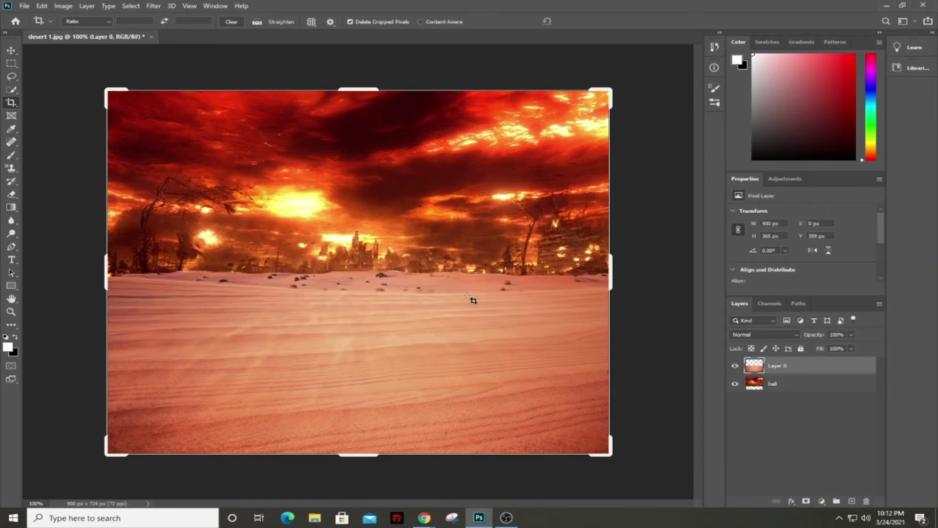
click(131, 138)
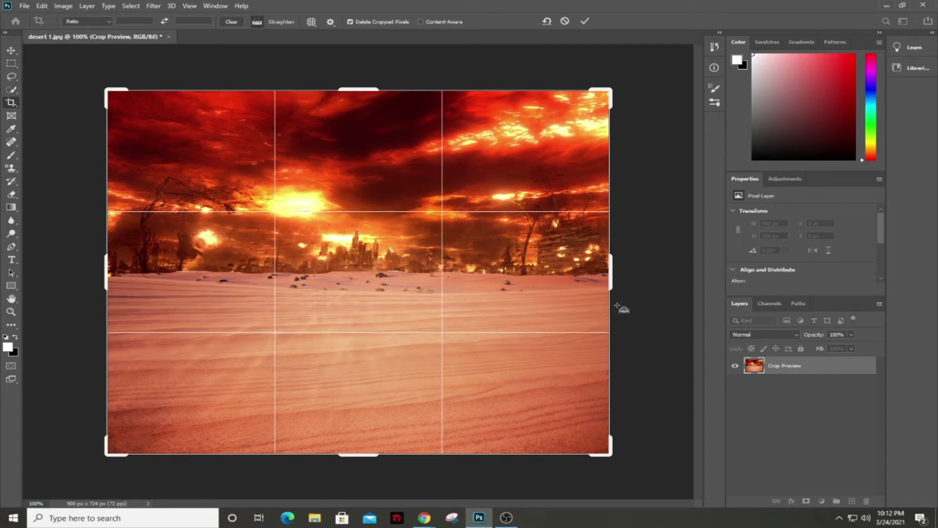
key(Return)
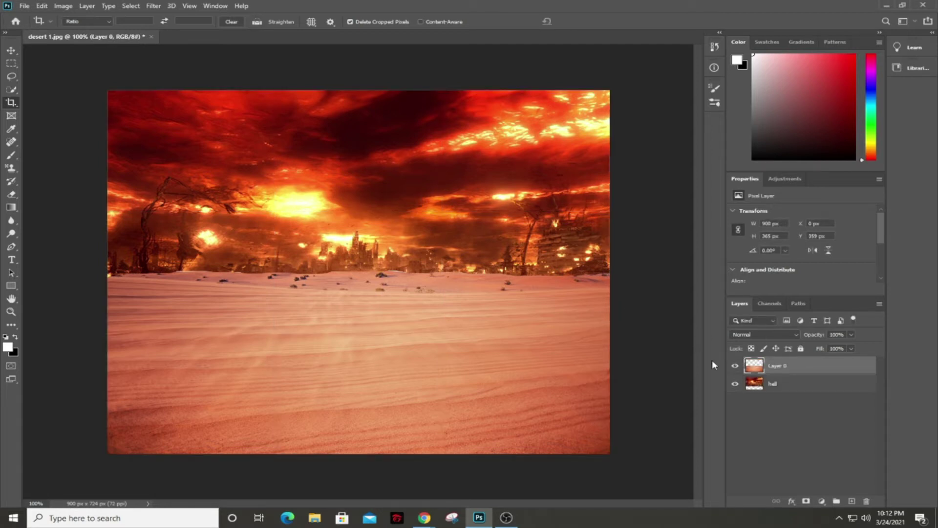
Place the mountain1 image as an embedded file at its default position.
click(25, 7)
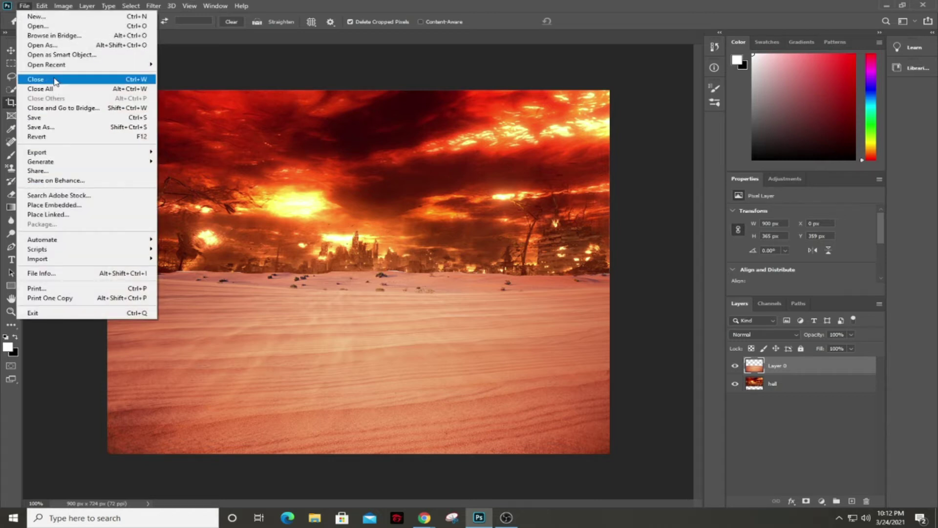
click(54, 206)
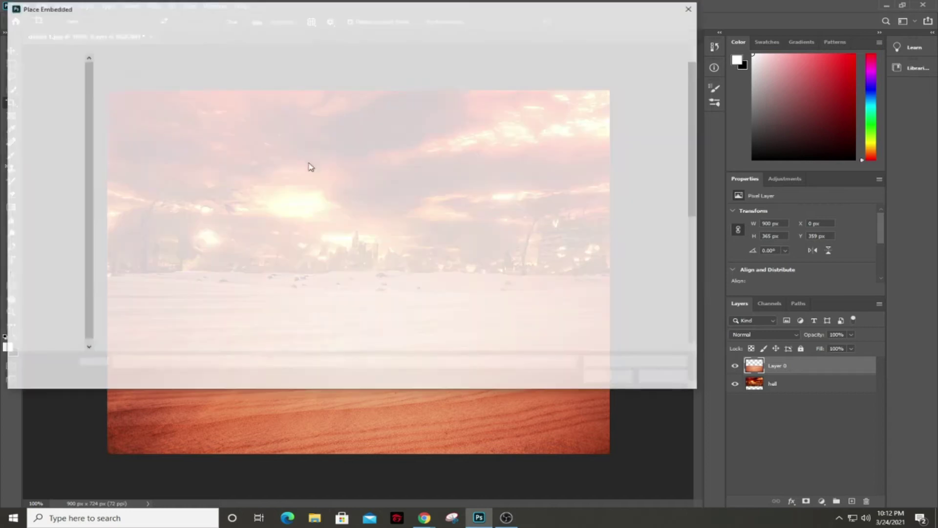
scroll(319, 249, down, 5)
scroll(342, 219, up, 5)
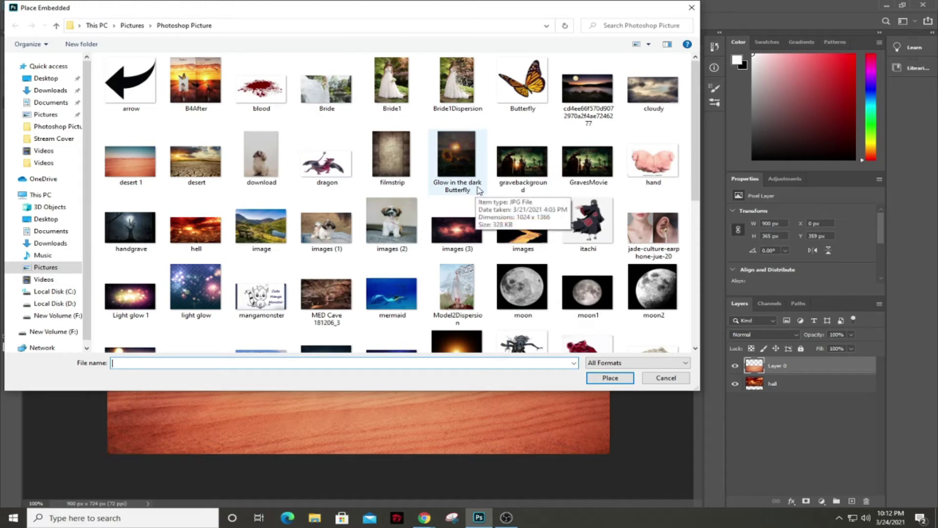
scroll(403, 293, down, 1)
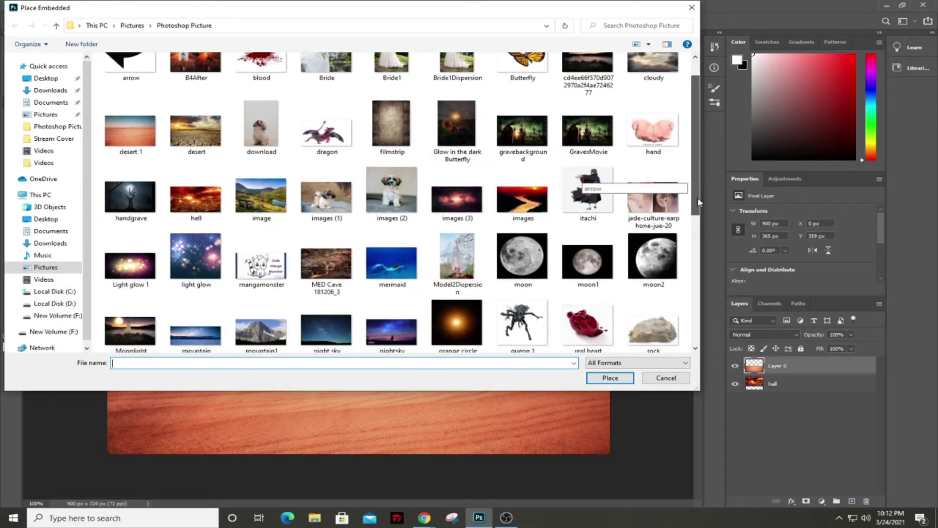
double_click(260, 307)
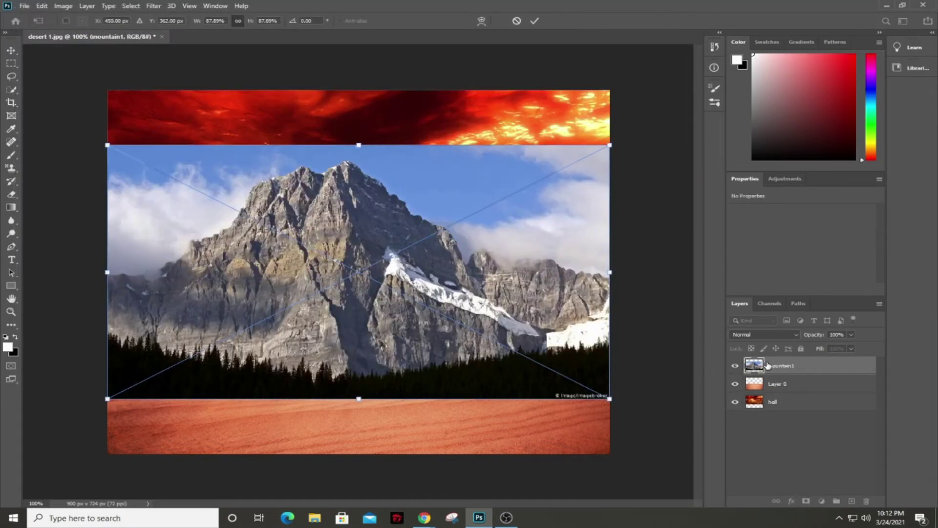
key(Return)
Reorder the layers with Layer 0 uppermost, mountain1 in the middle and hell beneath.
mouse_move(784, 401)
mouse_down()
mouse_move(786, 369)
mouse_move(782, 386)
mouse_up()
key(c)
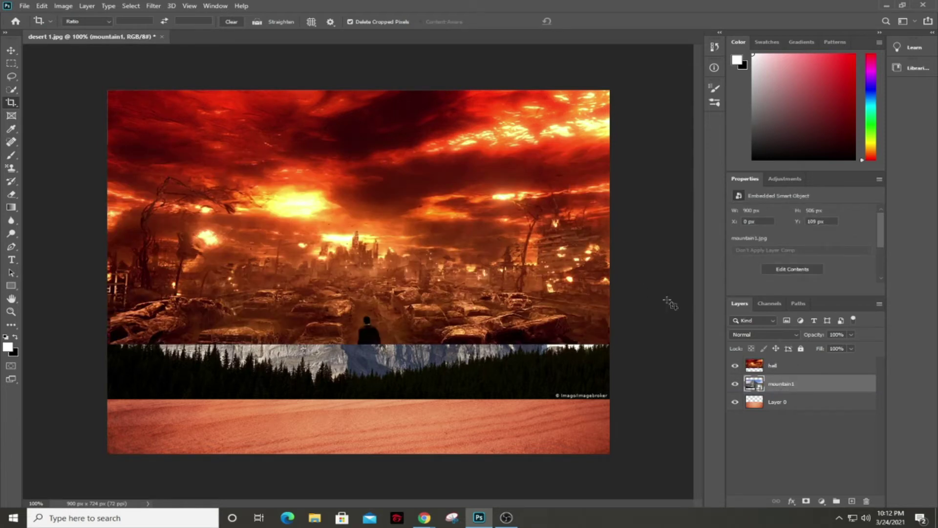
drag(787, 390, 787, 366)
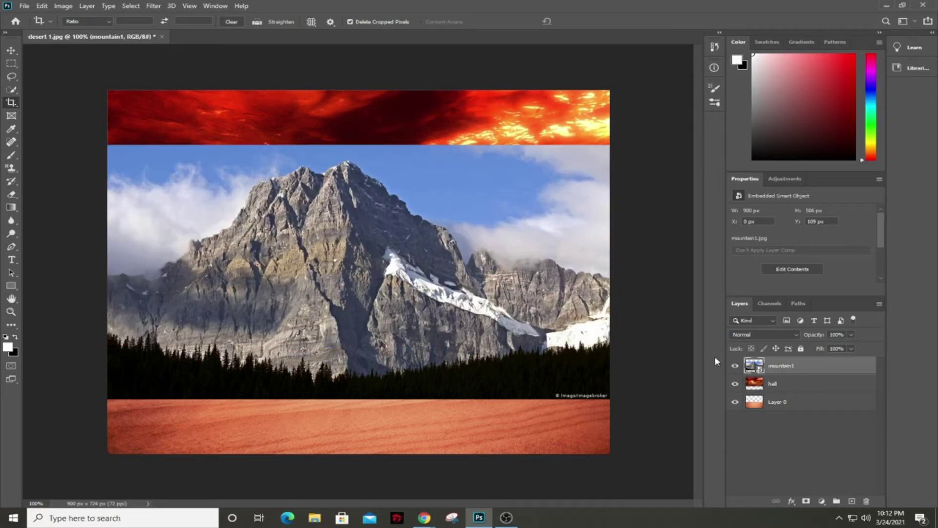
drag(780, 367, 779, 362)
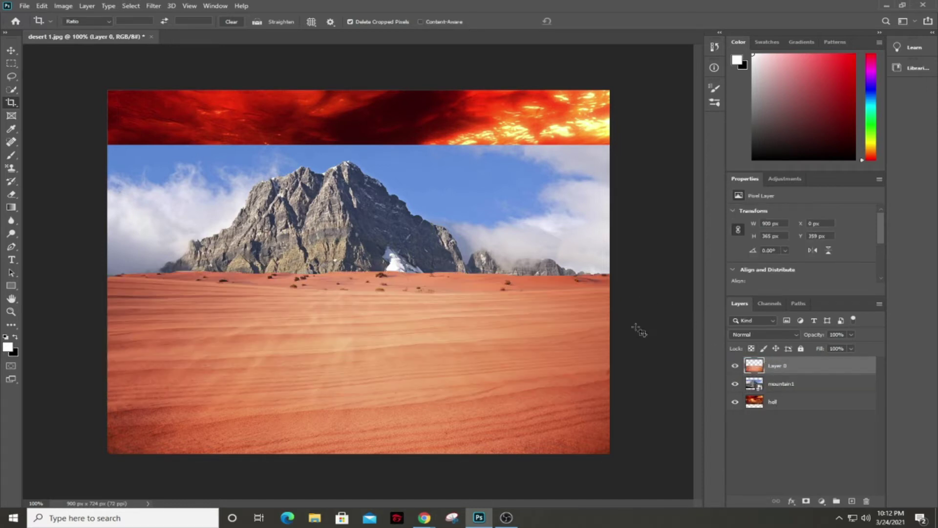
click(638, 330)
key(Escape)
key(a)
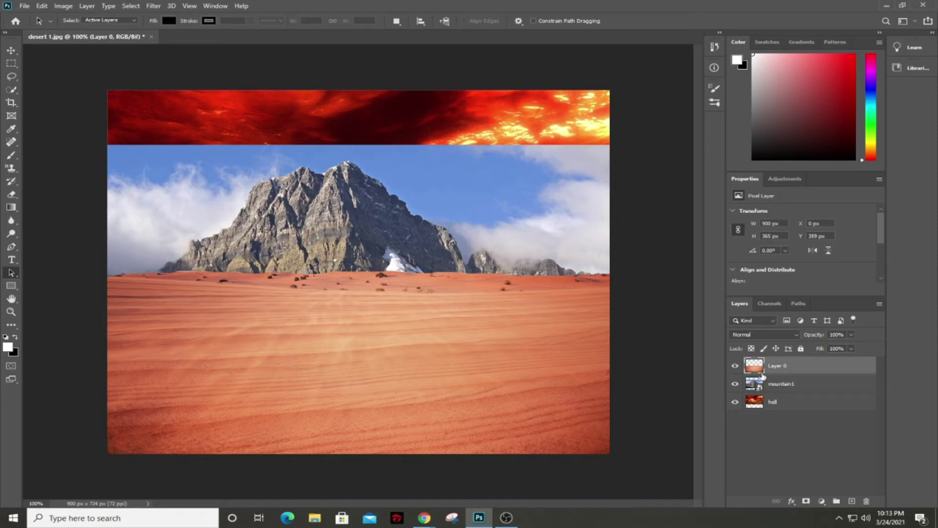
Transform the mountain1 layer to about 432 px high at full width and move it up to about Y 62 px.
click(792, 385)
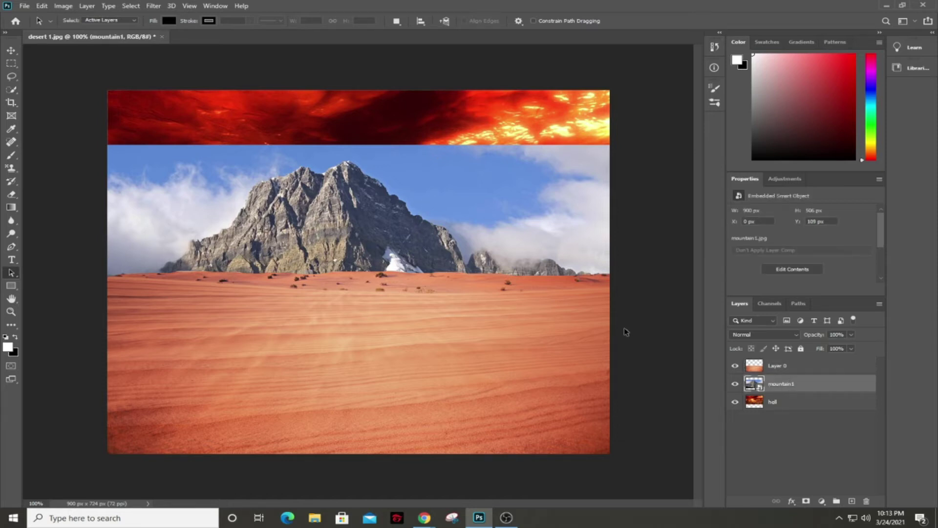
key(ctrl+t)
drag(482, 224, 482, 199)
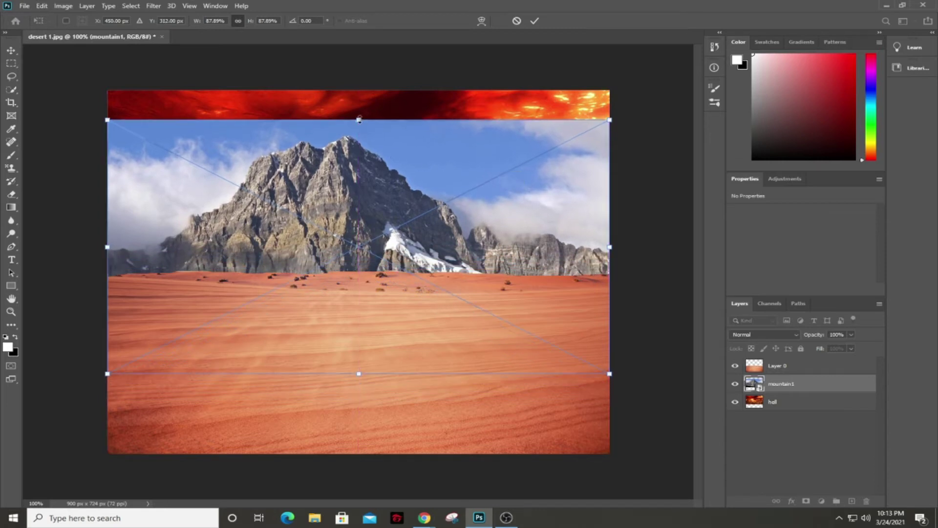
drag(359, 120, 359, 157)
drag(397, 213, 398, 180)
key(a)
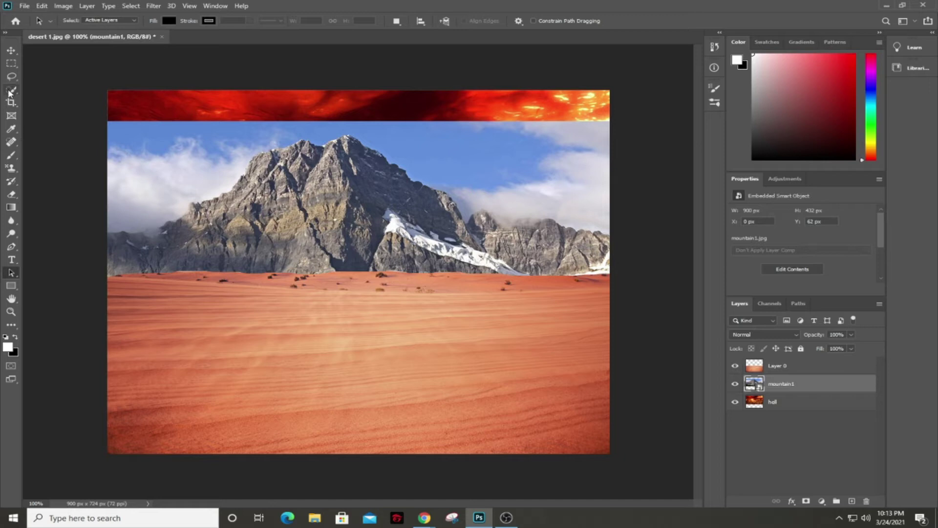
Rasterize the mountain1 layer and set the Eraser's flow to 50%.
click(12, 195)
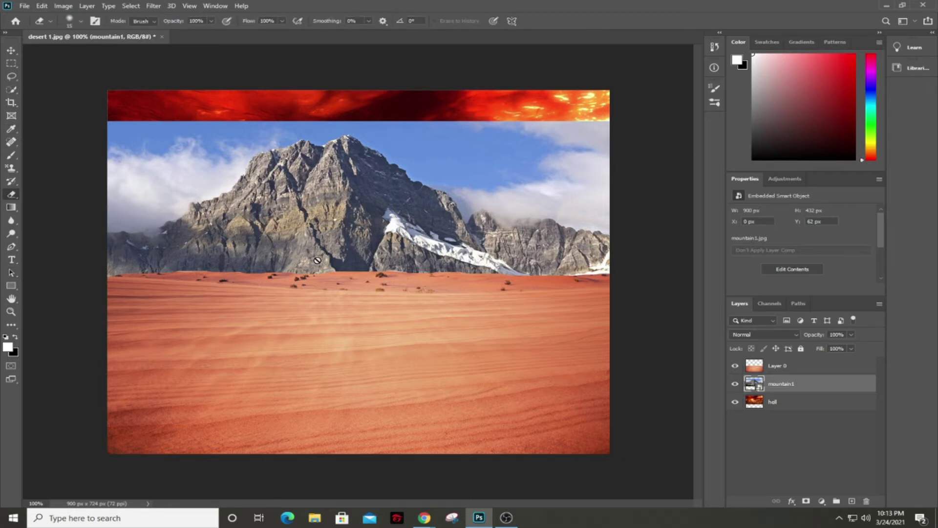
right_click(772, 385)
click(801, 259)
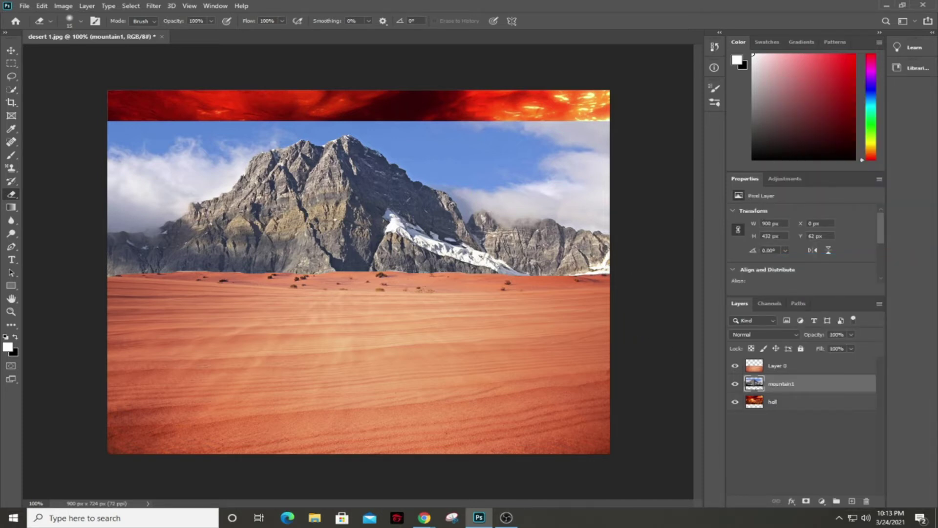
scroll(242, 208, up, 4)
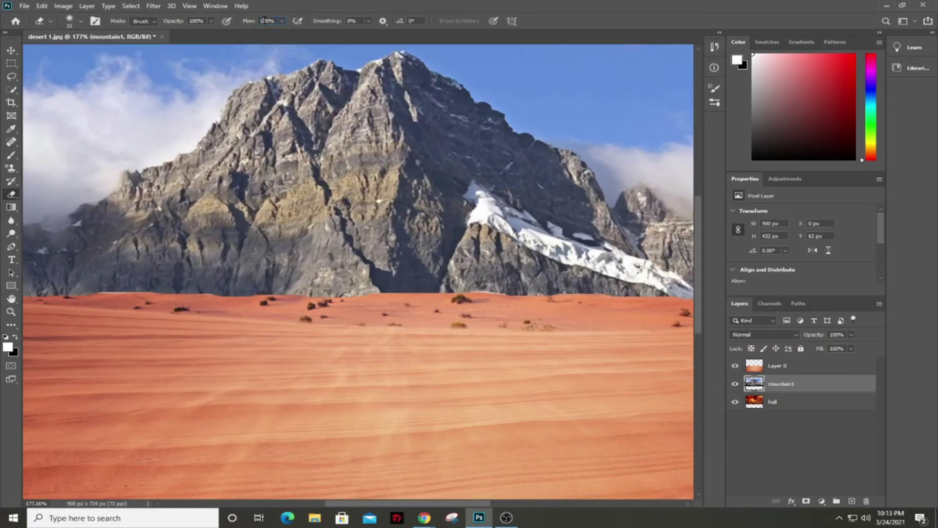
text(0)
scroll(174, 108, down, 3)
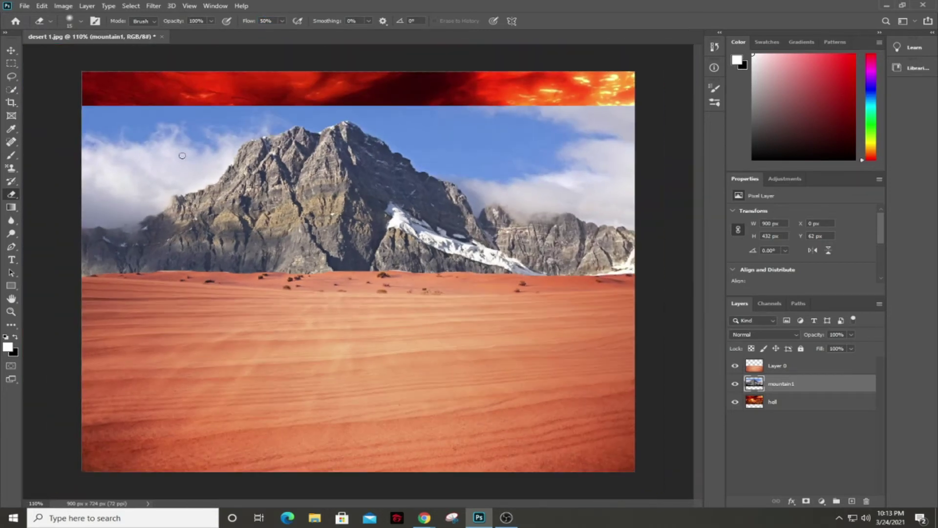
Erase the blue sky and clouds around the mountain with an enlarged Eraser brush.
key(bracketright)
key(bracketright)
key(bracketright)
key(bracketright)
key(bracketright)
mouse_move(108, 112)
mouse_down()
mouse_move(81, 100)
mouse_move(180, 93)
mouse_move(78, 175)
mouse_move(43, 180)
mouse_move(48, 126)
mouse_move(44, 148)
mouse_move(350, 88)
mouse_move(457, 90)
mouse_move(643, 147)
mouse_move(627, 109)
mouse_move(489, 113)
mouse_move(499, 108)
mouse_move(344, 100)
mouse_move(212, 115)
mouse_move(323, 94)
mouse_move(265, 123)
mouse_move(310, 109)
mouse_move(313, 119)
mouse_move(313, 106)
mouse_move(413, 108)
mouse_move(668, 191)
mouse_move(450, 116)
mouse_move(630, 149)
mouse_move(619, 180)
mouse_move(533, 160)
mouse_move(615, 163)
mouse_up()
key(bracketright)
key(bracketright)
key(bracketright)
key(bracketright)
key(bracketright)
key(bracketright)
mouse_move(446, 111)
mouse_down()
mouse_move(460, 137)
mouse_move(424, 113)
mouse_move(543, 161)
mouse_move(472, 153)
mouse_move(491, 170)
mouse_move(546, 180)
mouse_move(526, 179)
mouse_move(534, 184)
mouse_move(587, 185)
mouse_move(625, 160)
mouse_move(626, 145)
mouse_move(637, 159)
mouse_move(401, 107)
mouse_move(475, 153)
mouse_move(445, 149)
mouse_move(379, 106)
mouse_move(318, 97)
mouse_move(258, 102)
mouse_move(100, 181)
mouse_up()
mouse_move(85, 195)
mouse_down()
mouse_move(129, 188)
mouse_move(118, 181)
mouse_move(196, 123)
mouse_move(215, 125)
mouse_move(197, 134)
mouse_move(251, 103)
mouse_move(199, 133)
mouse_move(192, 145)
mouse_move(213, 129)
mouse_move(196, 161)
mouse_move(121, 180)
mouse_up()
Erase the cloud haze along the mountain's left slope up to the first peak with a 30 px Eraser brush.
key(bracketleft)
key(bracketleft)
key(bracketleft)
key(bracketleft)
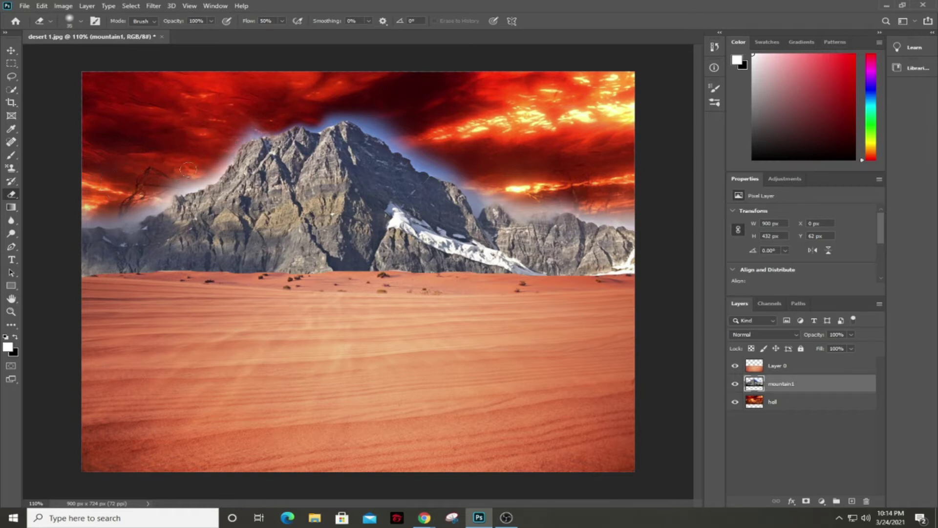
mouse_move(214, 162)
mouse_down()
mouse_move(193, 183)
mouse_move(176, 170)
mouse_move(187, 170)
mouse_move(183, 181)
mouse_move(163, 190)
mouse_move(155, 209)
mouse_move(121, 213)
mouse_move(155, 194)
mouse_move(128, 212)
mouse_move(142, 210)
mouse_move(86, 231)
mouse_move(111, 218)
mouse_move(94, 233)
mouse_up()
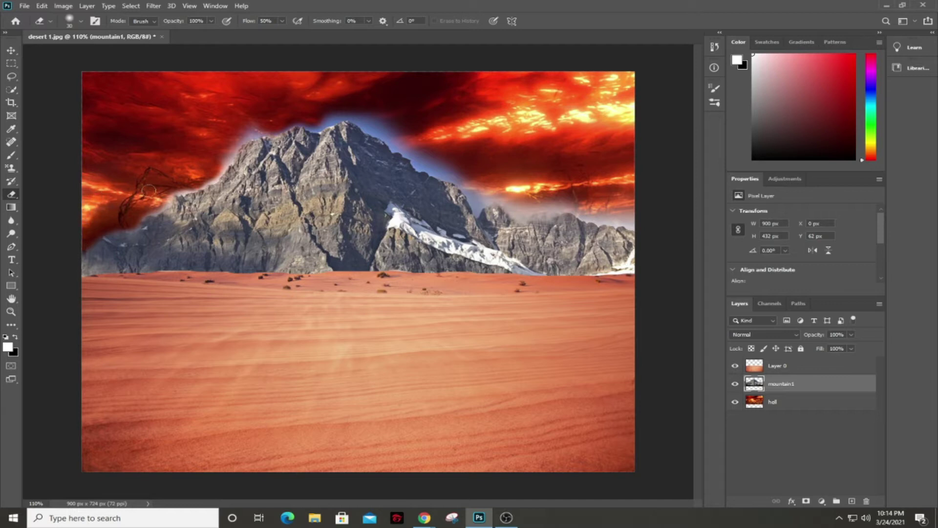
mouse_move(170, 189)
mouse_down()
mouse_move(202, 174)
mouse_move(242, 133)
mouse_move(264, 129)
mouse_up()
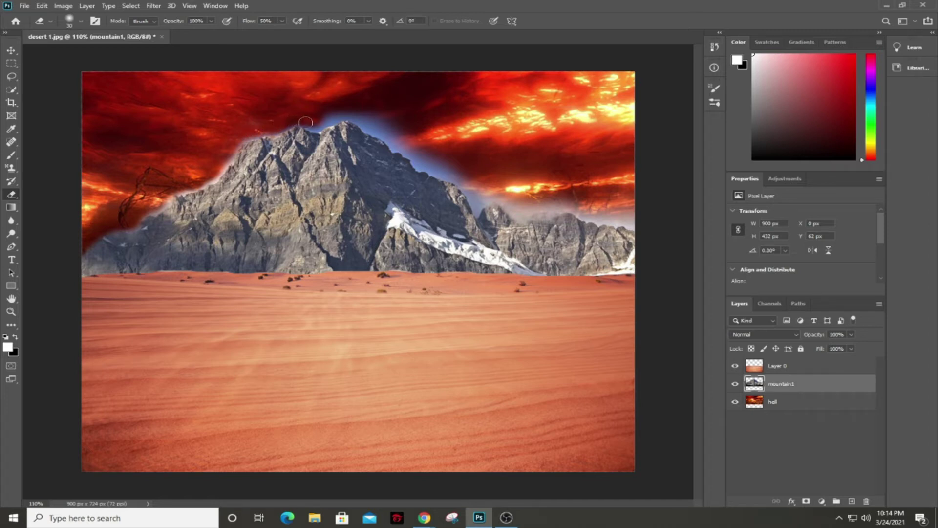
Erase the blue sky fringe from the summit down the right slope and the clouds above the lower ridge.
mouse_move(323, 120)
mouse_down()
mouse_move(399, 139)
mouse_move(365, 107)
mouse_move(406, 129)
mouse_move(413, 146)
mouse_move(398, 145)
mouse_move(419, 161)
mouse_move(464, 173)
mouse_move(452, 160)
mouse_move(443, 164)
mouse_move(478, 191)
mouse_up()
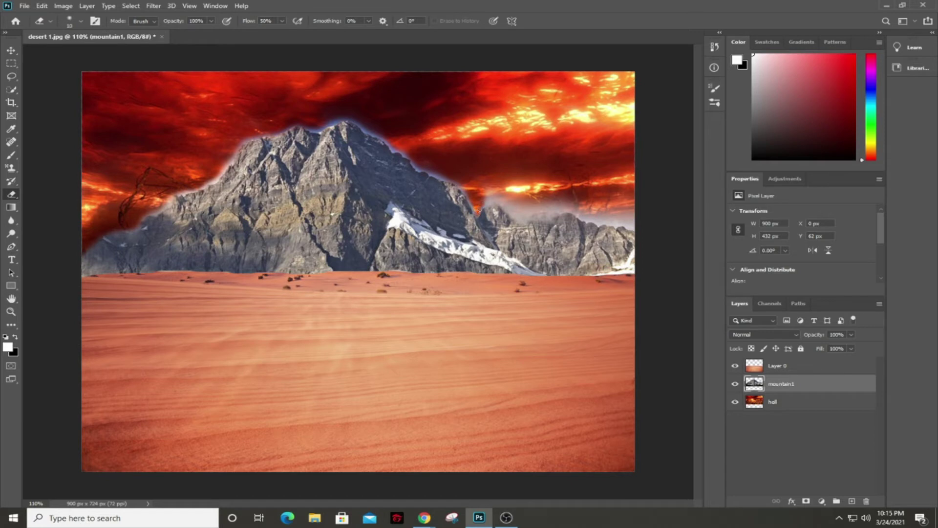
drag(490, 186, 486, 188)
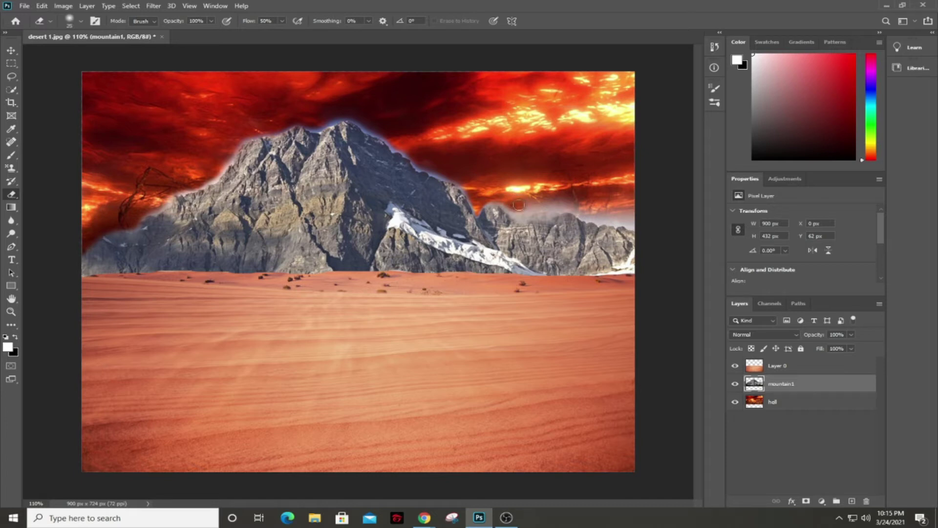
mouse_move(517, 210)
mouse_down()
mouse_move(542, 198)
mouse_move(570, 201)
mouse_move(535, 207)
mouse_move(640, 223)
mouse_move(635, 204)
mouse_move(640, 214)
mouse_move(581, 186)
mouse_up()
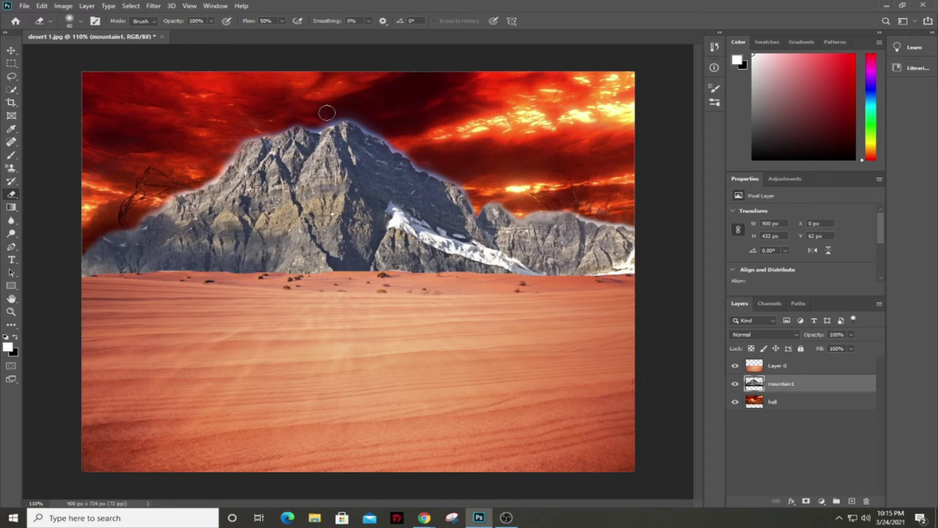
Refine the mountain's outline around the summit and down the left slope by erasing the remaining halo with a 20 px brush.
scroll(327, 113, up, 5)
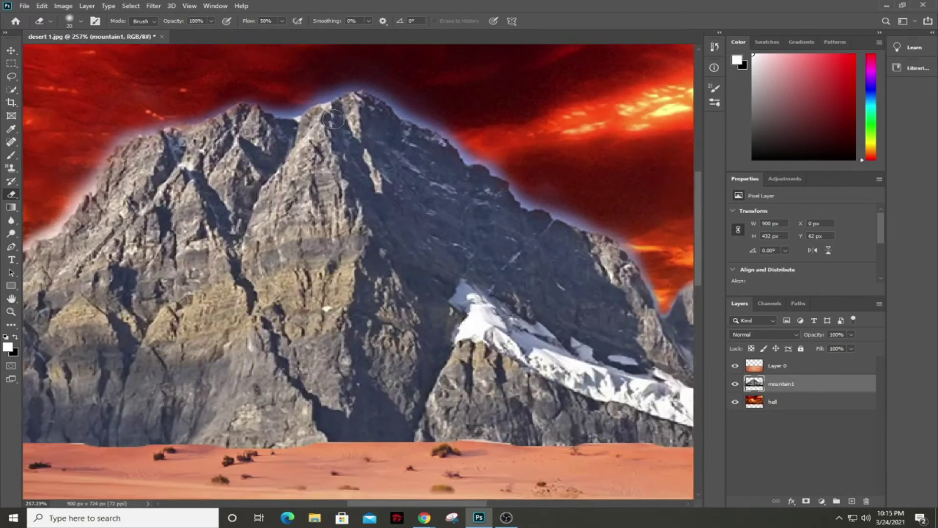
mouse_move(337, 80)
mouse_down()
mouse_move(295, 93)
mouse_move(285, 110)
mouse_move(232, 88)
mouse_move(185, 111)
mouse_move(95, 133)
mouse_move(95, 125)
mouse_move(79, 152)
mouse_up()
mouse_move(356, 73)
mouse_down()
mouse_move(408, 92)
mouse_move(392, 88)
mouse_move(446, 121)
mouse_move(415, 109)
mouse_move(373, 82)
mouse_move(450, 116)
mouse_move(492, 157)
mouse_move(551, 192)
mouse_move(544, 197)
mouse_move(554, 199)
mouse_move(546, 188)
mouse_move(556, 203)
mouse_move(580, 209)
mouse_move(569, 184)
mouse_move(614, 216)
mouse_move(585, 217)
mouse_move(663, 249)
mouse_up()
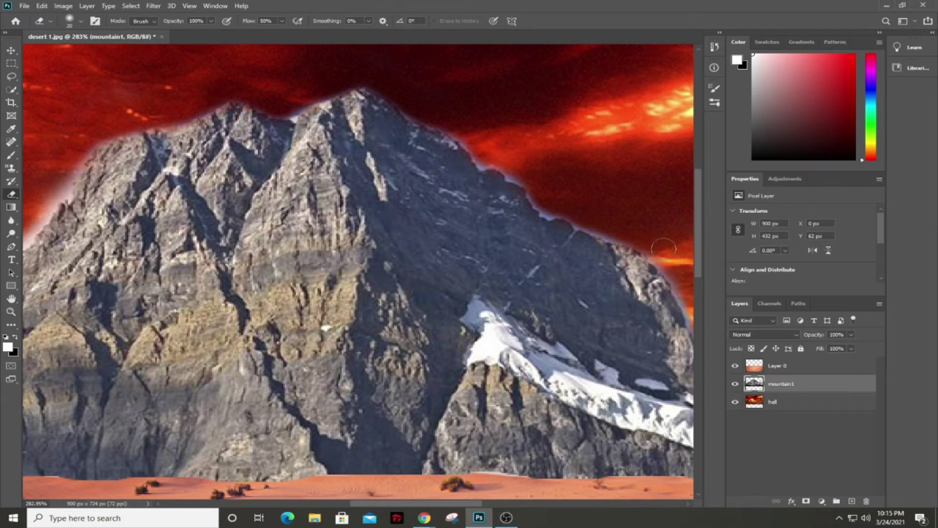
drag(377, 243, 490, 197)
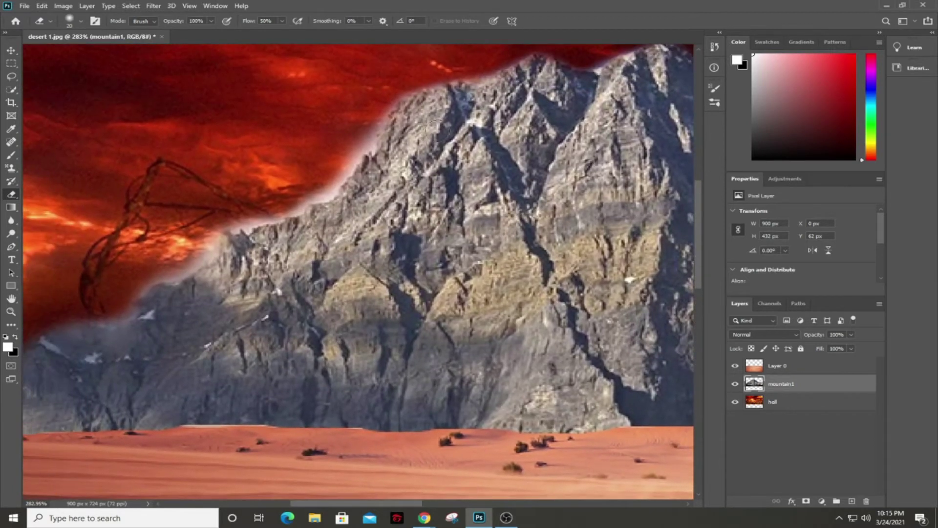
mouse_move(375, 101)
mouse_down()
mouse_move(366, 137)
mouse_move(322, 186)
mouse_move(212, 227)
mouse_move(207, 257)
mouse_move(142, 268)
mouse_move(115, 300)
mouse_move(132, 305)
mouse_move(52, 321)
mouse_move(124, 302)
mouse_up()
Erase the leftover haze along the lower ridge at the image's right side.
key(space)
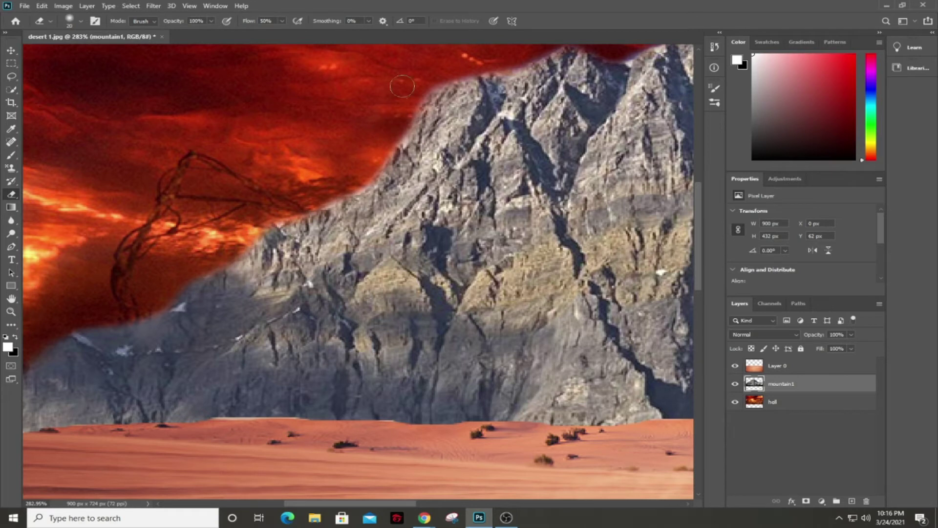
mouse_move(570, 176)
mouse_down()
mouse_move(555, 226)
mouse_move(496, 236)
mouse_move(256, 229)
mouse_move(142, 210)
mouse_up()
drag(459, 254, 349, 242)
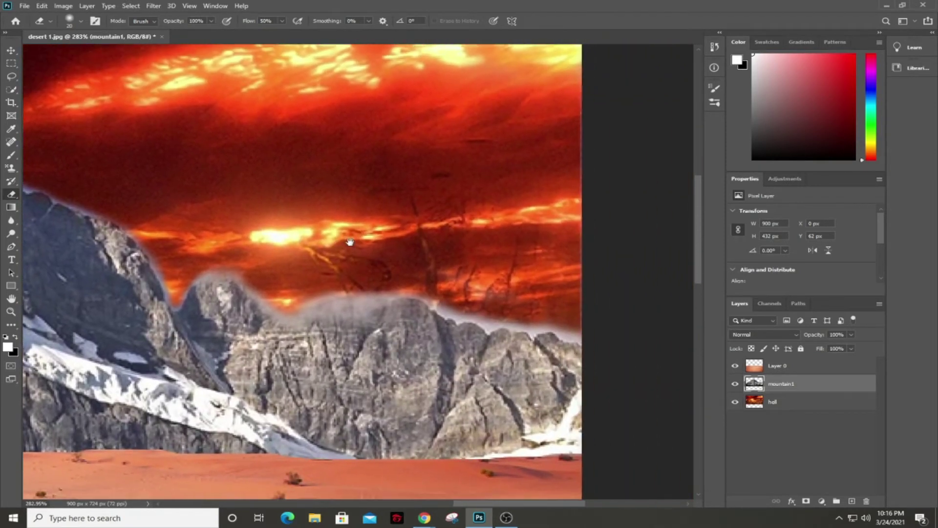
mouse_move(591, 325)
mouse_down()
mouse_move(489, 314)
mouse_move(410, 283)
mouse_move(308, 299)
mouse_move(258, 287)
mouse_move(203, 255)
mouse_up()
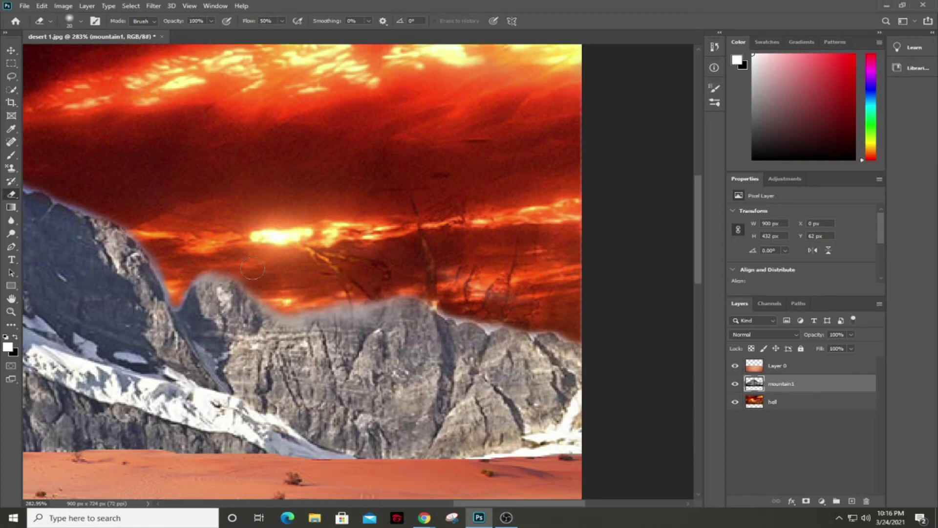
scroll(326, 256, down, 5)
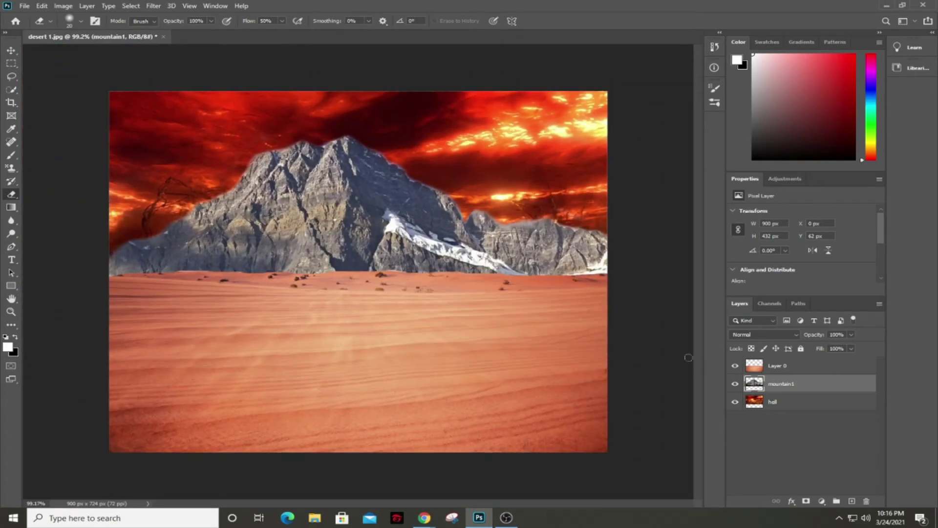
Add a Hue/Saturation adjustment above Layer 0 and clip it to that desert layer.
click(821, 500)
click(786, 427)
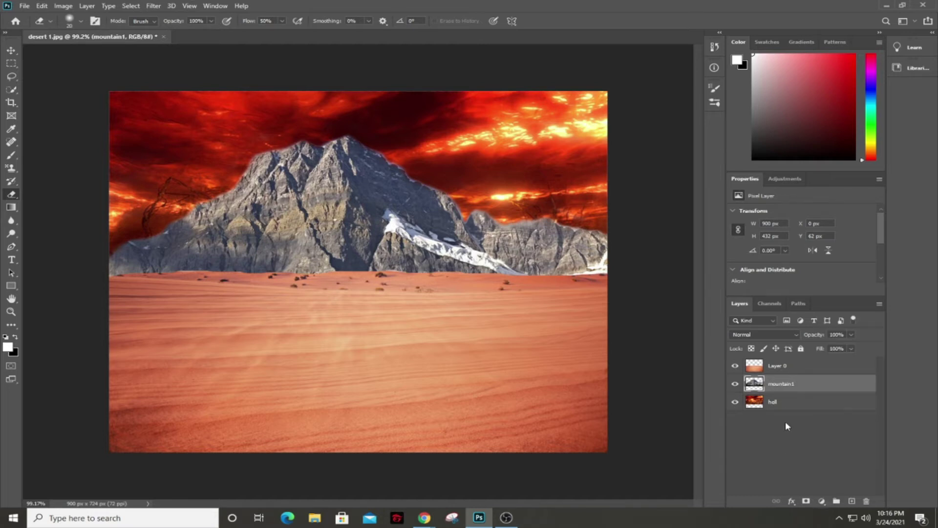
click(787, 365)
click(825, 499)
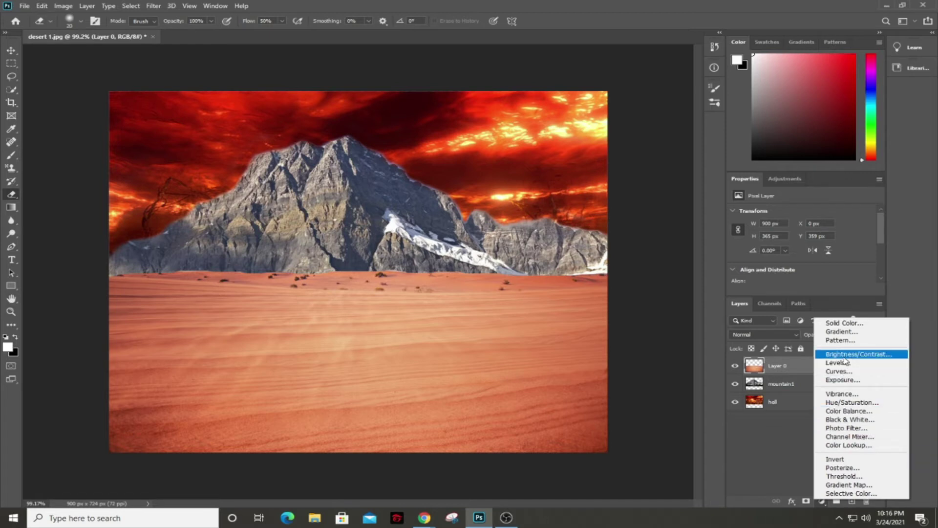
click(852, 402)
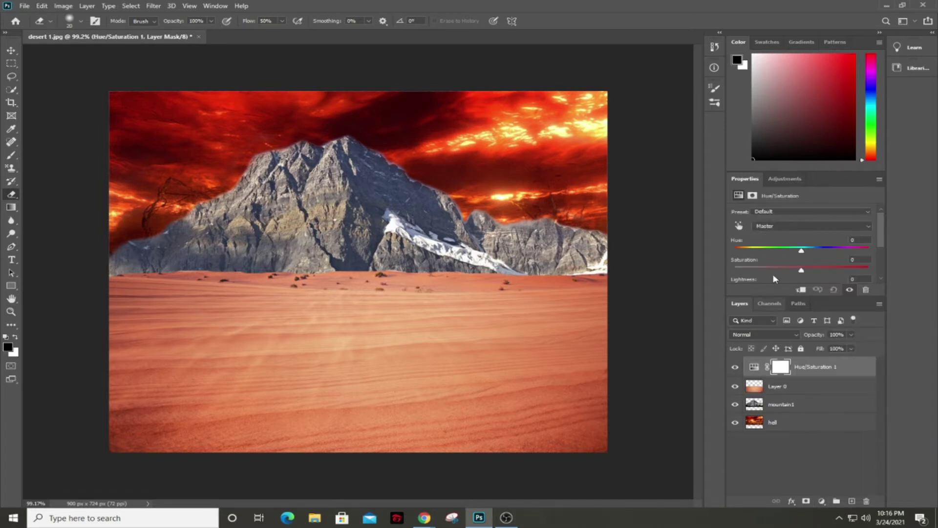
click(801, 290)
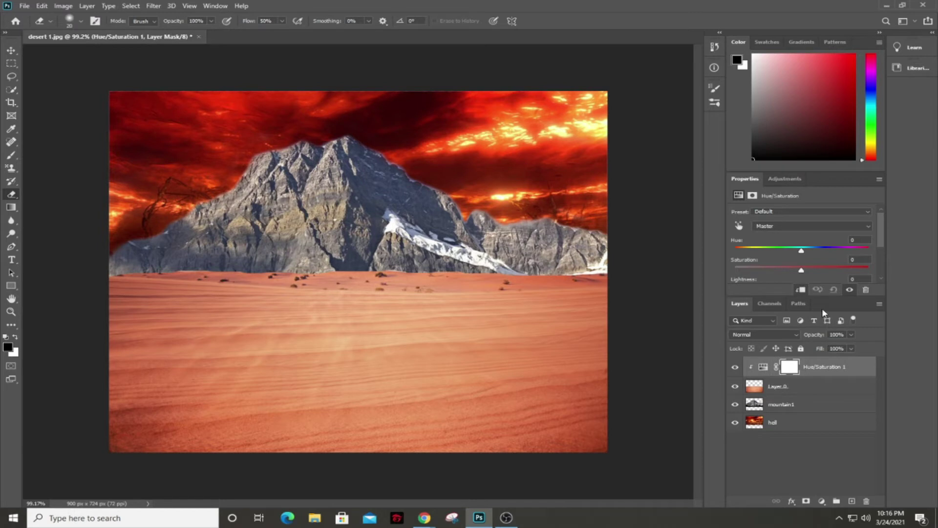
Redden the desert by setting its hue to about -5 and saturation to +30.
drag(803, 253, 809, 252)
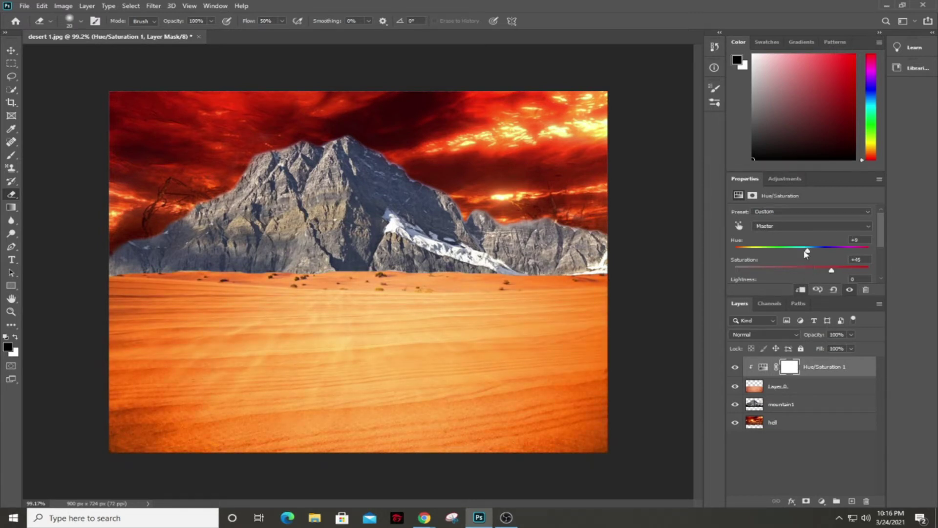
drag(806, 254, 799, 253)
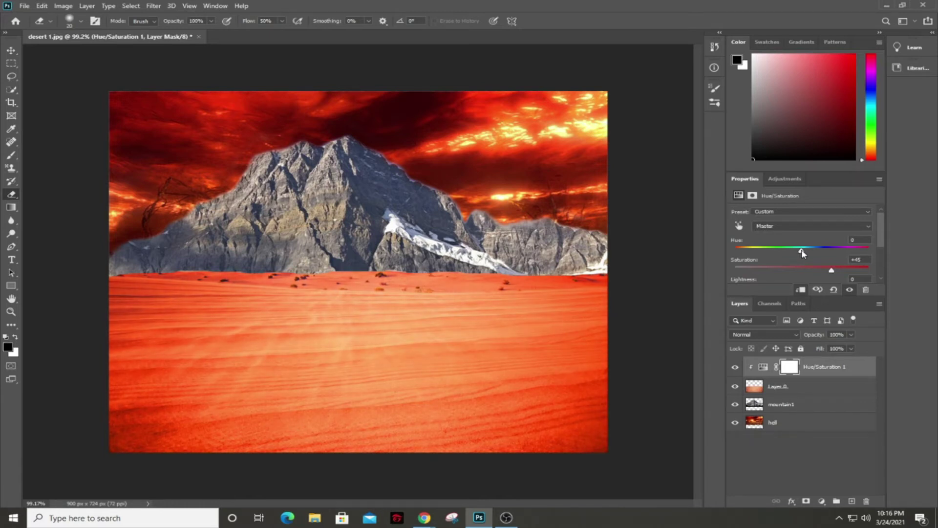
drag(836, 270, 796, 273)
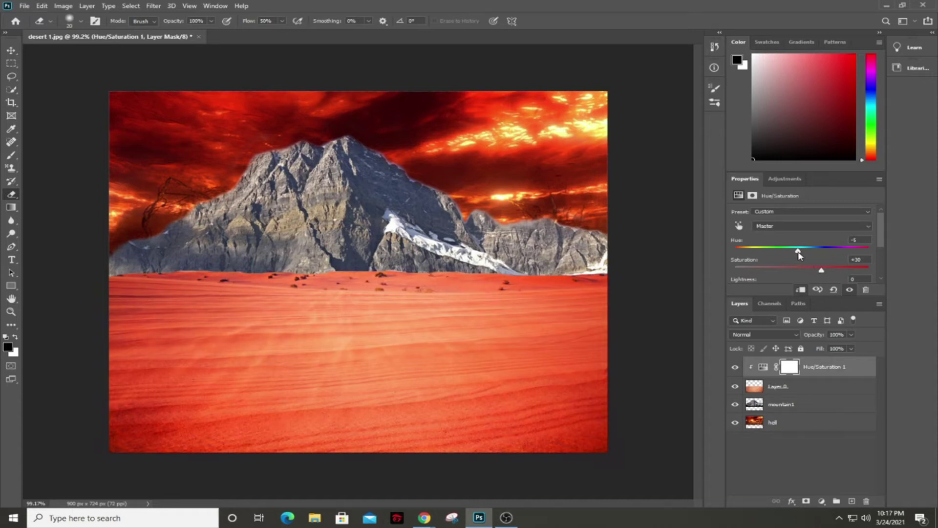
Add a Hue/Saturation adjustment clipped to the mountain1 layer with hue +11 and saturation -10.
click(814, 389)
click(806, 398)
click(823, 502)
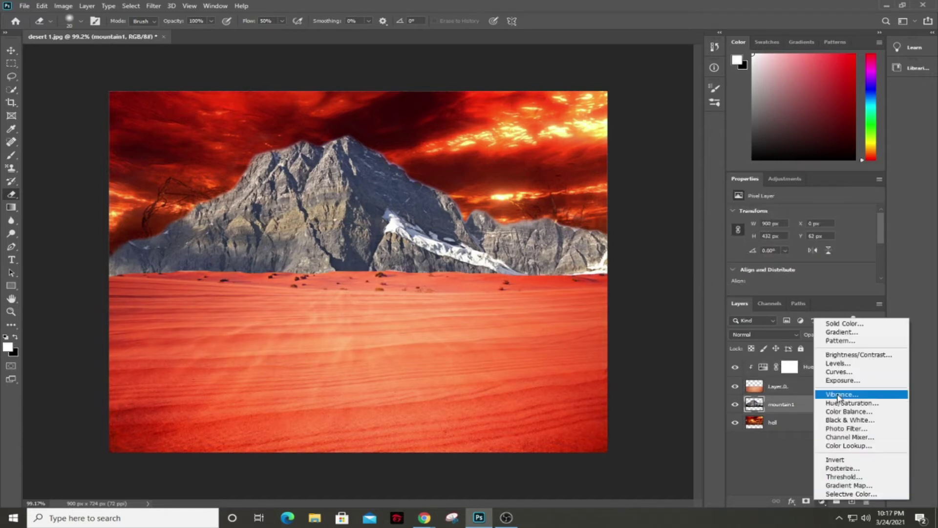
click(842, 408)
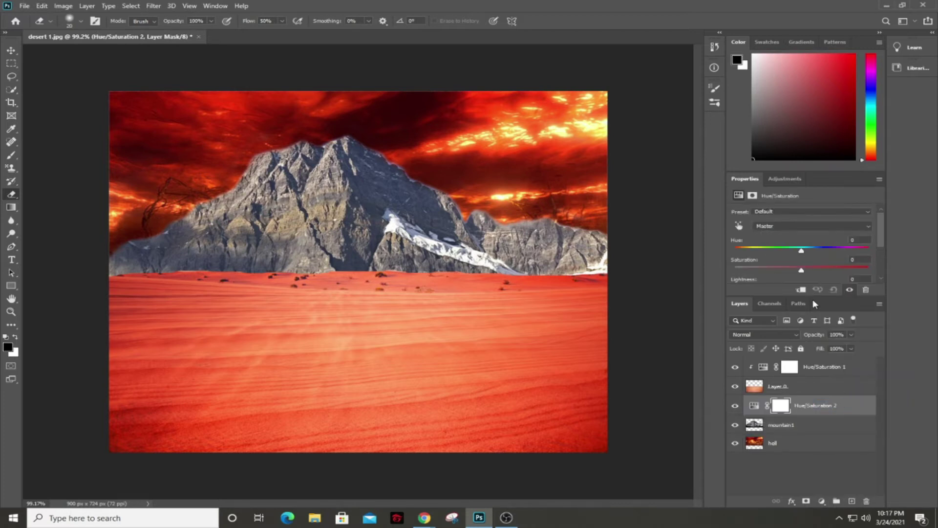
drag(830, 273, 857, 270)
mouse_move(803, 252)
mouse_down()
mouse_move(793, 253)
mouse_move(805, 250)
mouse_up()
drag(857, 270, 809, 255)
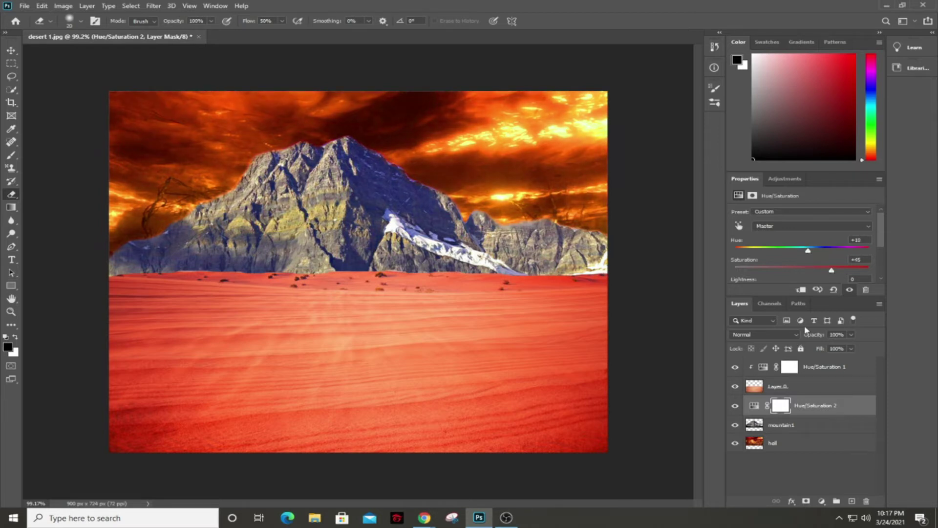
click(801, 292)
mouse_move(809, 257)
mouse_down()
mouse_move(772, 254)
mouse_move(815, 255)
mouse_move(845, 270)
mouse_move(806, 271)
mouse_up()
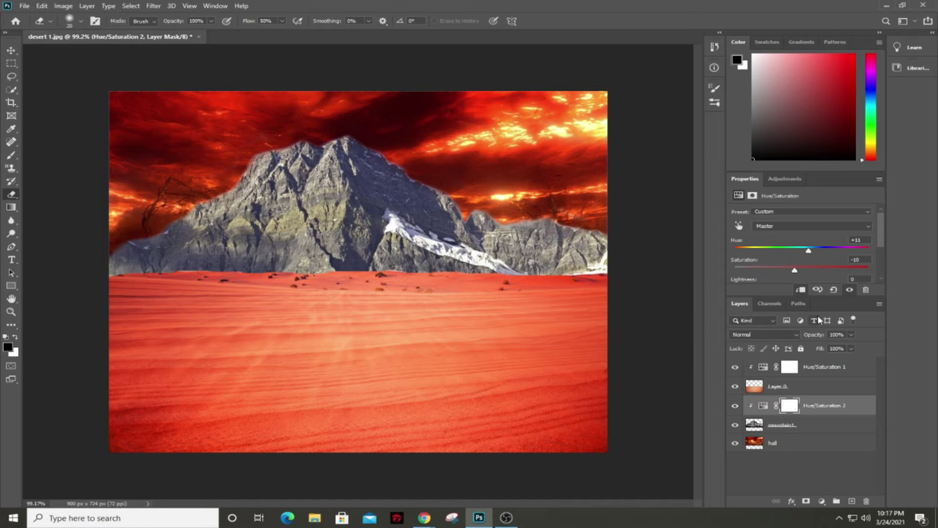
Add a Curves adjustment clipped to the mountain and lift its Red channel midpoint to input 133, output 151.
click(821, 501)
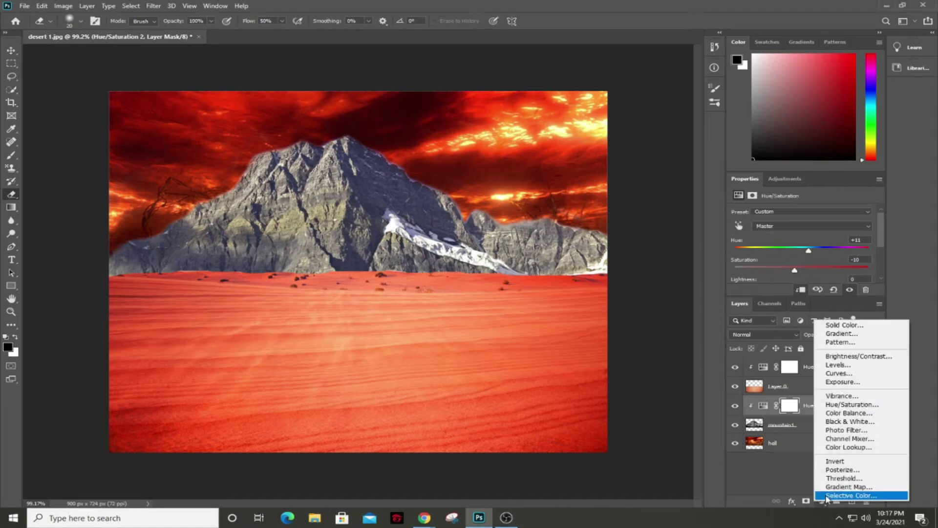
click(845, 376)
click(826, 226)
click(823, 239)
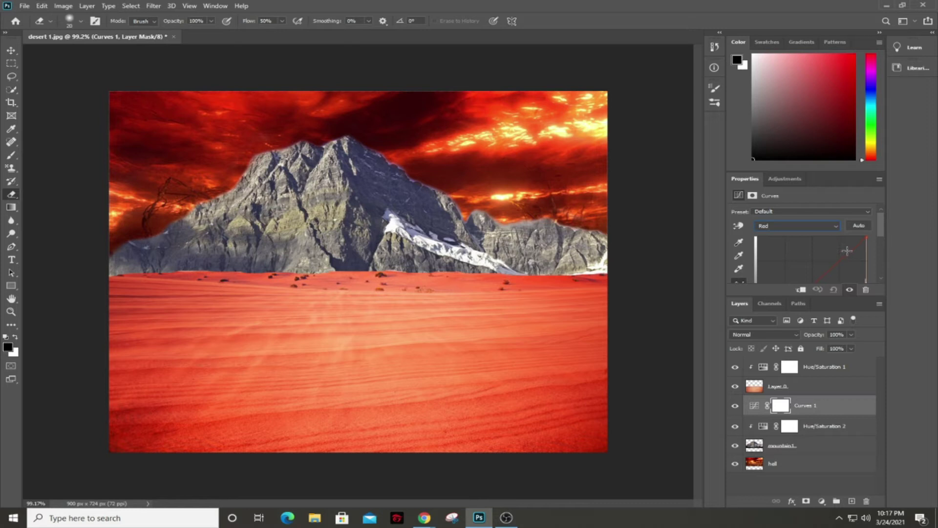
scroll(860, 254, down, 1)
scroll(860, 254, down, 1)
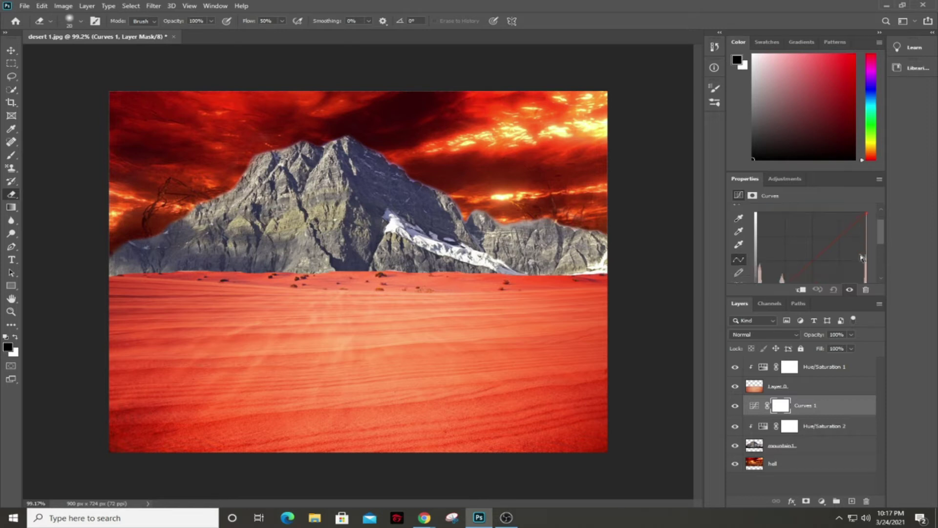
drag(832, 296, 832, 339)
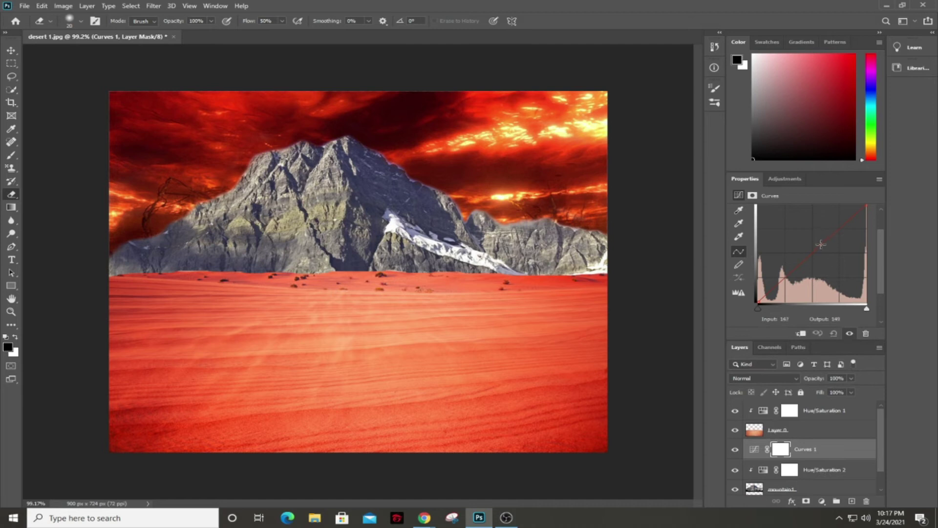
drag(821, 244, 814, 245)
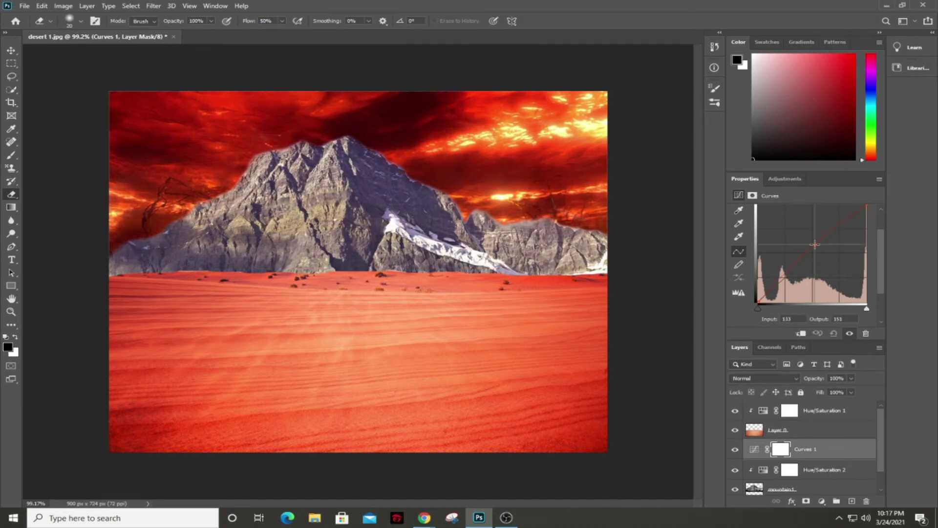
click(802, 333)
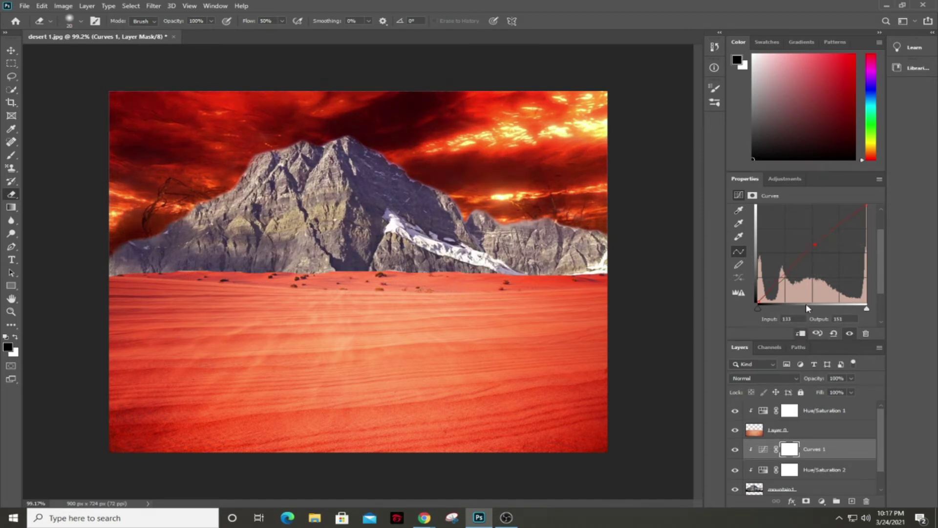
Steepen the mountain's red curve strongly through the midtones, placing a shadow point at input 53, output 76.
drag(815, 245, 817, 239)
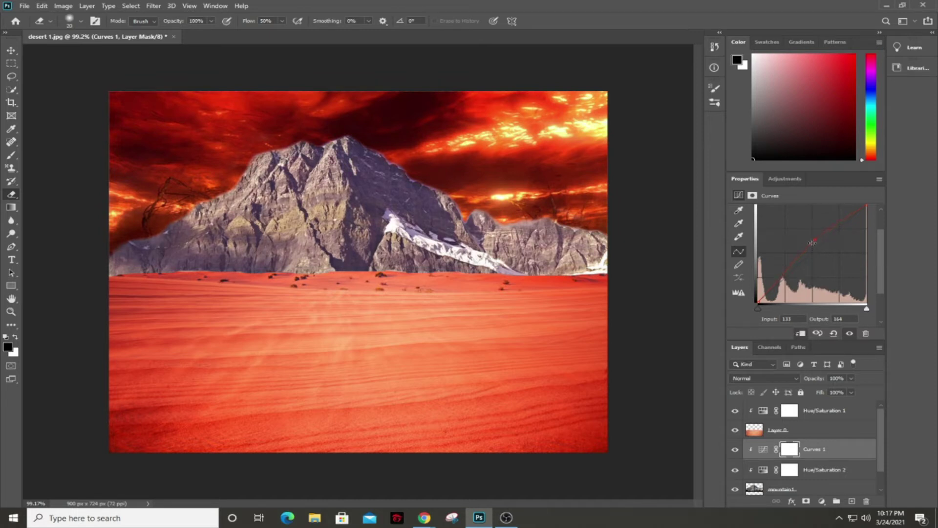
drag(784, 269, 777, 277)
drag(821, 241, 790, 242)
drag(776, 276, 780, 274)
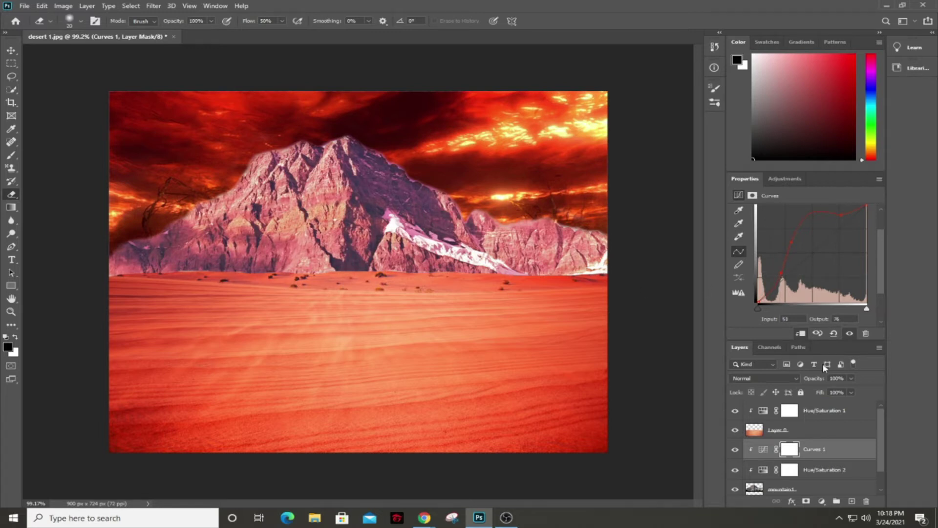
Erase the pale fringe on the mountain1 layer along both slopes and trim the bulge left of the peak.
scroll(845, 416, down, 1)
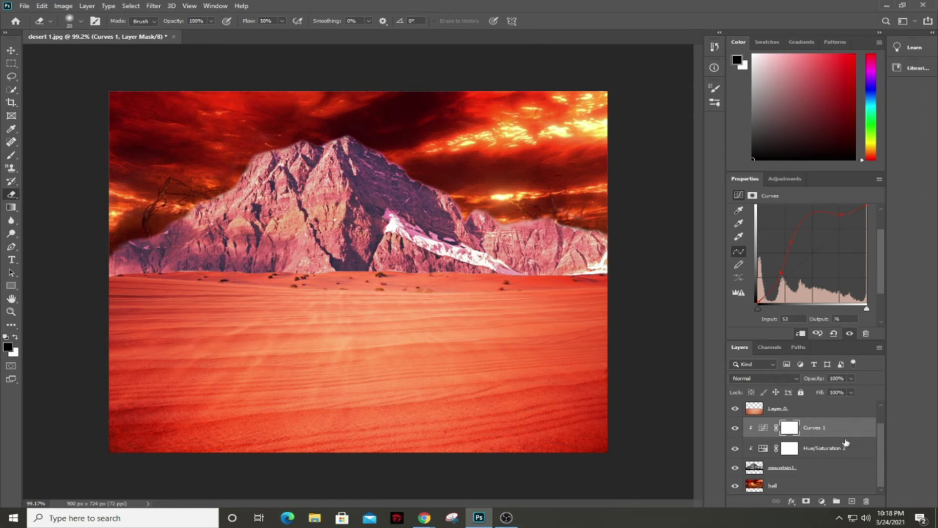
drag(879, 468, 880, 430)
scroll(845, 439, down, 1)
scroll(680, 435, down, 1)
scroll(668, 434, up, 2)
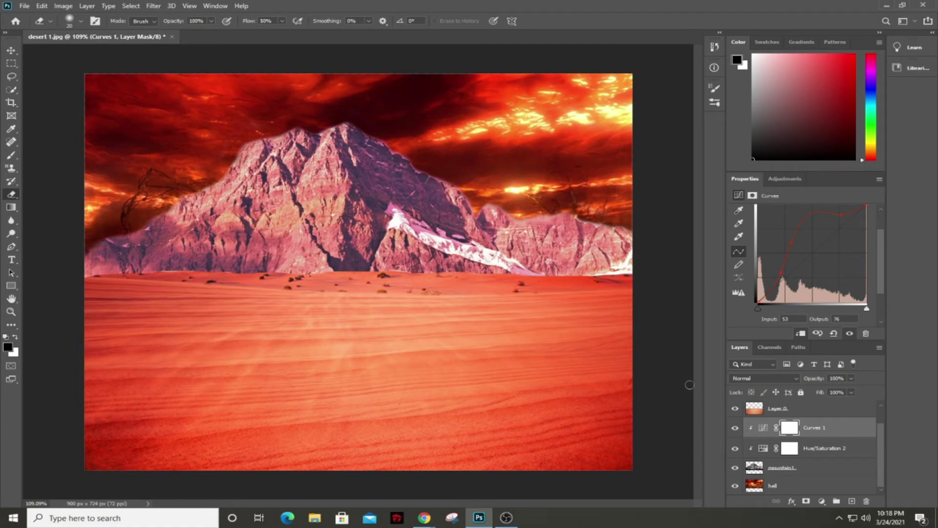
click(814, 470)
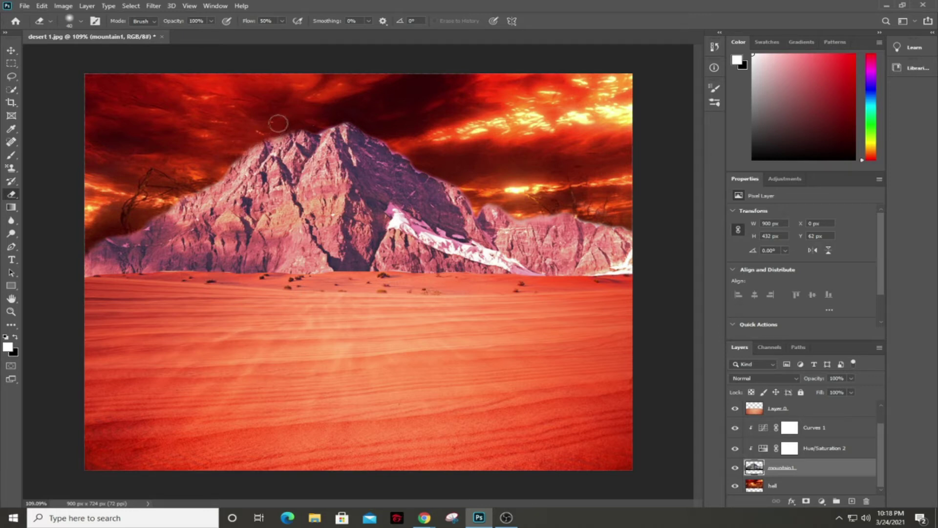
mouse_move(255, 141)
mouse_down()
mouse_move(274, 135)
mouse_move(240, 167)
mouse_move(184, 185)
mouse_move(103, 235)
mouse_move(66, 273)
mouse_move(77, 256)
mouse_move(80, 264)
mouse_up()
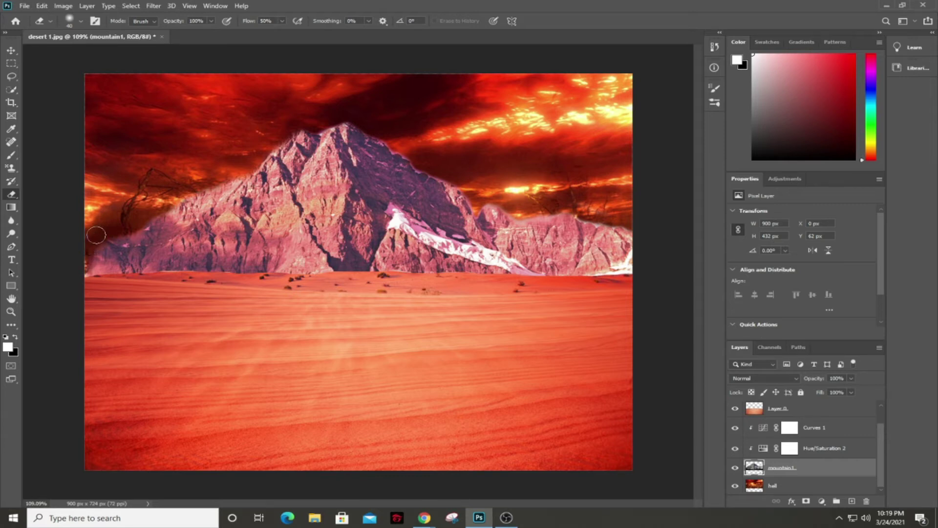
key(ctrl+z)
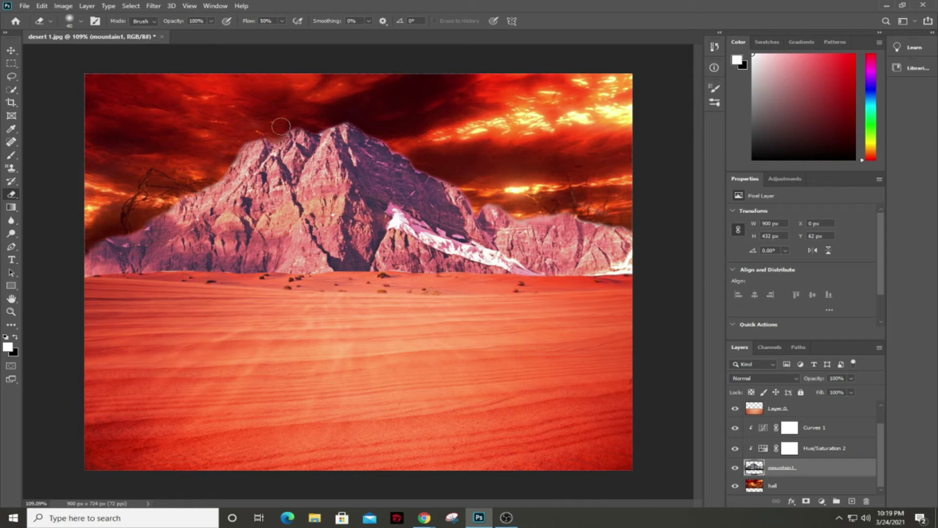
mouse_move(280, 142)
mouse_down()
mouse_move(236, 148)
mouse_move(257, 146)
mouse_move(229, 165)
mouse_up()
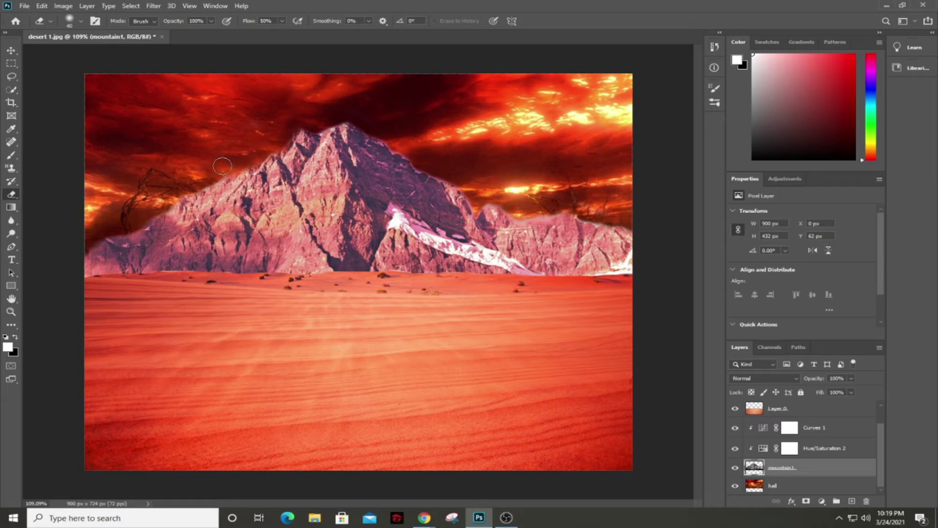
mouse_move(97, 231)
mouse_down()
mouse_move(110, 233)
mouse_move(74, 248)
mouse_move(109, 233)
mouse_move(76, 257)
mouse_move(203, 179)
mouse_move(313, 131)
mouse_up()
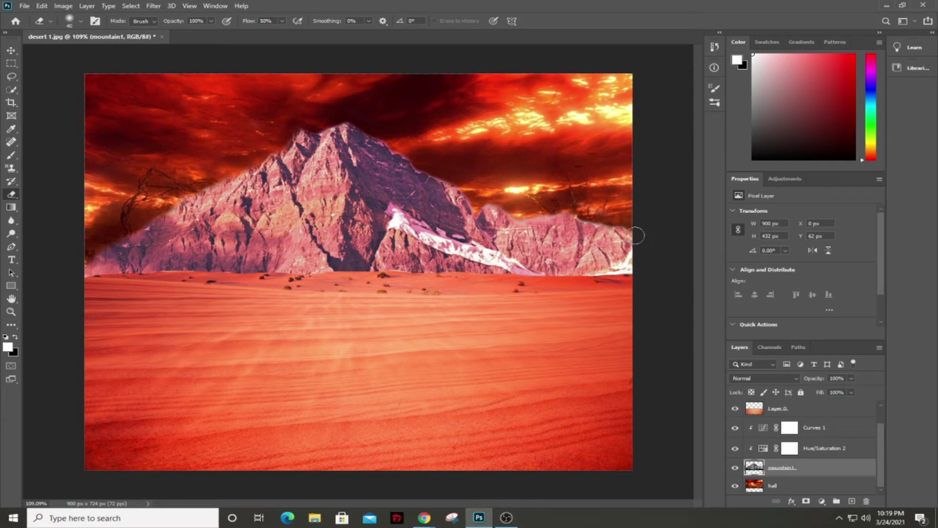
mouse_move(633, 234)
mouse_down()
mouse_move(477, 200)
mouse_move(461, 180)
mouse_move(362, 124)
mouse_up()
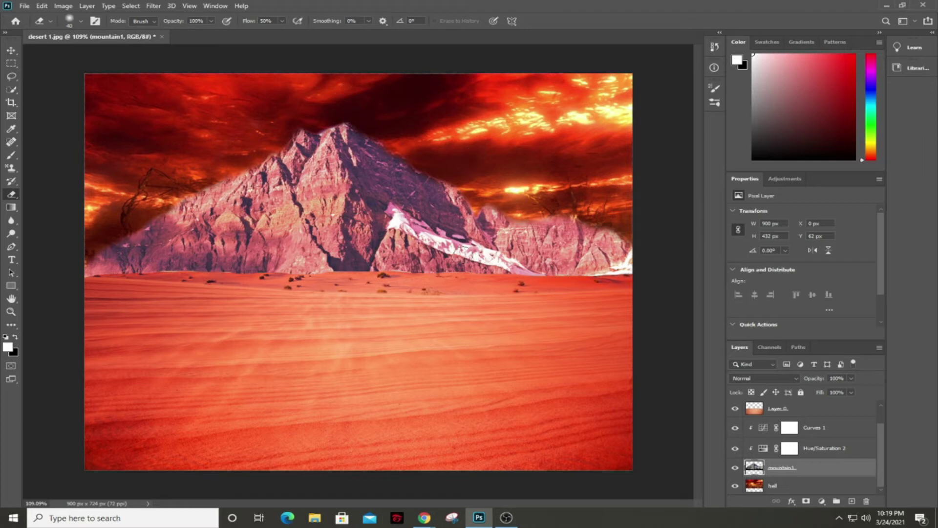
Darken the mountain with a clipped Brightness/Contrast adjustment set to brightness -91 and contrast 52.
click(821, 500)
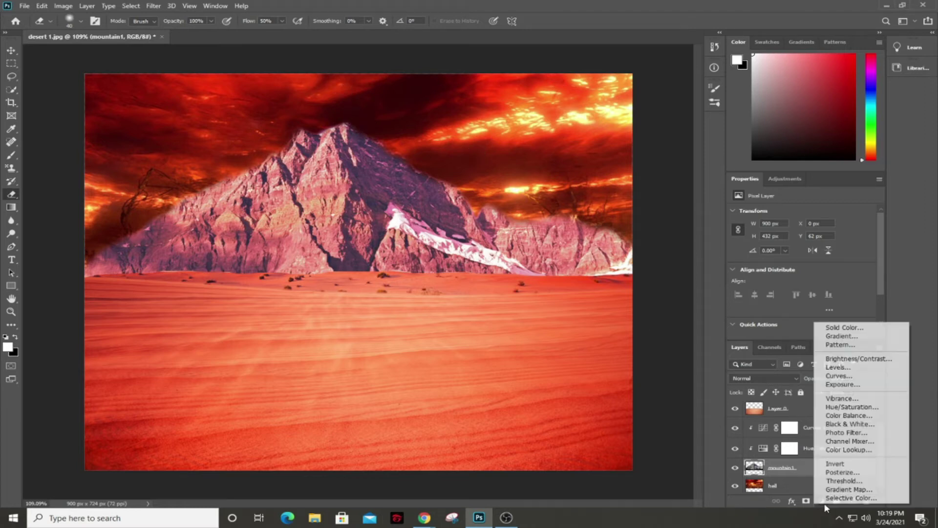
click(853, 360)
drag(802, 240, 745, 244)
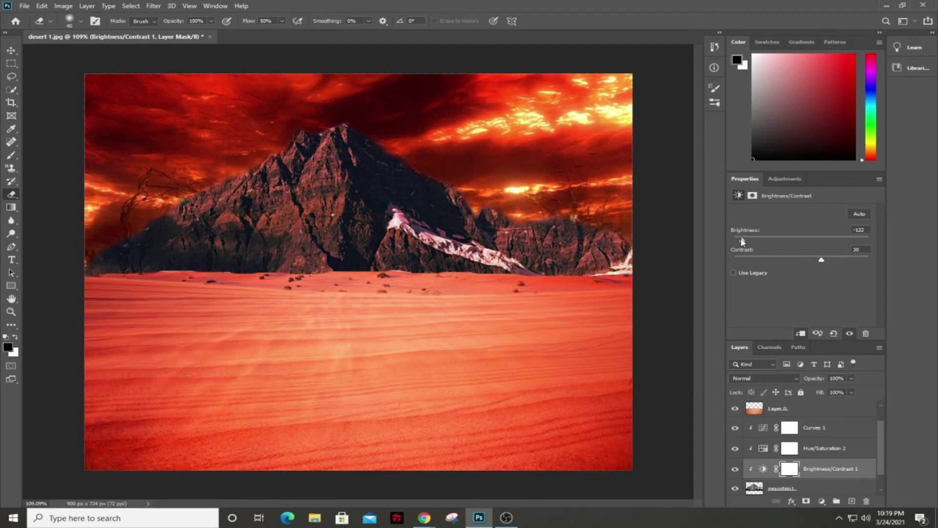
drag(742, 241, 773, 242)
drag(844, 260, 846, 261)
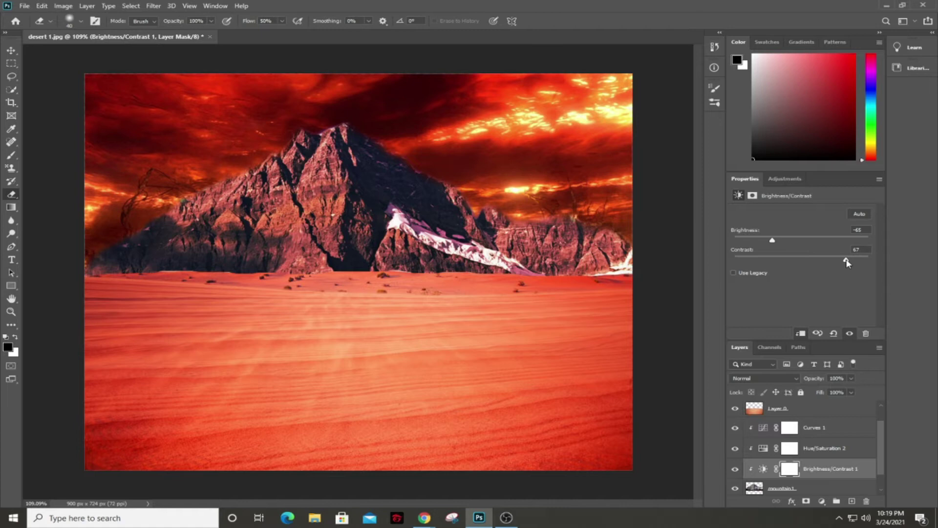
mouse_move(774, 242)
mouse_down()
mouse_move(745, 238)
mouse_move(766, 240)
mouse_up()
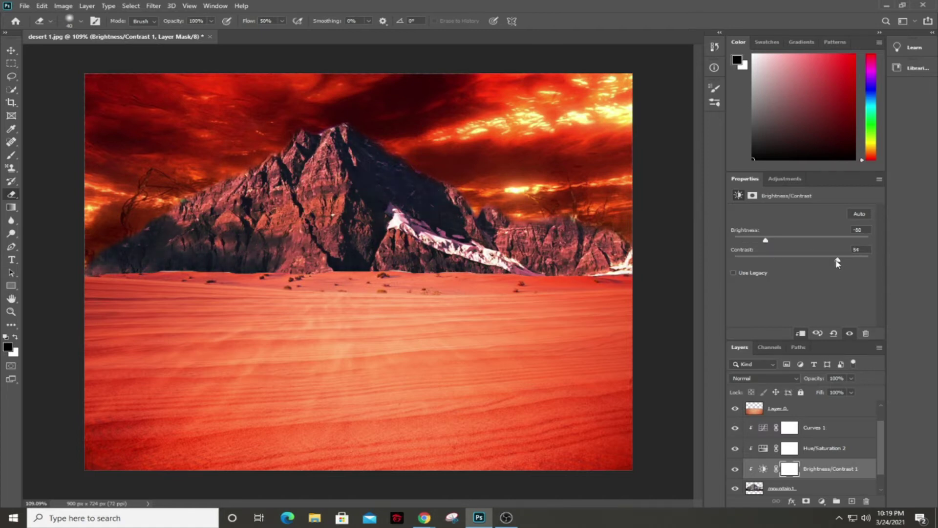
drag(770, 245, 766, 245)
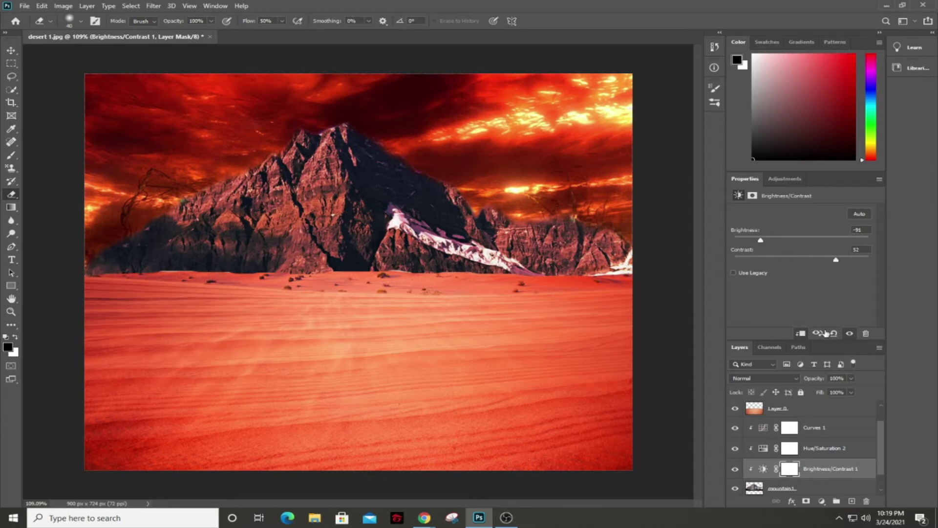
Add a Brightness/Contrast adjustment clipped to the desert layer, Layer 0.
scroll(827, 437, down, 1)
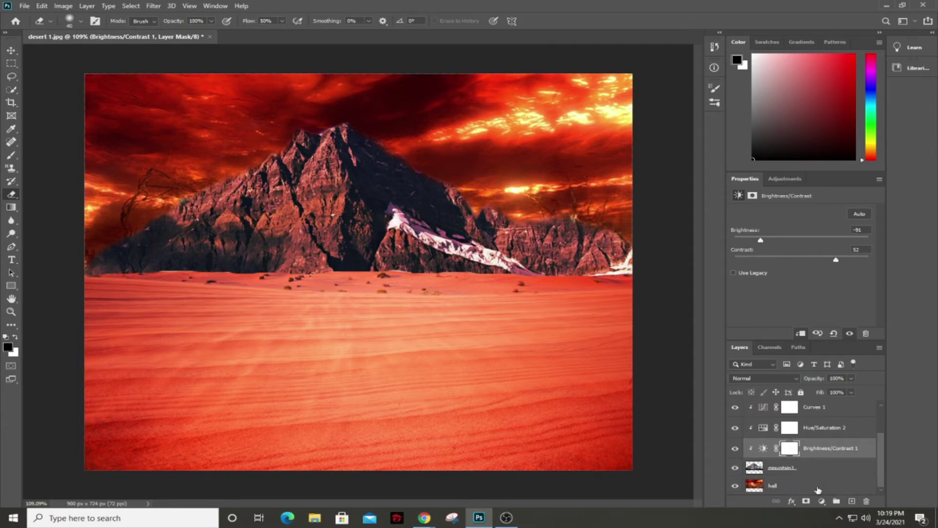
scroll(814, 448, up, 2)
click(812, 430)
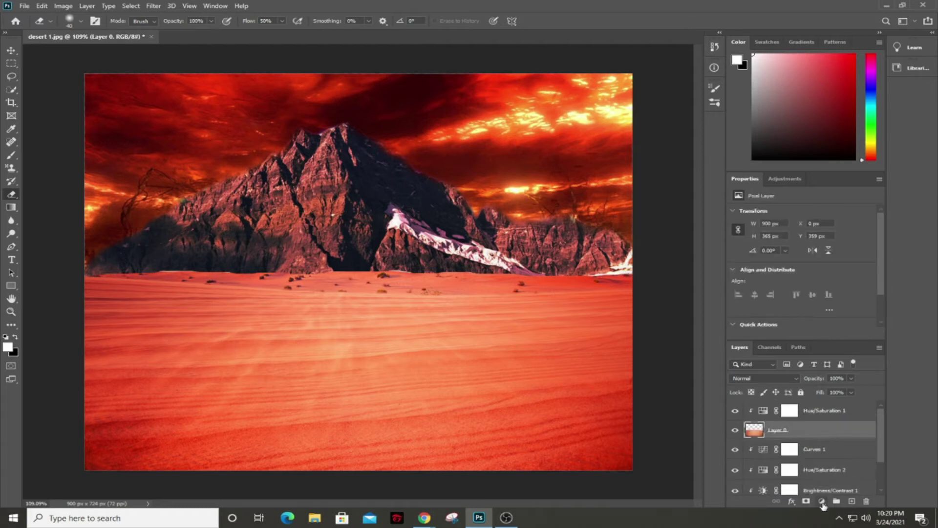
click(822, 503)
click(843, 359)
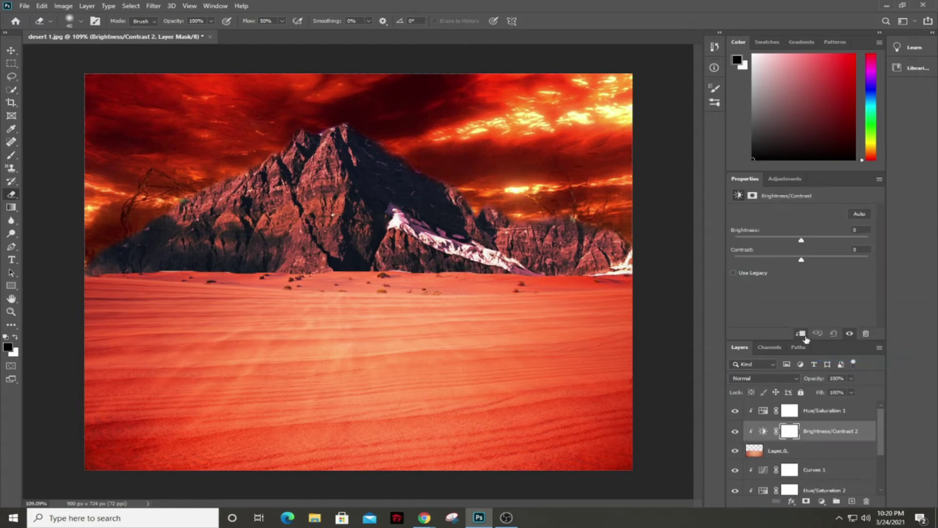
Release the desert adjustments from their clipping, and clip Brightness/Contrast 2 and Hue/Saturation 1 to Layer 0 again.
click(802, 334)
scroll(815, 469, down, 1)
scroll(817, 470, up, 1)
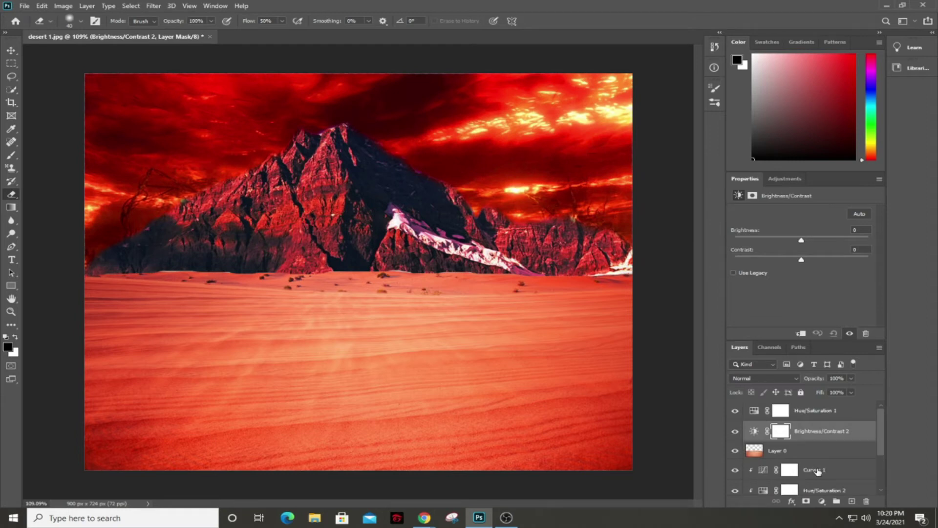
click(801, 333)
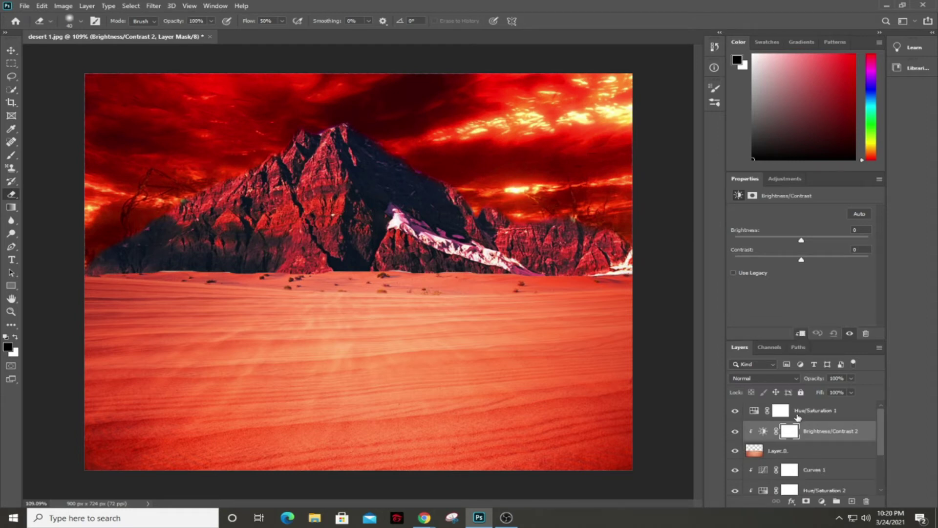
click(798, 415)
click(802, 334)
scroll(803, 484, down, 3)
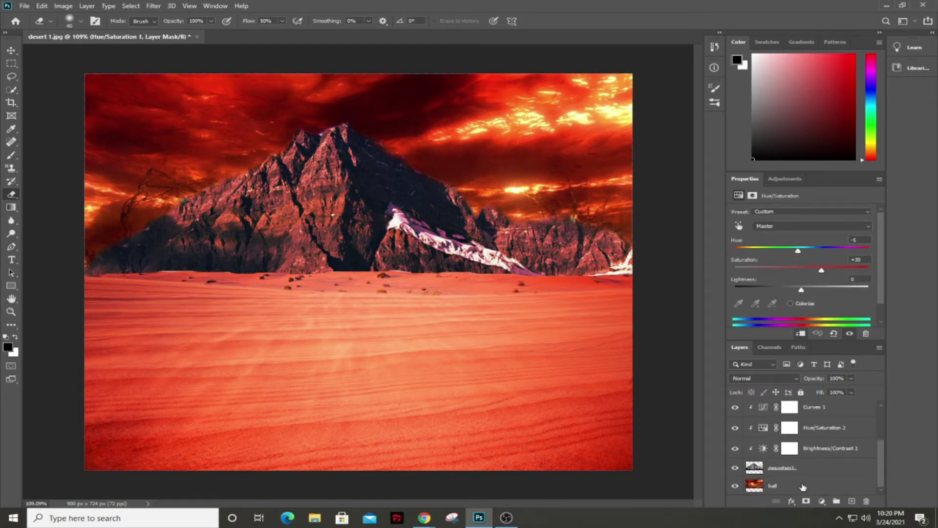
scroll(804, 469, up, 3)
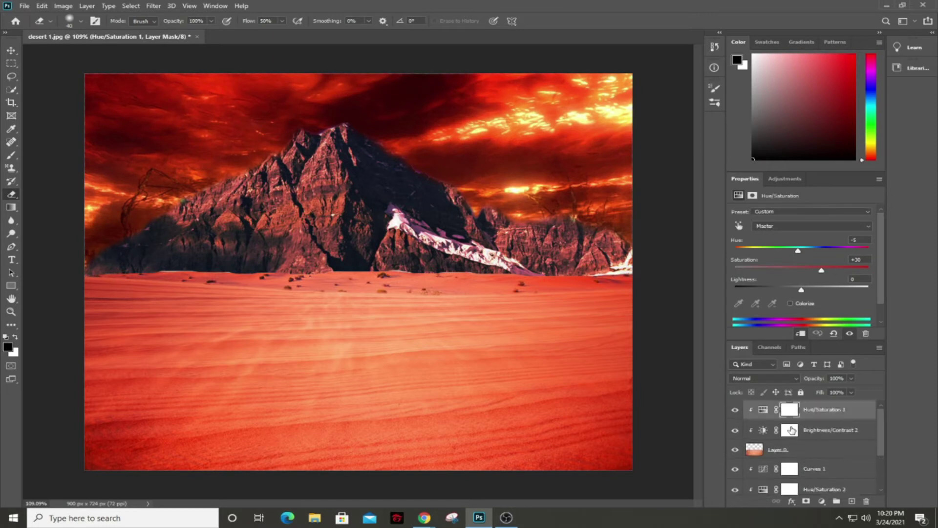
Darken the desert by setting its Brightness/Contrast adjustment to brightness -89 and contrast -14.
click(768, 431)
drag(801, 243, 763, 244)
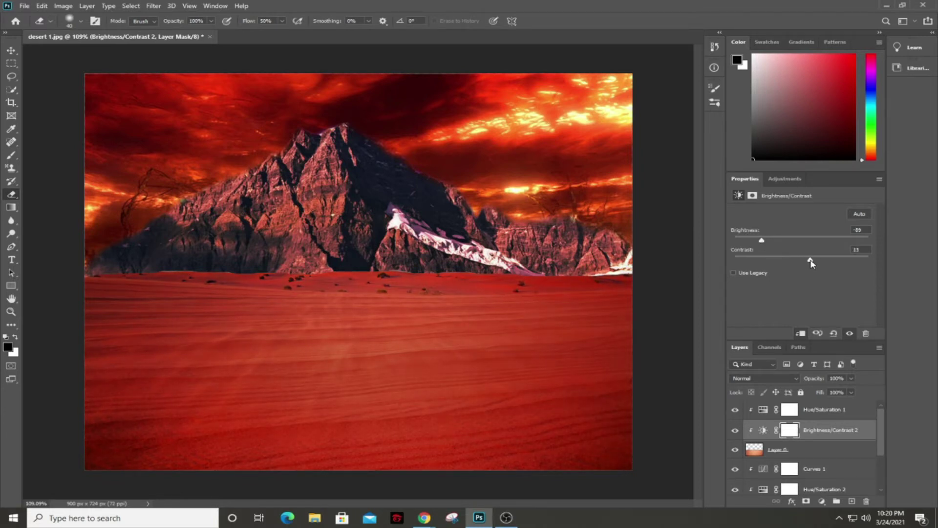
drag(810, 260, 794, 262)
click(822, 502)
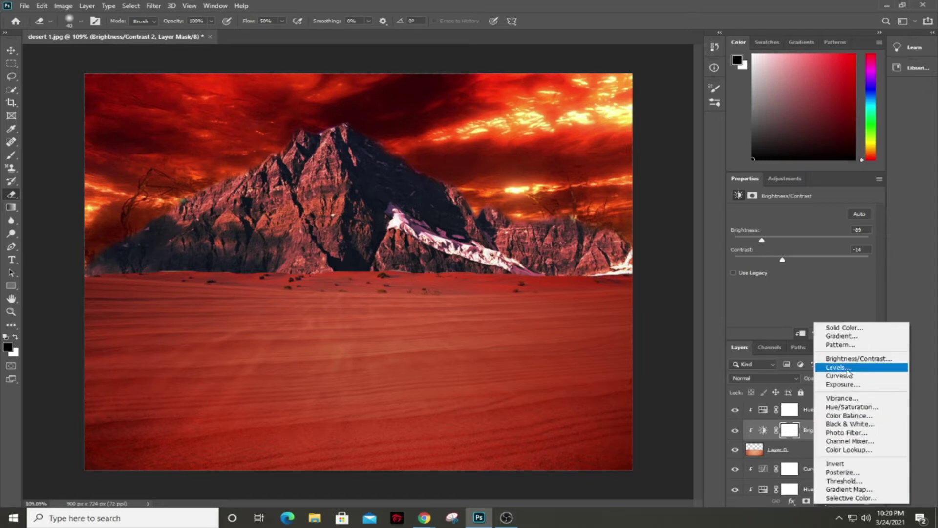
click(844, 327)
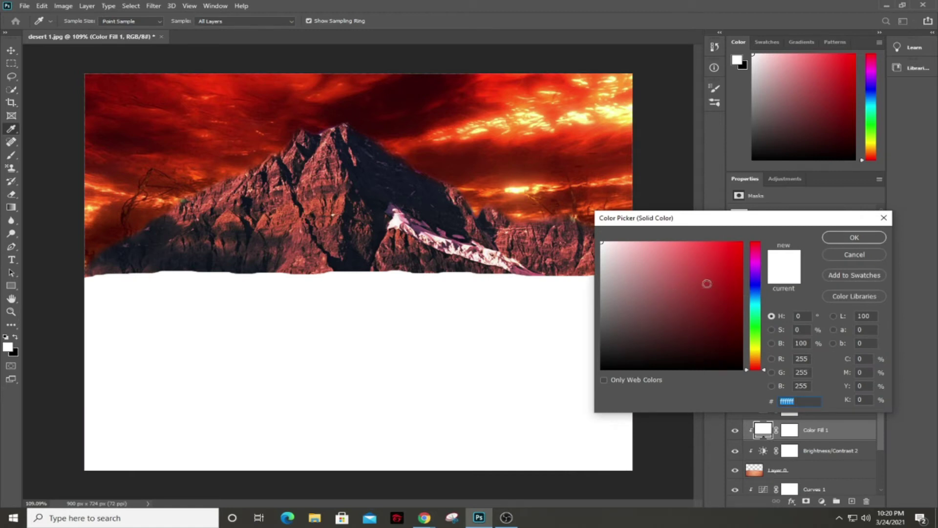
key(e)
click(884, 218)
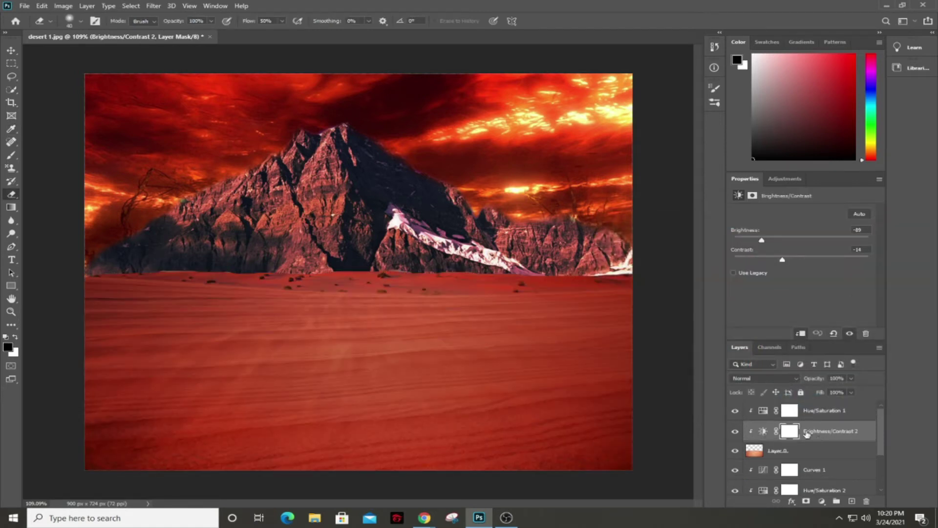
Add a Solid Color fill layer above Hue/Saturation 1 in deep red, #c42000.
click(810, 412)
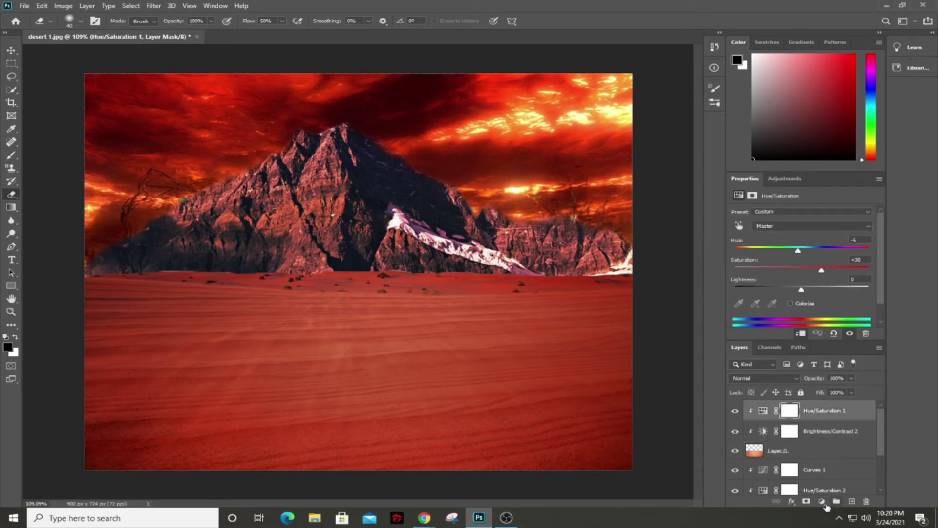
click(823, 502)
click(826, 325)
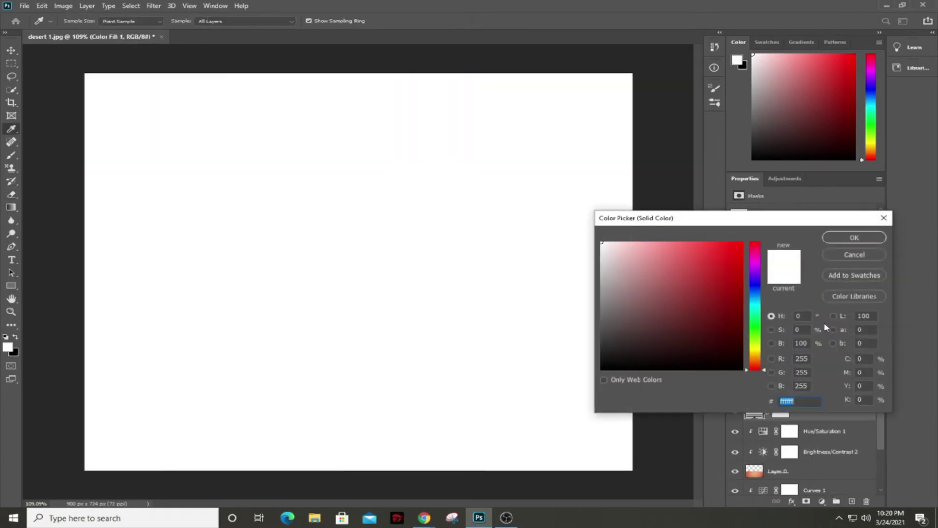
mouse_move(716, 278)
mouse_down()
mouse_move(721, 250)
mouse_move(756, 279)
mouse_move(757, 362)
mouse_up()
mouse_move(710, 266)
mouse_down()
mouse_move(725, 289)
mouse_move(739, 268)
mouse_up()
click(755, 359)
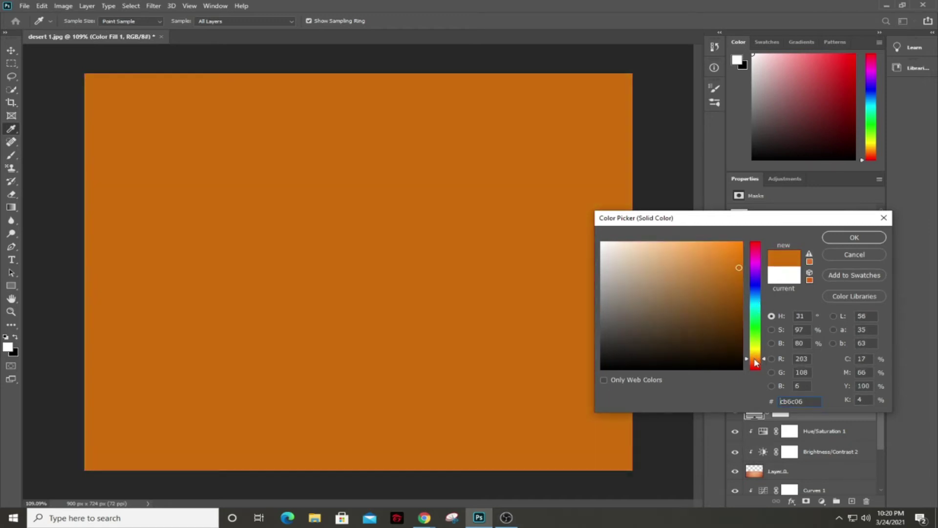
drag(756, 361, 756, 369)
drag(731, 263, 744, 271)
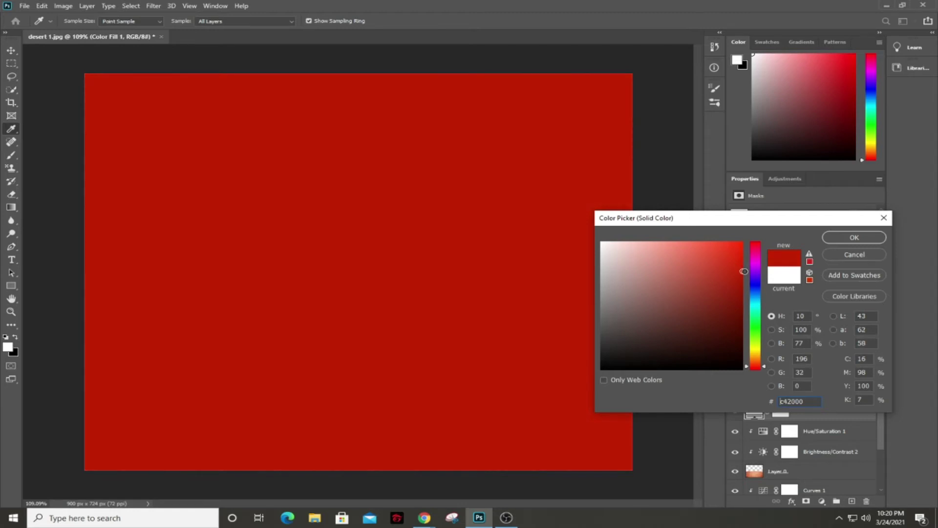
click(853, 237)
Delete the red fill layer's white mask and give the layer a black mask that hides it completely.
click(790, 416)
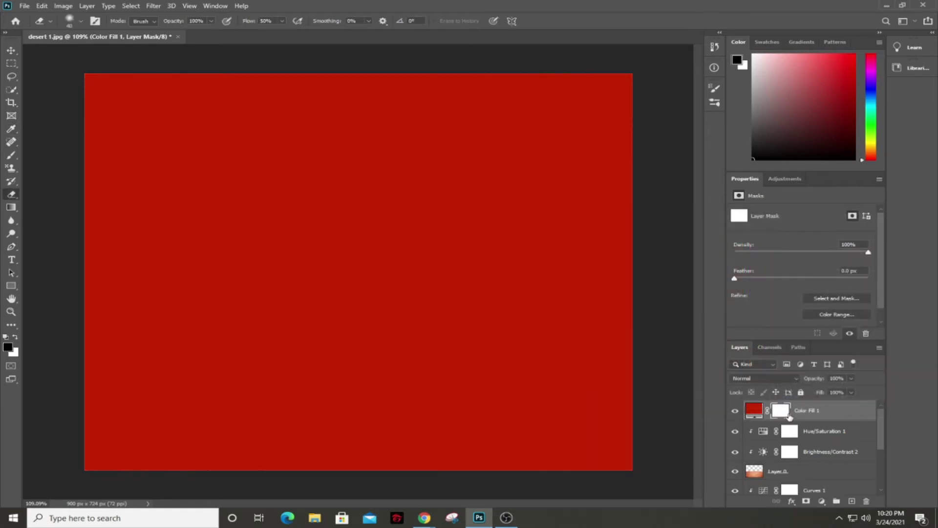
right_click(789, 415)
click(813, 436)
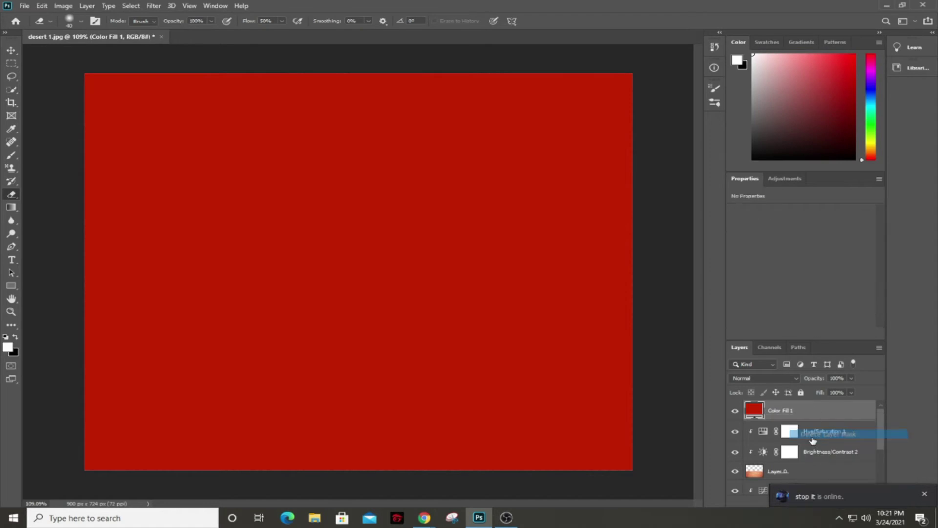
click(924, 494)
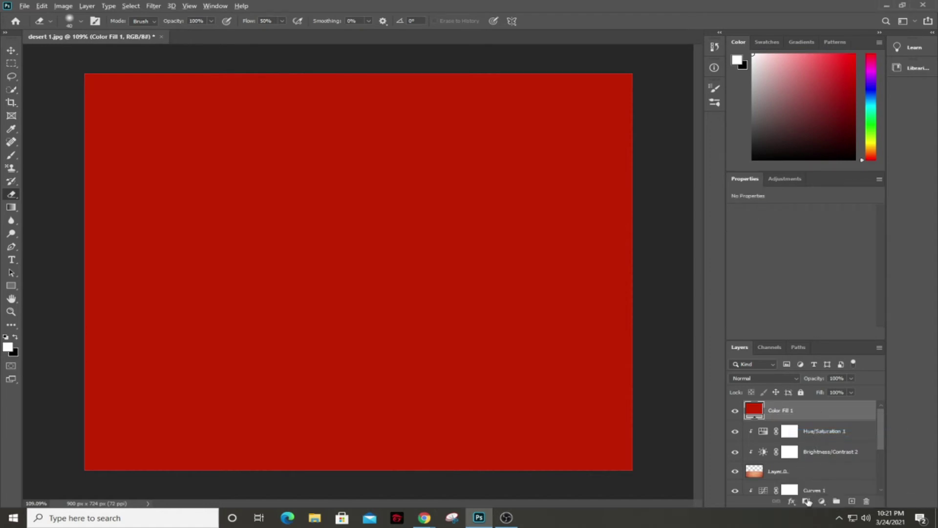
alt+click(807, 502)
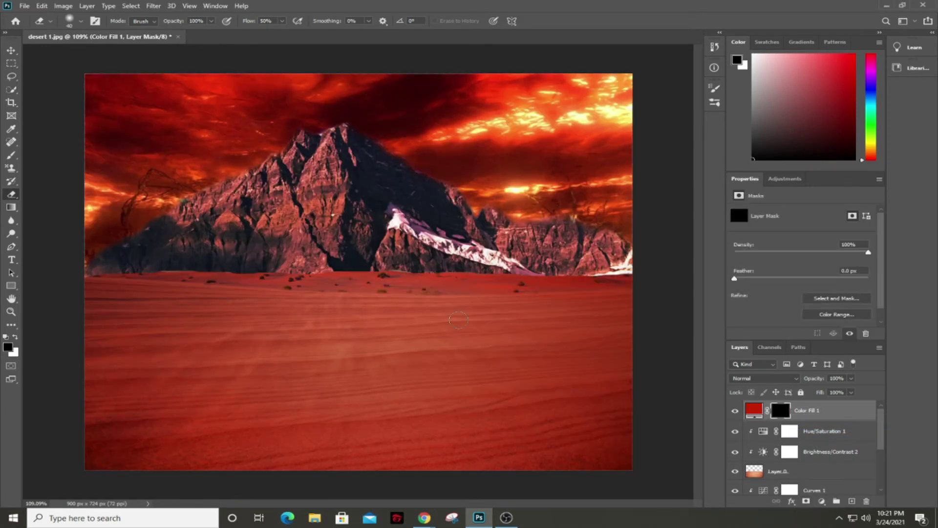
Paint red haze over the mountain and desert on Color Fill 1's mask, using the textured cloud brush at 900 px in white.
click(10, 156)
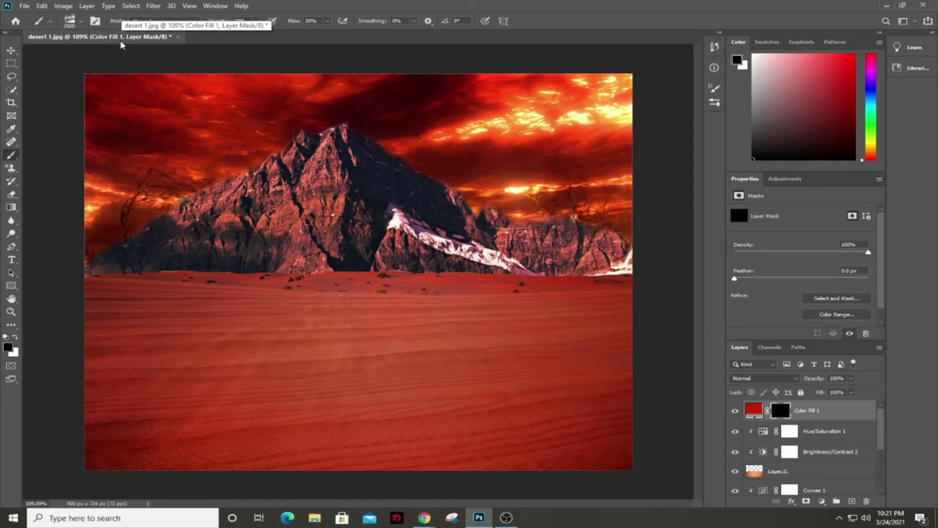
key(bracketleft)
key(bracketleft)
key(bracketleft)
key(bracketleft)
key(bracketleft)
key(bracketleft)
key(bracketleft)
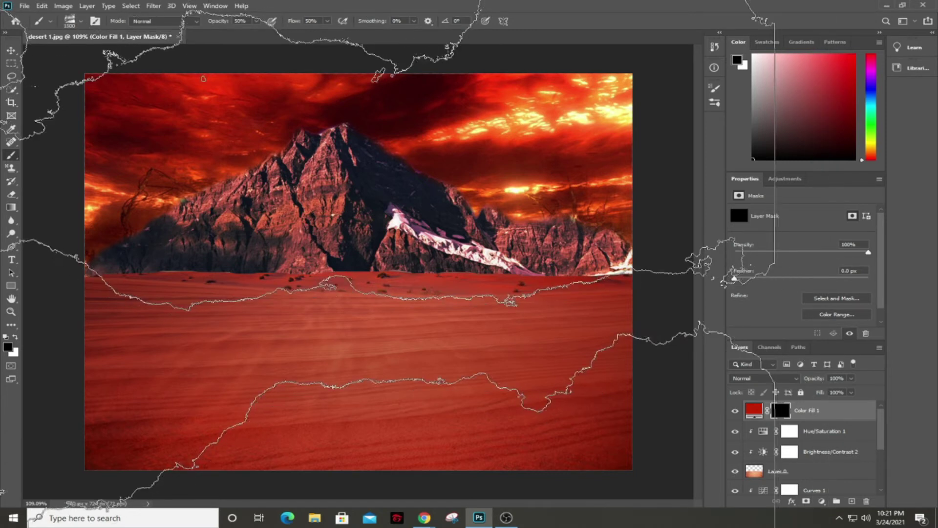
key(bracketleft)
key(bracketleft)
key(bracketleft)
key(bracketleft)
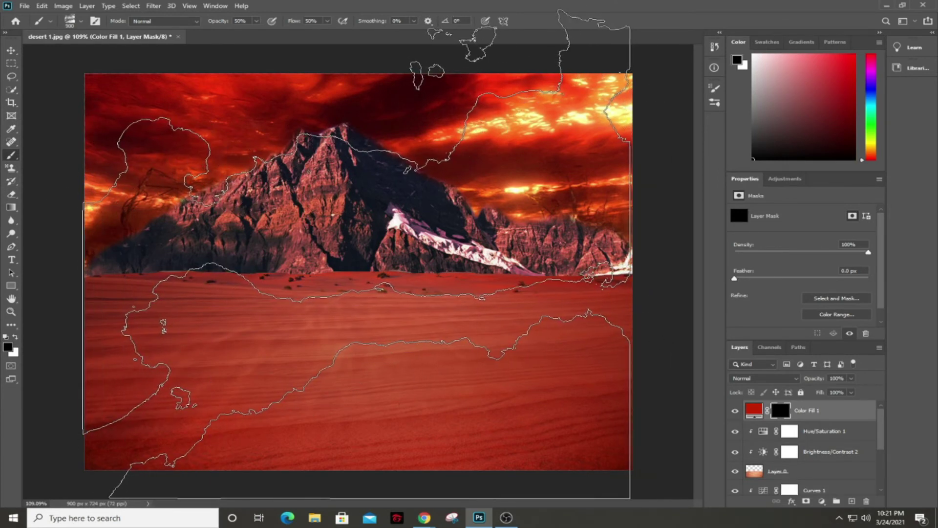
click(15, 337)
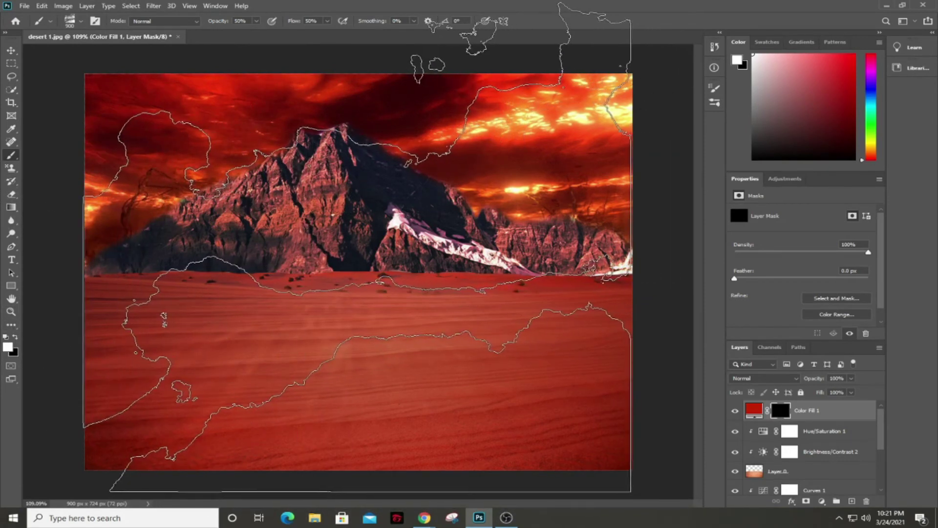
click(359, 248)
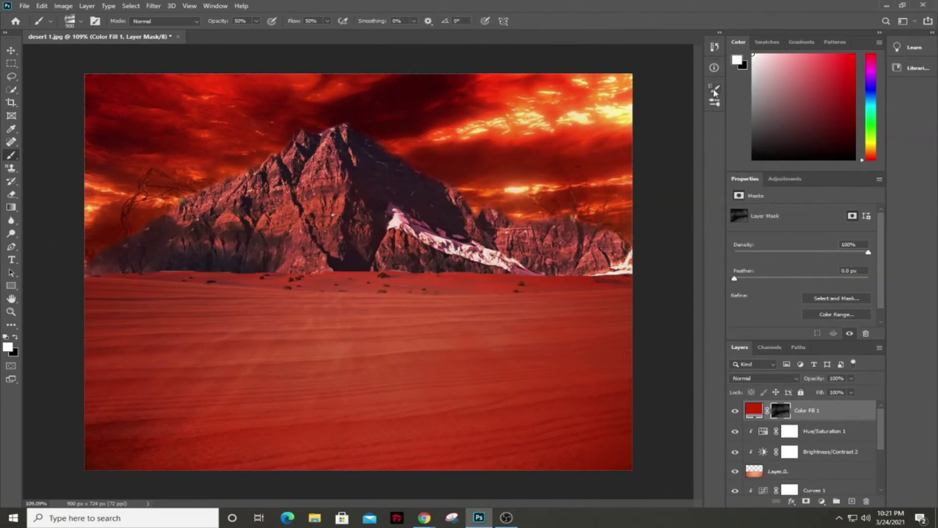
Switch to a soft round brush and paint faint haze along the mountain's base on Color Fill 1's mask at 20% flow.
key(F5)
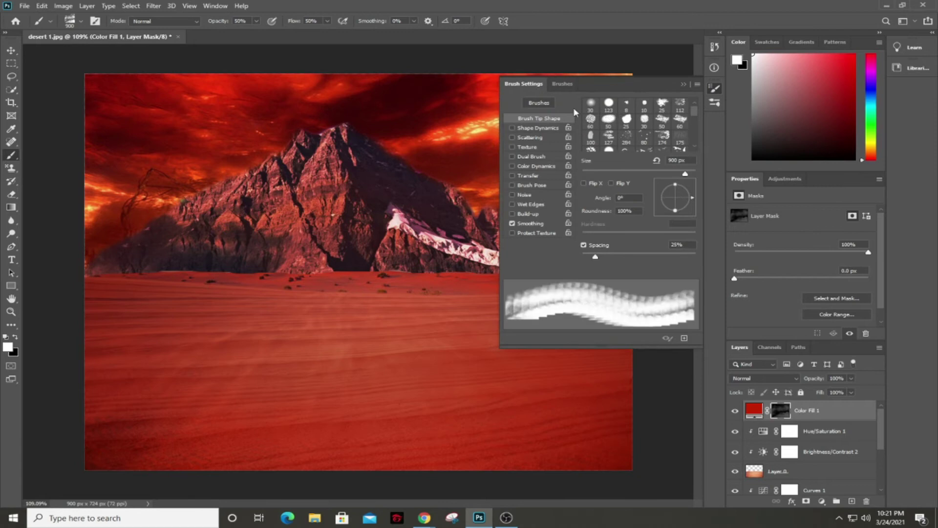
click(592, 104)
click(684, 85)
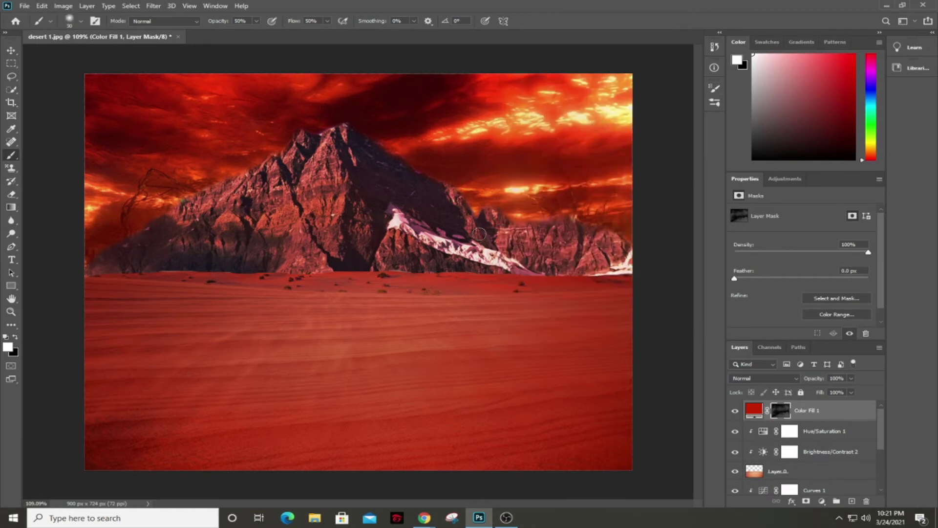
mouse_move(115, 278)
mouse_down()
mouse_move(72, 289)
mouse_move(158, 264)
mouse_move(532, 265)
mouse_up()
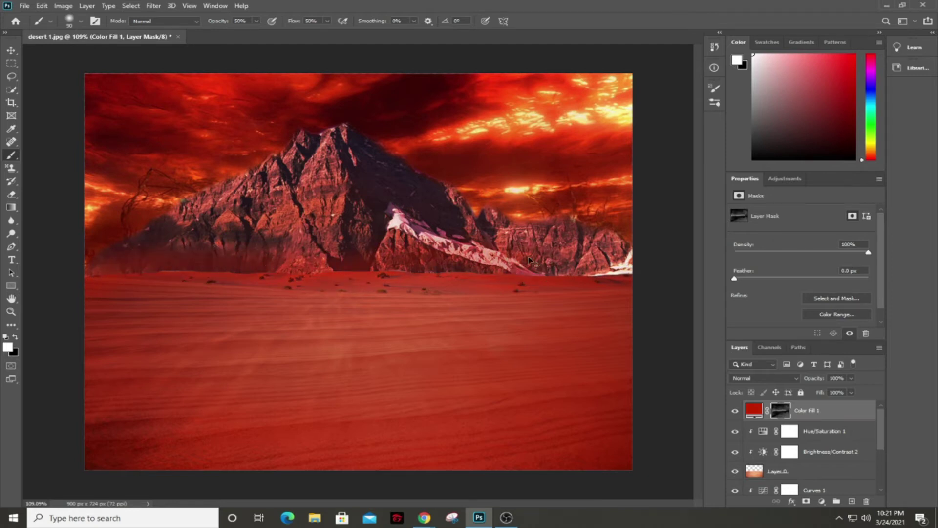
key(ctrl+z)
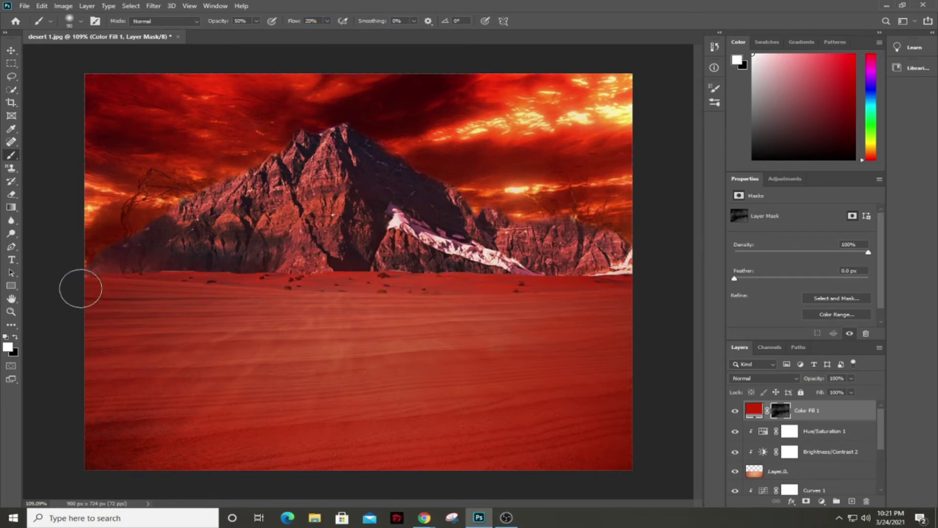
mouse_move(255, 272)
mouse_down()
mouse_move(365, 256)
mouse_move(436, 267)
mouse_move(632, 261)
mouse_move(622, 242)
mouse_up()
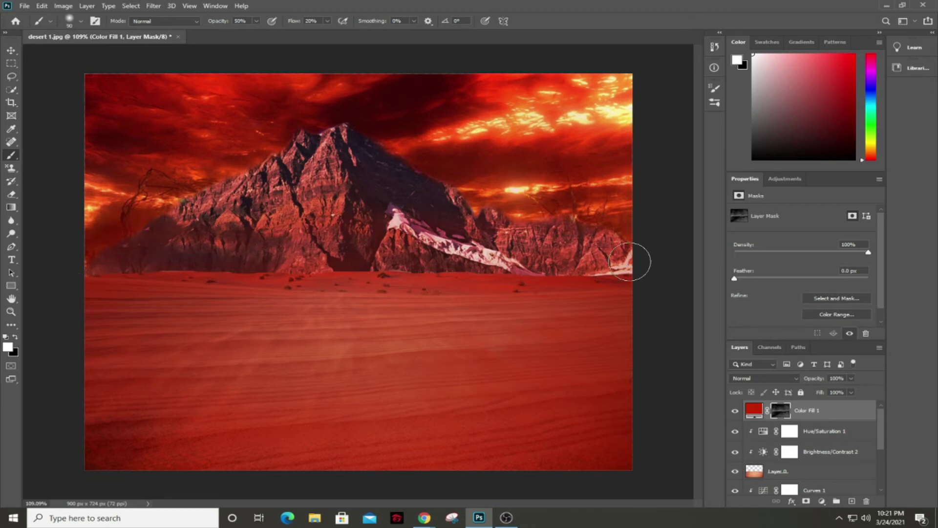
Enlarge the soft brush to 250 px and build up more red haze across the lower mountain and the desert.
key(bracketright)
key(bracketright)
key(bracketright)
key(bracketright)
key(bracketright)
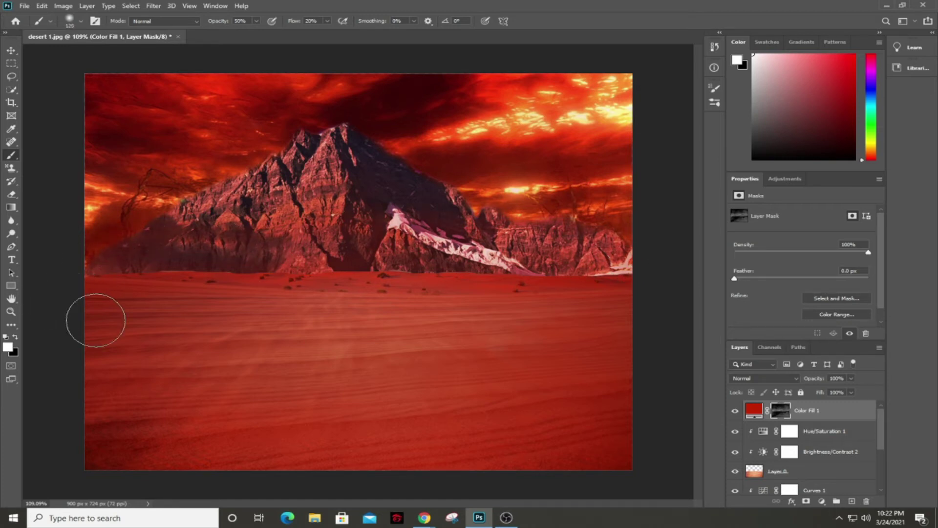
key(bracketright)
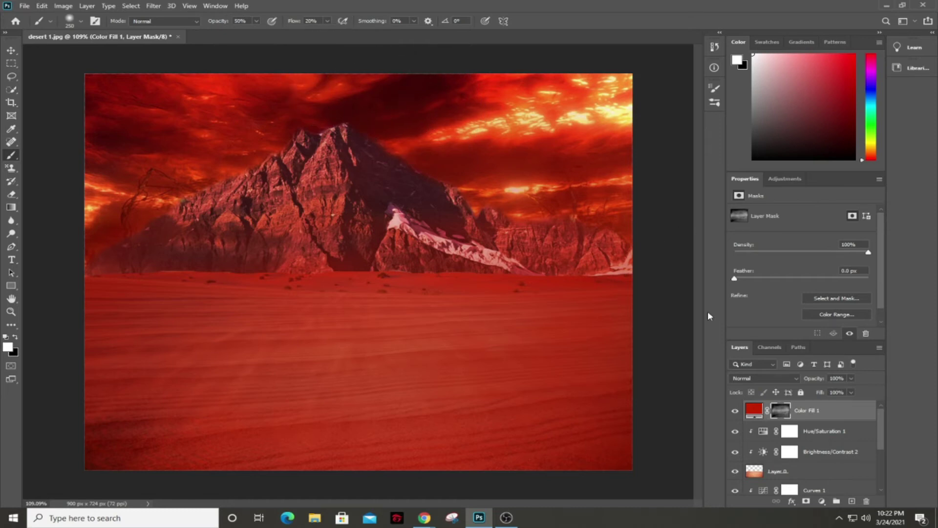
Duplicate the hell layer and give the copy a black mask that hides it completely.
scroll(815, 434, down, 4)
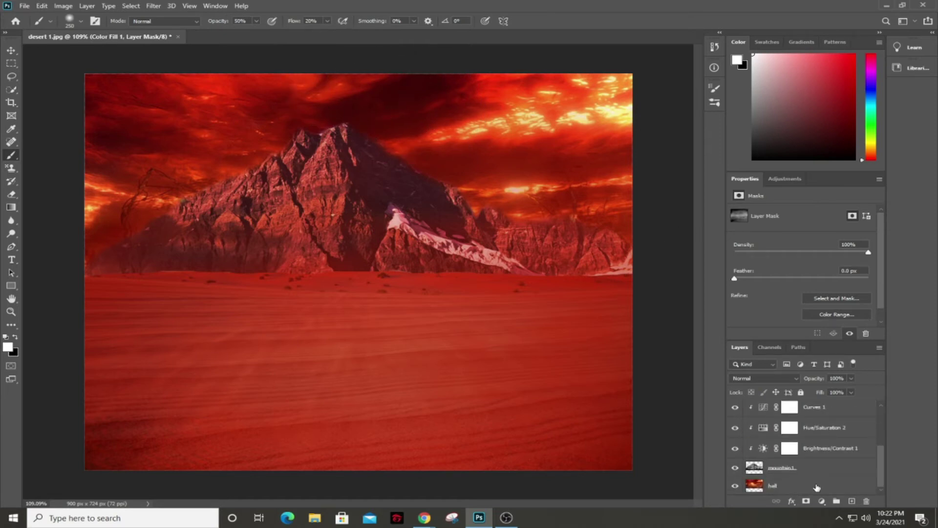
click(816, 486)
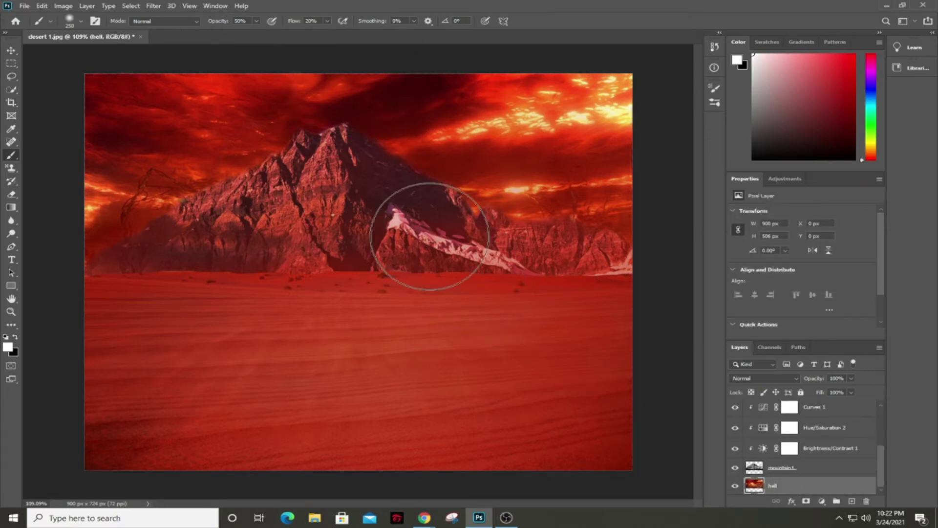
key(ctrl+j)
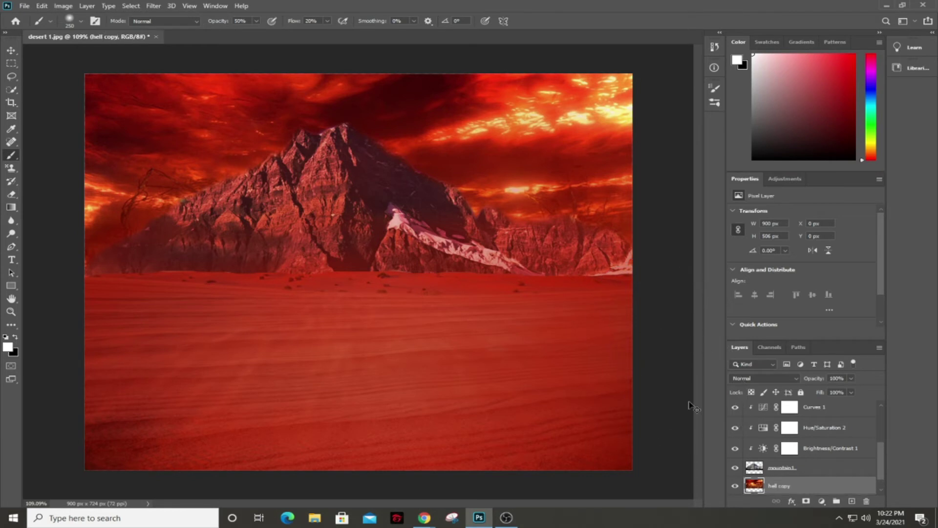
scroll(780, 449, down, 1)
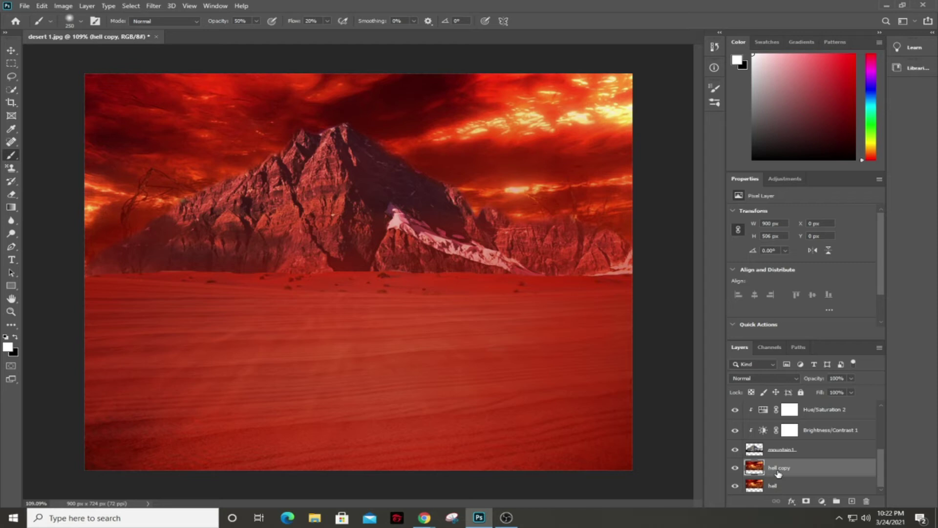
alt+click(805, 503)
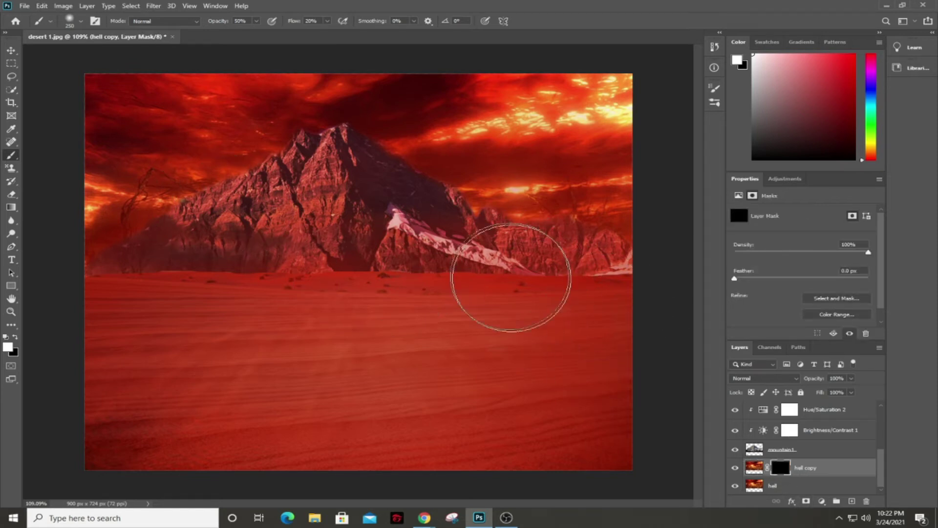
Move the hell copy's sky image straight down to a centre of Y 403.24 px and select the layer's mask.
click(755, 468)
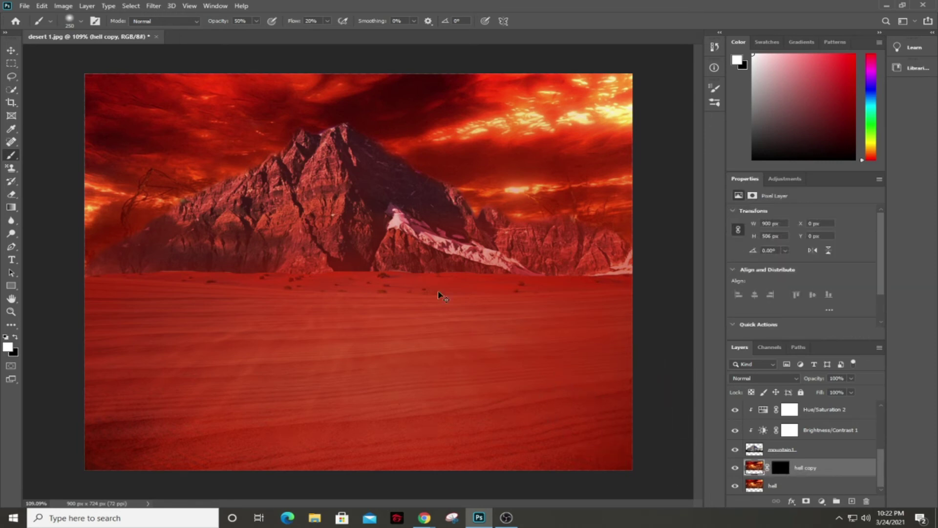
key(ctrl+t)
drag(431, 131, 433, 180)
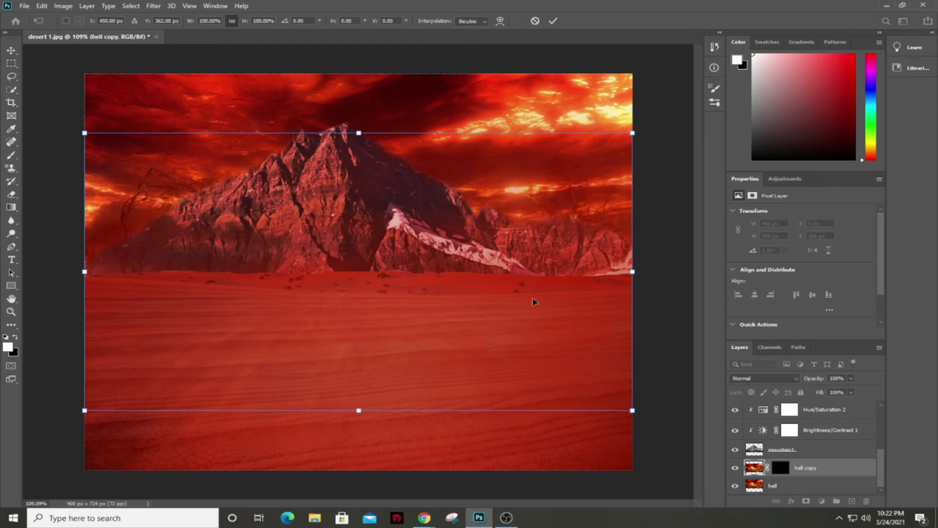
drag(514, 201, 511, 225)
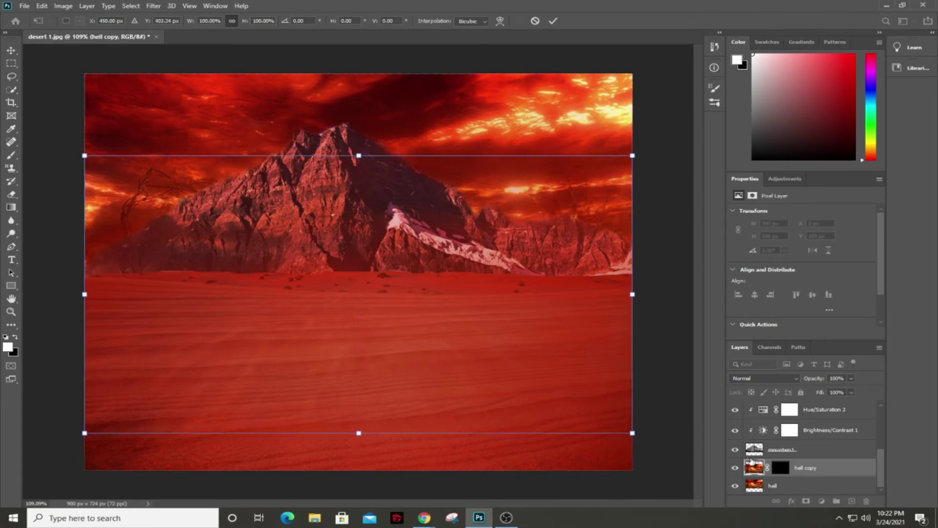
click(780, 468)
Try to paint the shifted sky over the bare branches beside the mountain on the hell copy mask with the 250 px brush.
key(b)
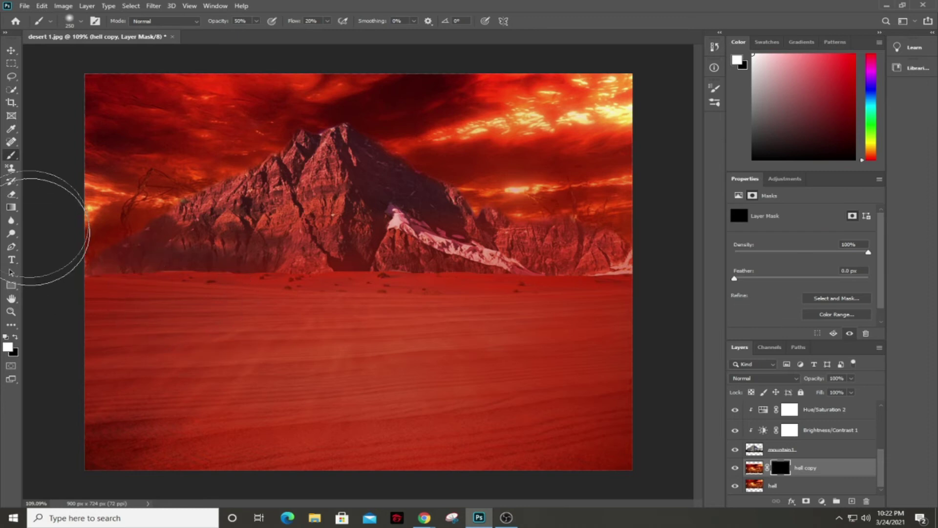
mouse_move(113, 161)
mouse_down()
mouse_move(157, 178)
mouse_move(130, 230)
mouse_move(118, 220)
mouse_up()
key(ctrl+z)
key(ctrl+z)
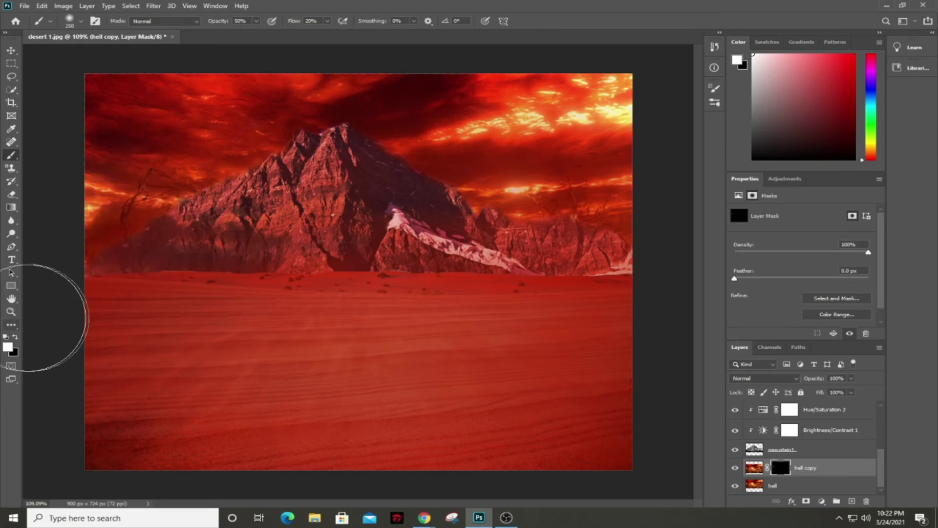
mouse_move(130, 216)
mouse_down()
mouse_move(176, 179)
mouse_move(104, 206)
mouse_move(183, 175)
mouse_move(114, 204)
mouse_move(165, 169)
mouse_move(119, 194)
mouse_move(153, 190)
mouse_move(210, 158)
mouse_move(142, 196)
mouse_move(221, 171)
mouse_move(156, 187)
mouse_move(171, 173)
mouse_move(212, 173)
mouse_move(169, 192)
mouse_move(186, 182)
mouse_move(290, 176)
mouse_move(77, 220)
mouse_move(135, 177)
mouse_move(114, 152)
mouse_move(187, 175)
mouse_move(511, 190)
mouse_move(565, 210)
mouse_move(521, 209)
mouse_move(602, 228)
mouse_move(379, 128)
mouse_up()
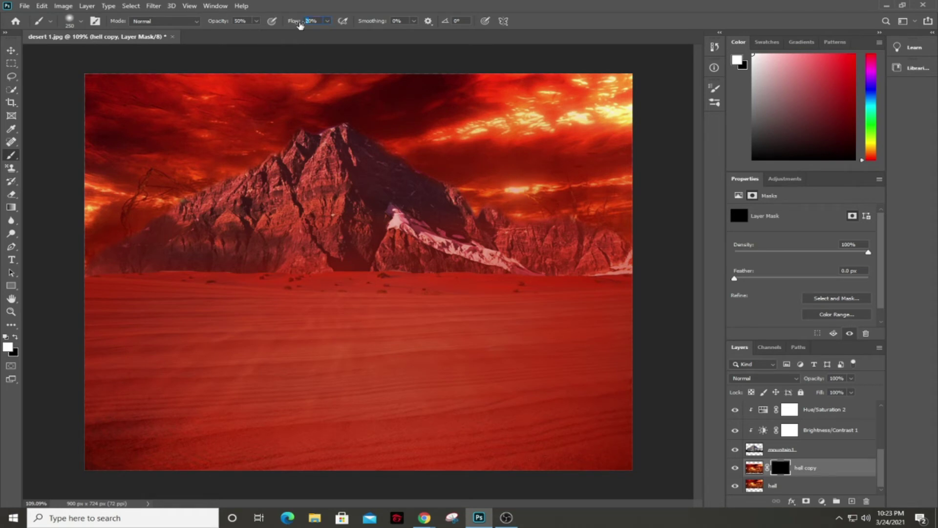
Paint the shifted sky over the bare branches on both sides of the mountain, using a 50 px white brush with flow raised to 50%, finally 100%.
text(50)
key(Return)
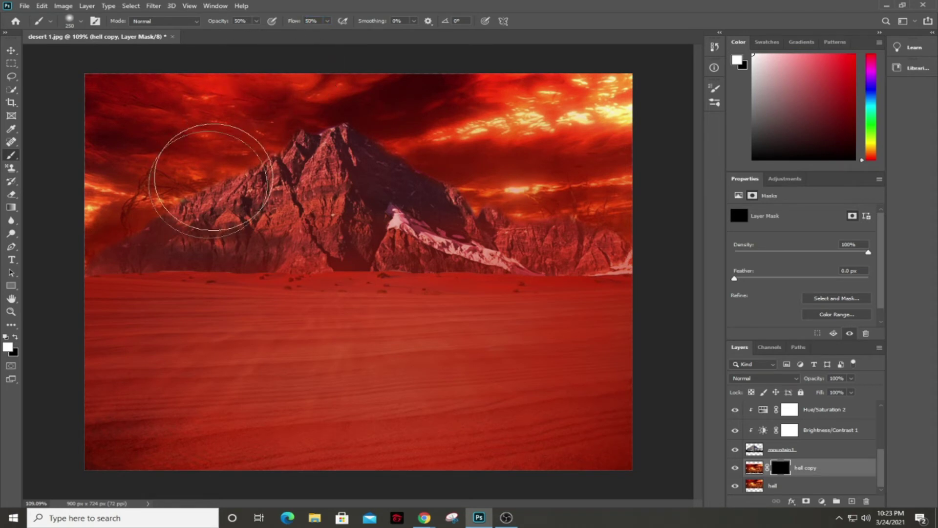
key(bracketleft)
key(bracketleft)
key(bracketleft)
key(bracketleft)
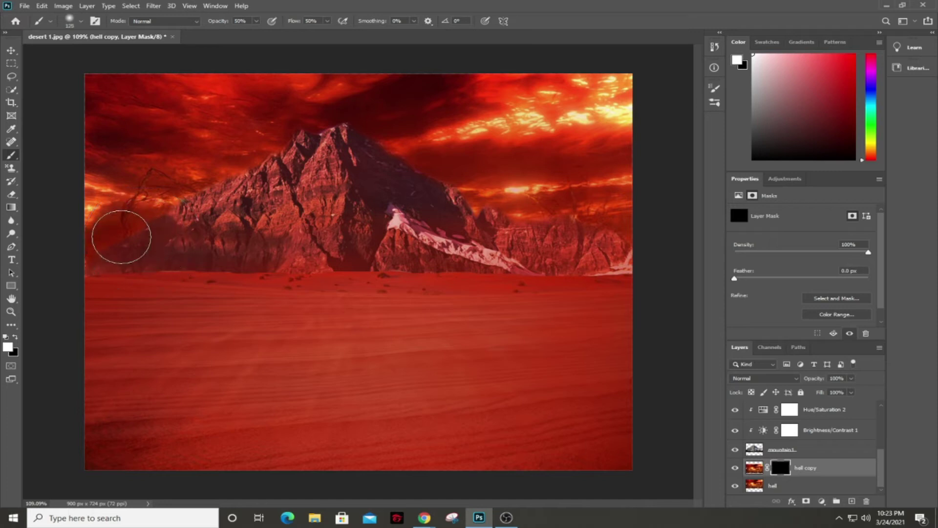
key(bracketleft)
key(bracketleft)
key(bracketleft)
key(bracketleft)
key(bracketleft)
key(bracketleft)
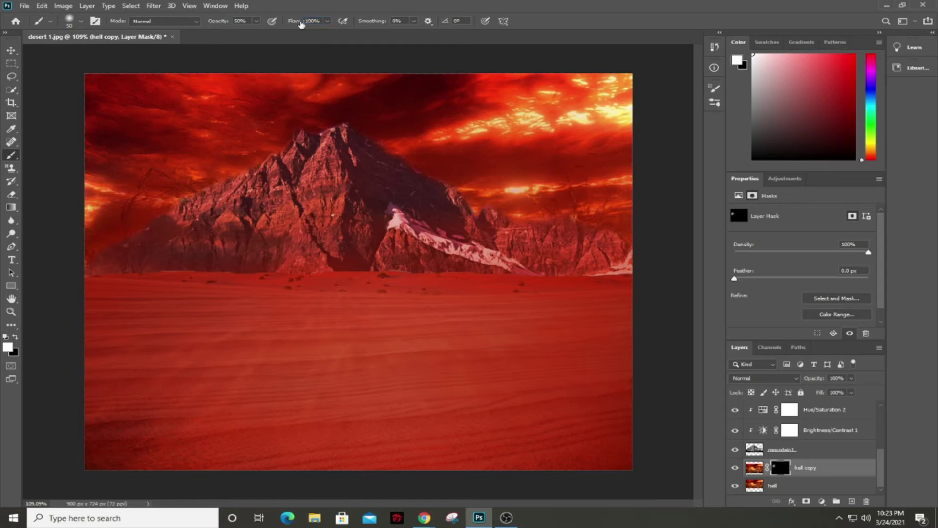
mouse_move(147, 223)
mouse_down()
mouse_move(117, 201)
mouse_move(143, 194)
mouse_up()
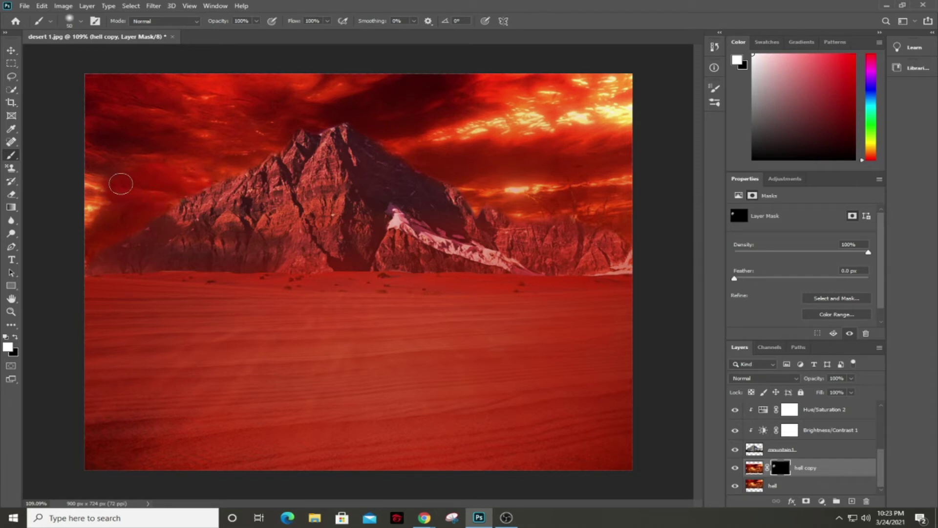
mouse_move(121, 218)
mouse_down()
mouse_move(95, 200)
mouse_move(120, 198)
mouse_move(85, 185)
mouse_move(100, 185)
mouse_move(87, 189)
mouse_move(85, 227)
mouse_move(121, 209)
mouse_up()
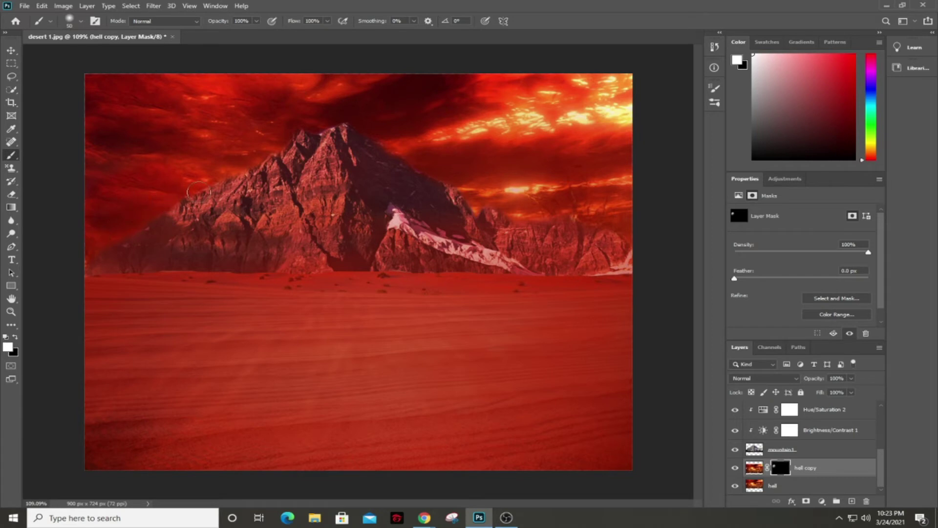
mouse_move(548, 215)
mouse_down()
mouse_move(602, 218)
mouse_move(546, 221)
mouse_move(546, 201)
mouse_move(585, 183)
mouse_move(630, 223)
mouse_up()
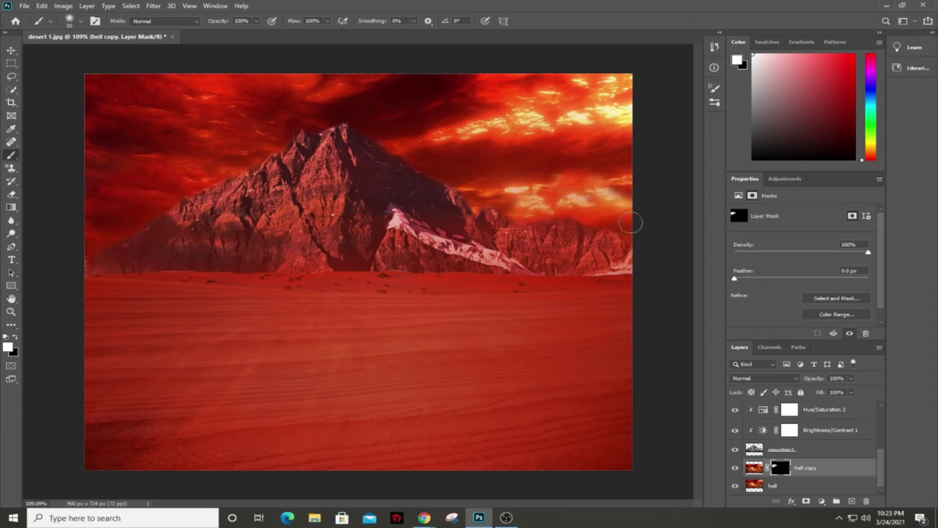
mouse_move(562, 213)
mouse_down()
mouse_move(474, 215)
mouse_move(673, 199)
mouse_up()
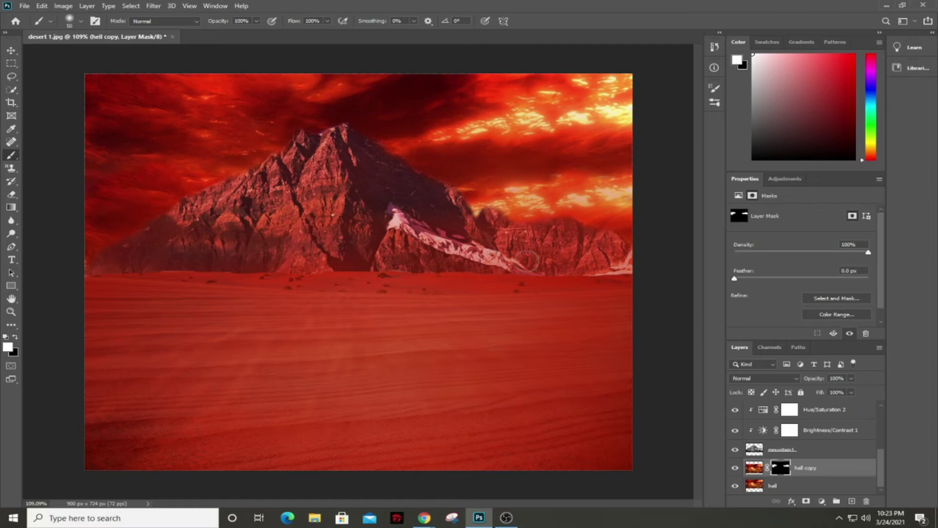
Add a Solid Color fill layer in dark red, #740404, directly above the mountain1 layer.
click(818, 454)
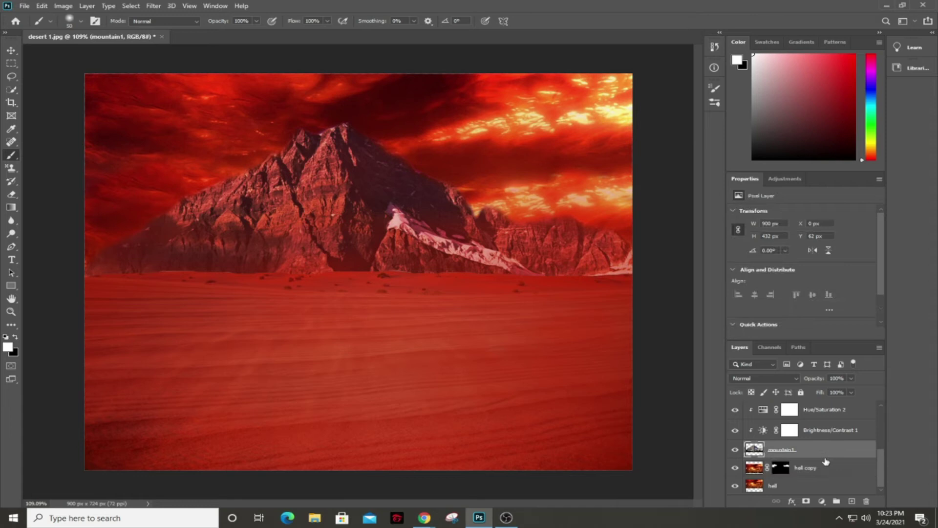
click(823, 503)
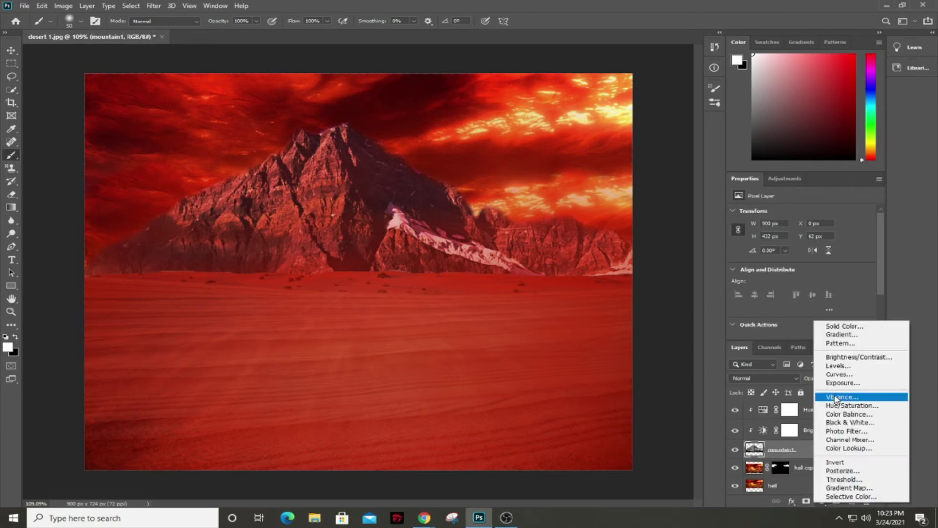
click(844, 326)
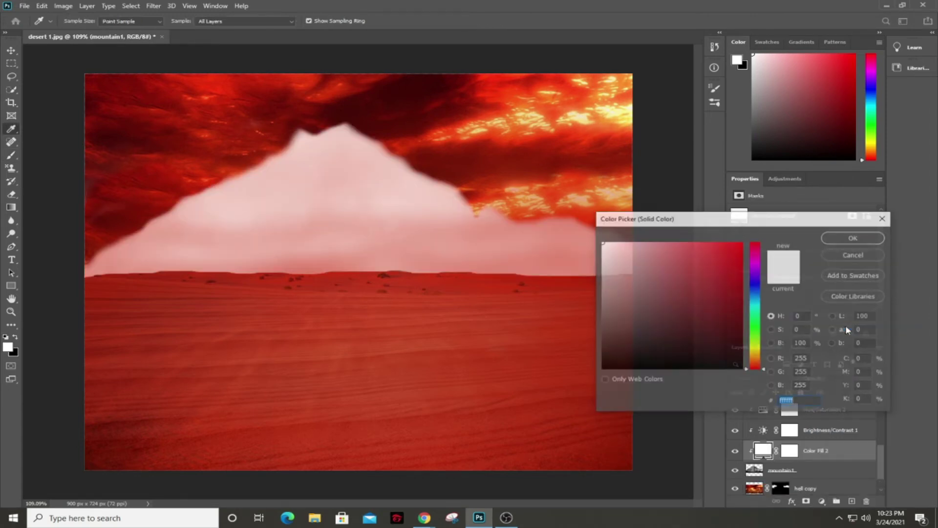
drag(714, 269, 735, 309)
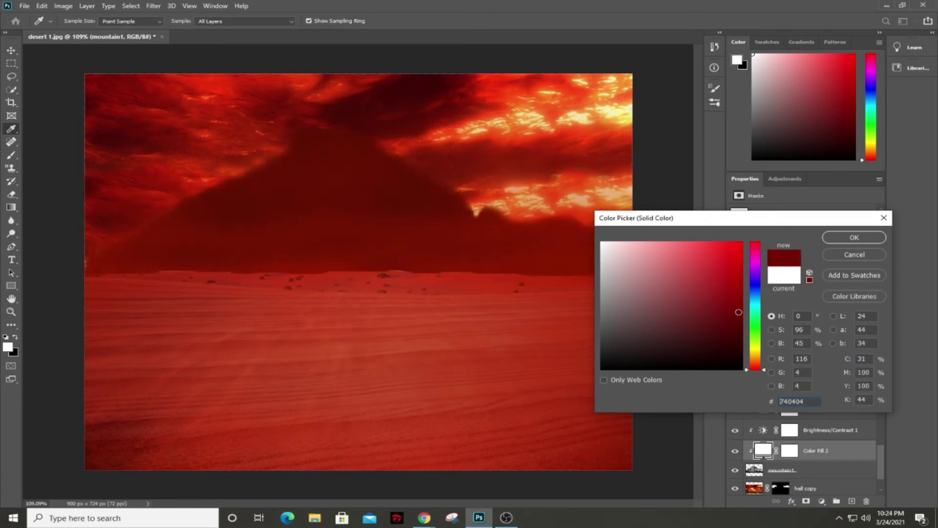
click(854, 237)
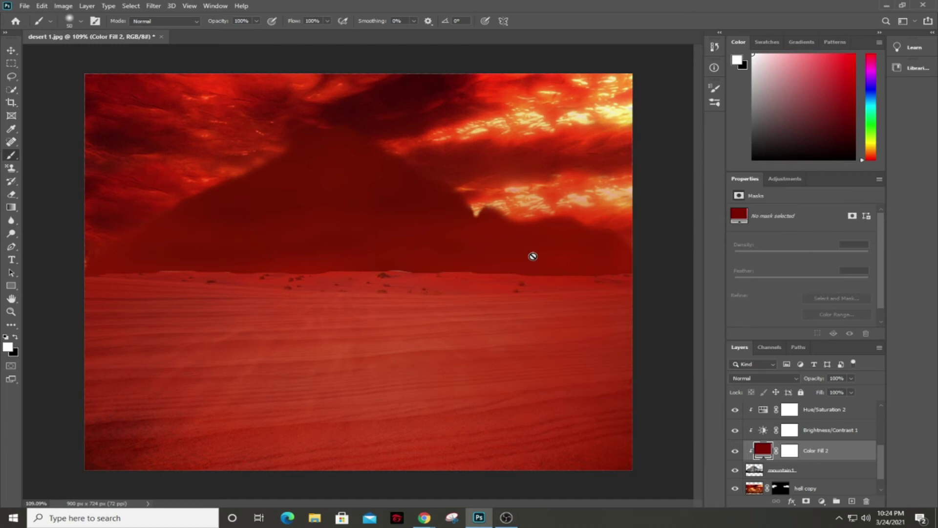
Replace the white mask on the dark red fill above mountain1 with a black mask that hides the fill.
right_click(793, 455)
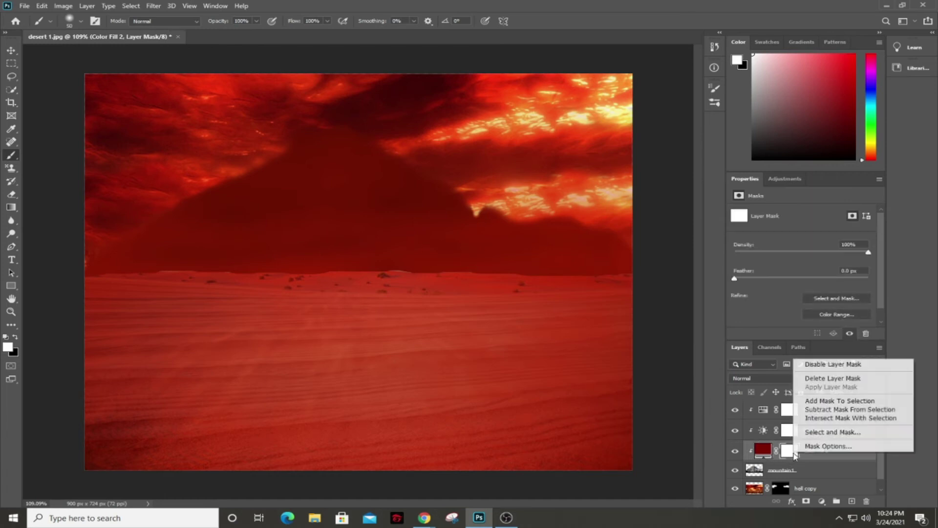
click(827, 380)
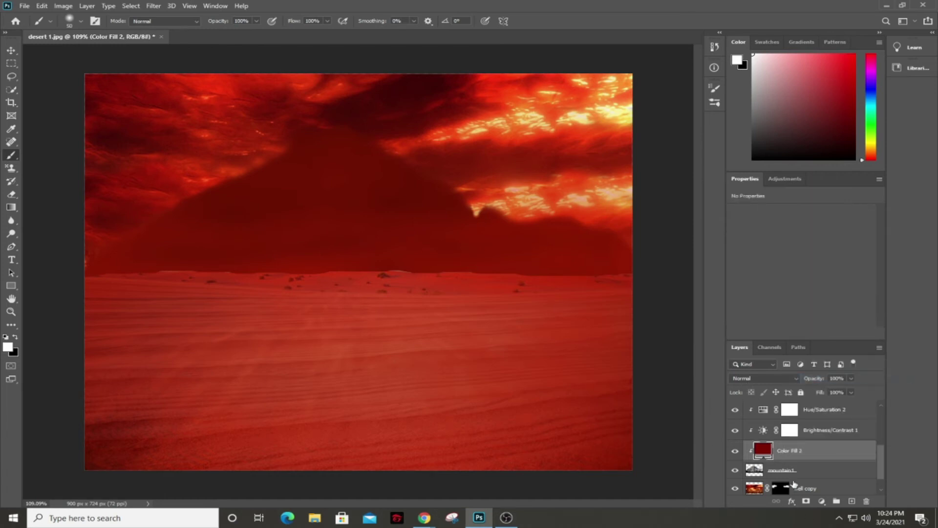
alt+click(805, 501)
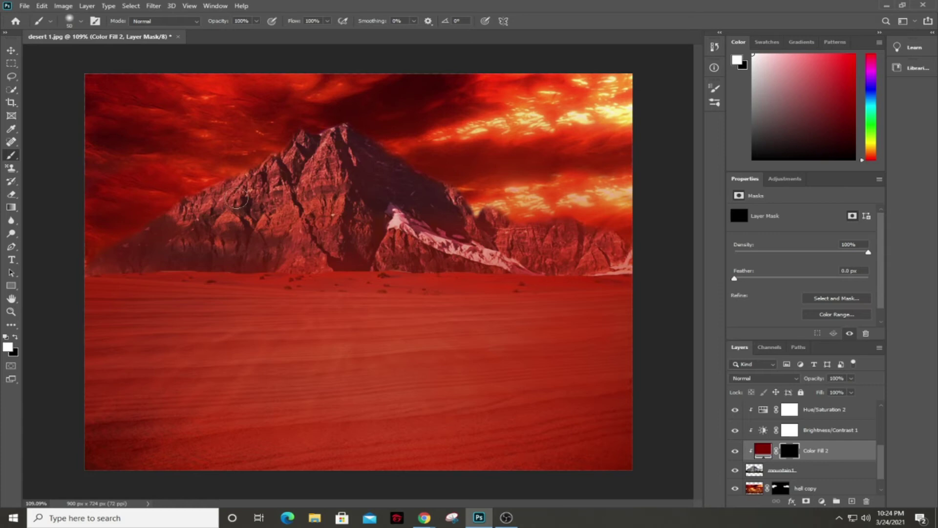
Paint the dark red fill lightly over the mountain with a 150 px white brush at 50% opacity and 20% flow.
key(p)
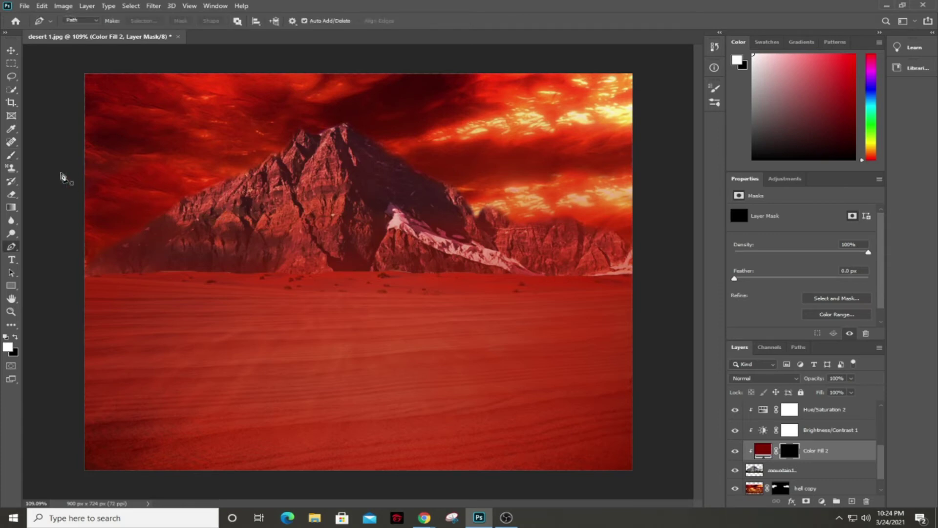
click(13, 156)
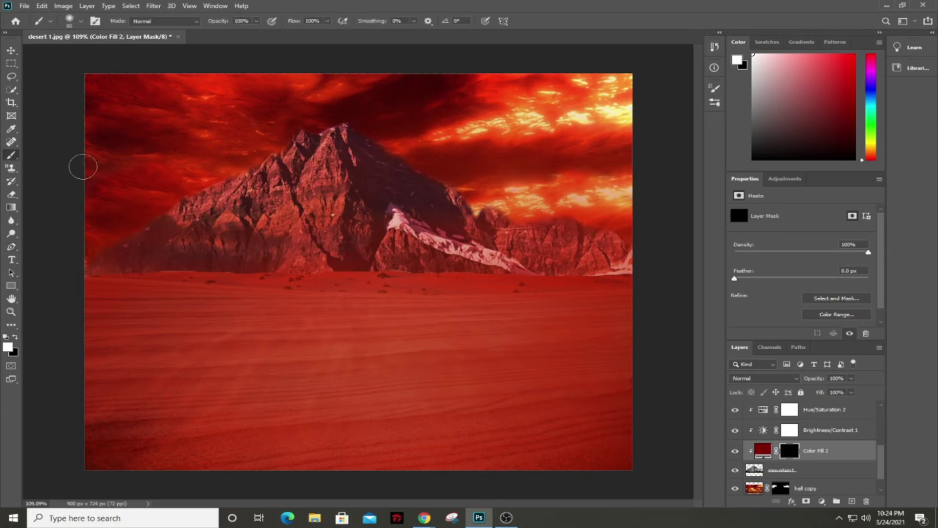
key(bracketright)
text(20)
drag(239, 19, 236, 20)
text(50)
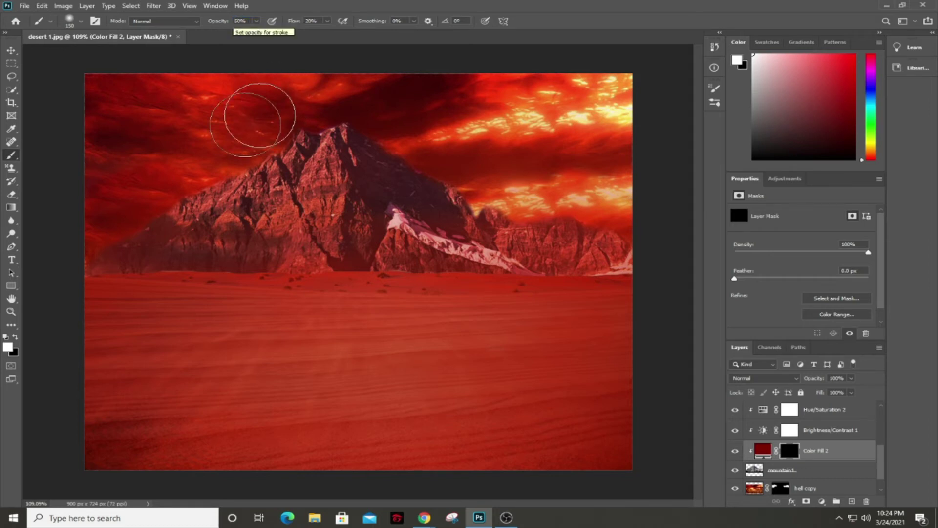
mouse_move(170, 211)
mouse_down()
mouse_move(323, 132)
mouse_move(416, 165)
mouse_move(493, 216)
mouse_move(439, 239)
mouse_move(396, 214)
mouse_move(511, 263)
mouse_move(610, 271)
mouse_move(640, 262)
mouse_move(583, 278)
mouse_up()
Paint the dark red fill into the pale snow streak on the mountain with a 20 px brush, finally 15 px.
key(bracketleft)
key(bracketleft)
key(bracketleft)
key(bracketleft)
key(bracketleft)
key(bracketleft)
key(bracketleft)
key(bracketleft)
key(bracketleft)
key(bracketleft)
key(bracketleft)
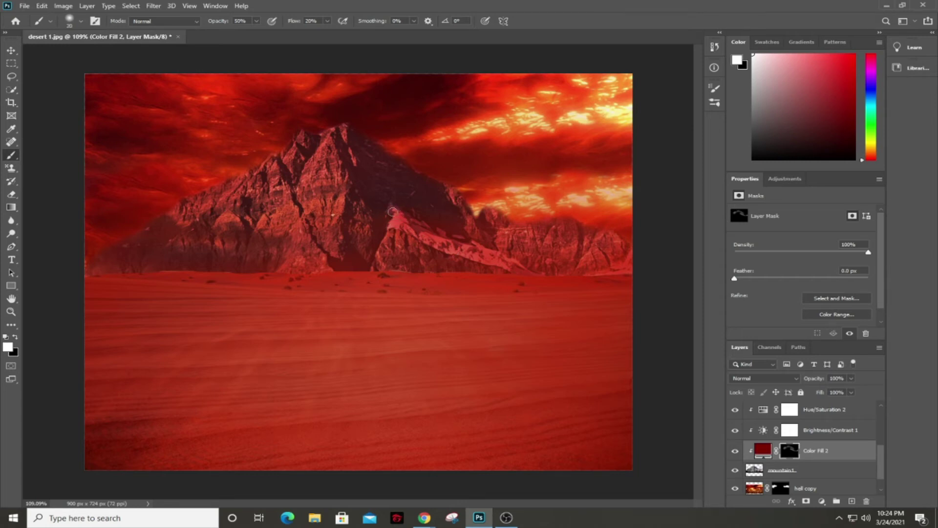
drag(390, 205, 396, 210)
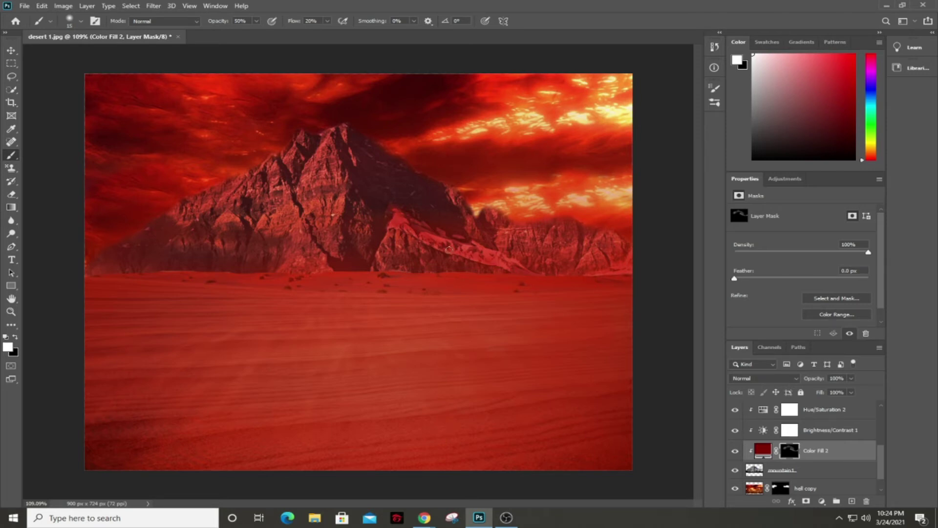
Paint more of the dark red fill over the mountain's lower slopes with the brush enlarged to 70 px, finally 200 px.
key(bracketright)
key(bracketright)
key(bracketright)
key(bracketright)
key(bracketright)
key(bracketright)
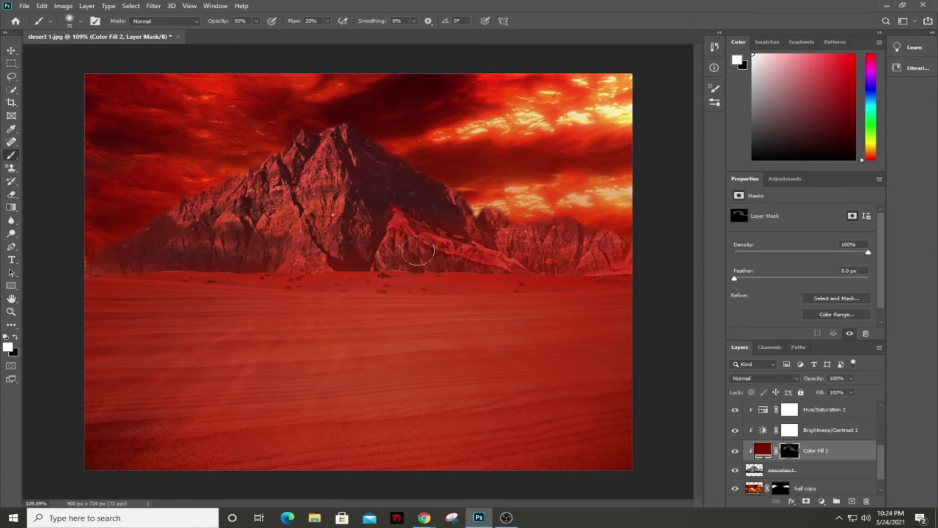
mouse_move(489, 248)
mouse_down()
mouse_move(234, 254)
mouse_move(109, 269)
mouse_move(174, 250)
mouse_move(270, 258)
mouse_move(394, 236)
mouse_move(482, 246)
mouse_move(593, 237)
mouse_move(523, 230)
mouse_move(527, 220)
mouse_move(607, 254)
mouse_move(513, 269)
mouse_move(439, 187)
mouse_move(297, 142)
mouse_move(258, 184)
mouse_move(199, 192)
mouse_move(211, 189)
mouse_move(190, 203)
mouse_move(200, 215)
mouse_move(271, 196)
mouse_move(329, 139)
mouse_move(318, 147)
mouse_move(357, 146)
mouse_move(296, 191)
mouse_move(302, 200)
mouse_move(248, 195)
mouse_move(171, 216)
mouse_move(396, 204)
mouse_move(594, 235)
mouse_move(554, 269)
mouse_move(560, 253)
mouse_move(554, 279)
mouse_move(542, 265)
mouse_move(543, 280)
mouse_move(363, 266)
mouse_move(304, 301)
mouse_move(330, 417)
mouse_up()
key(bracketright)
key(bracketright)
key(bracketright)
key(bracketright)
key(bracketright)
key(bracketright)
key(bracketright)
Place the dragon image as an embedded object directly above the Color Fill 1 layer.
click(24, 6)
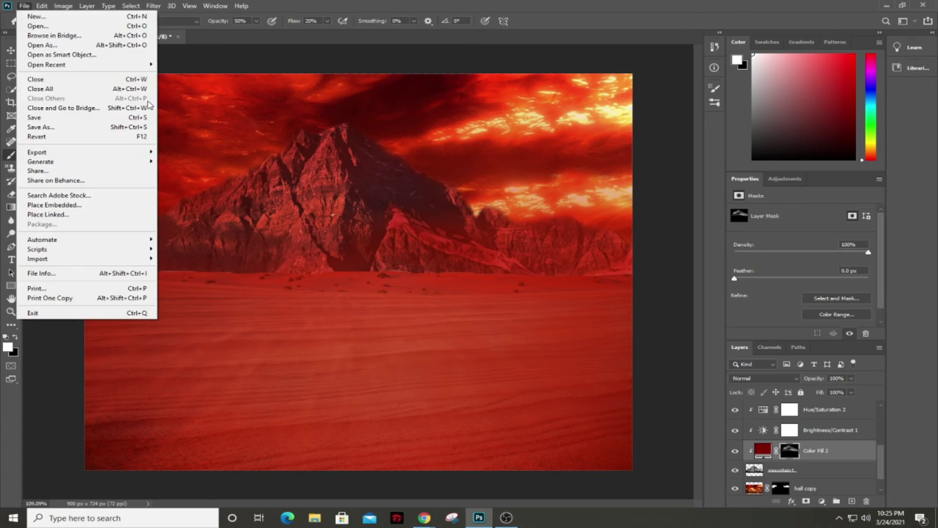
click(880, 449)
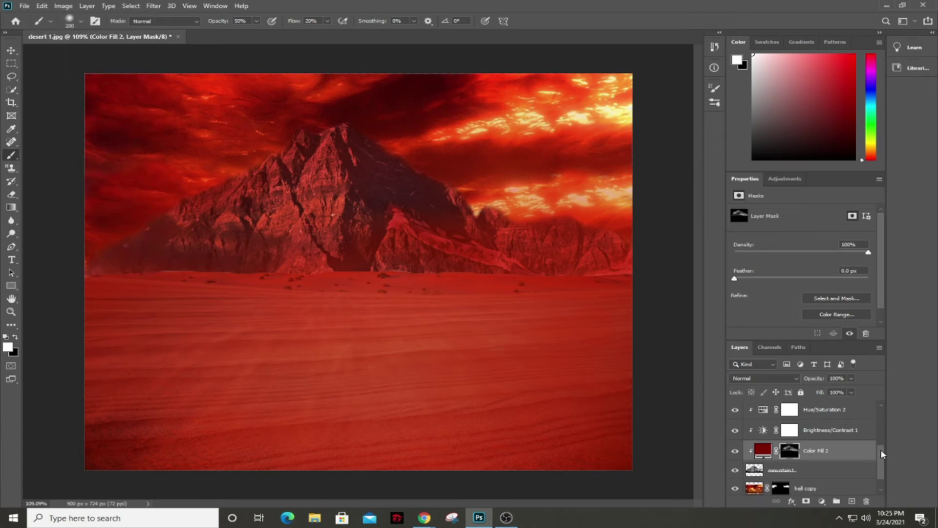
scroll(881, 415, up, 5)
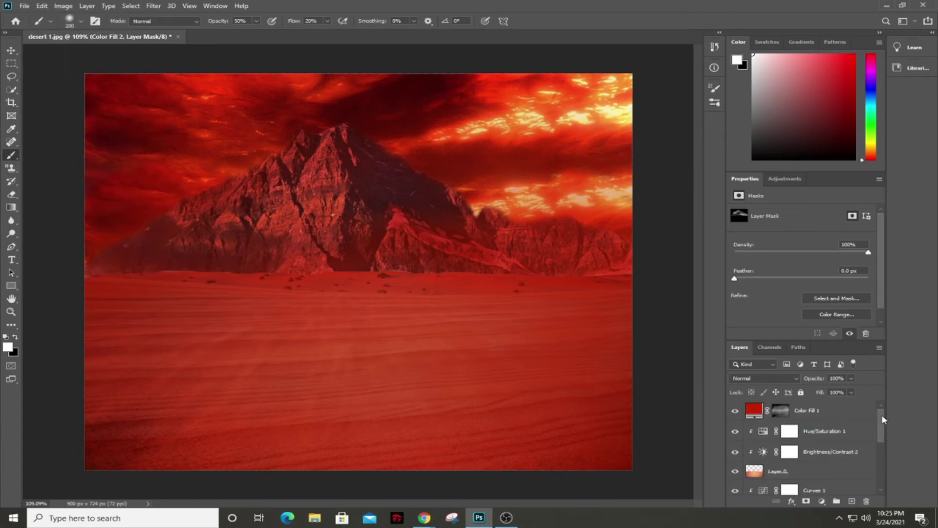
click(827, 416)
click(24, 5)
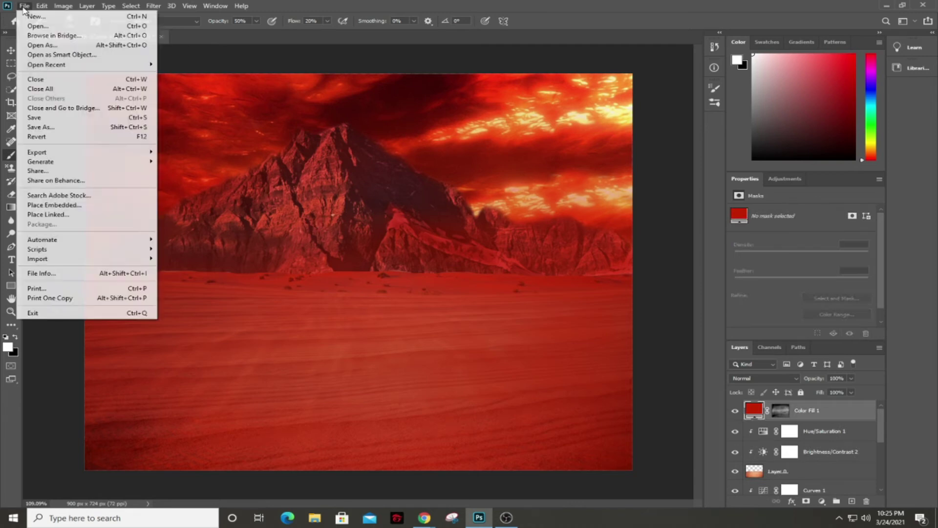
click(54, 207)
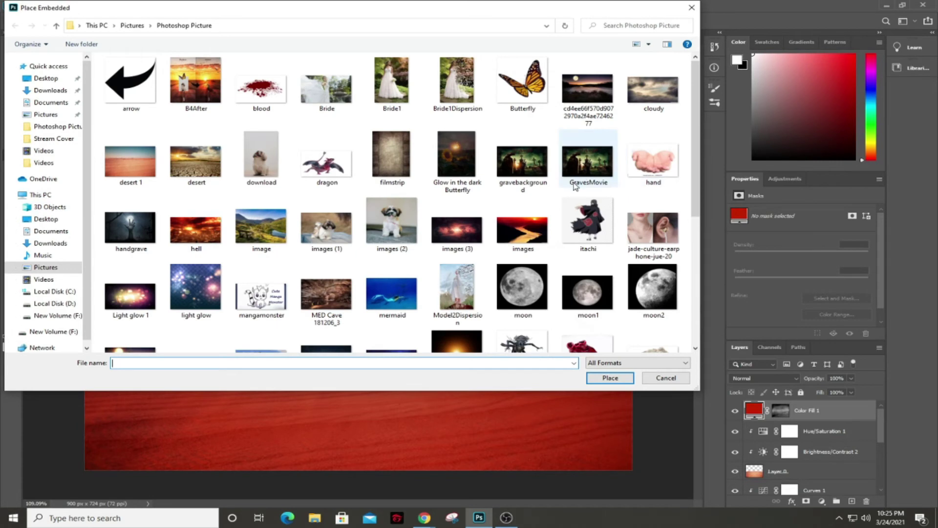
double_click(328, 164)
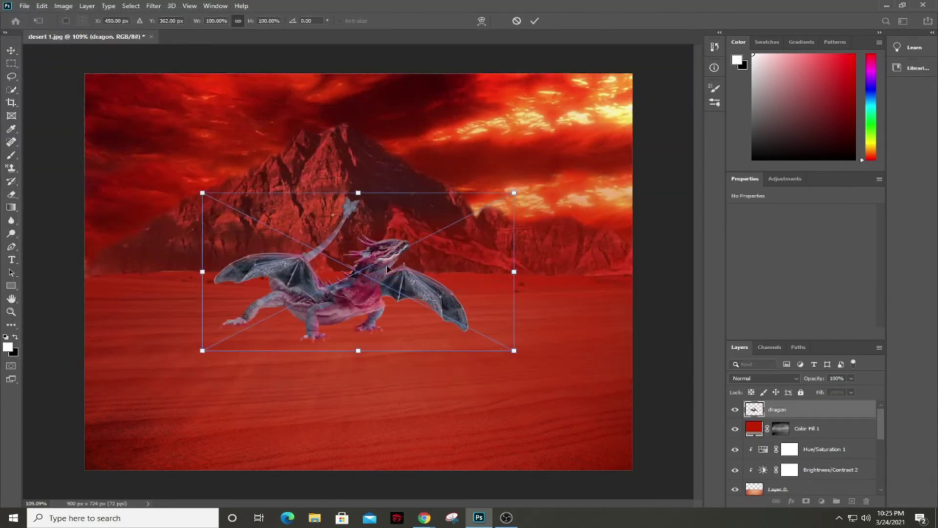
Scale the placed dragon to about 112.7% and position its centre at about X 450 px, Y 359 px.
drag(202, 192, 115, 149)
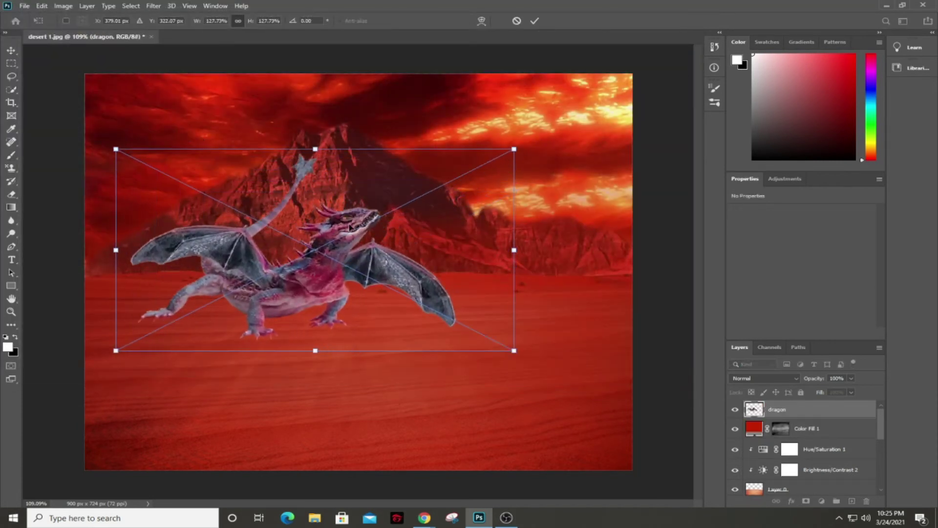
drag(514, 351, 567, 377)
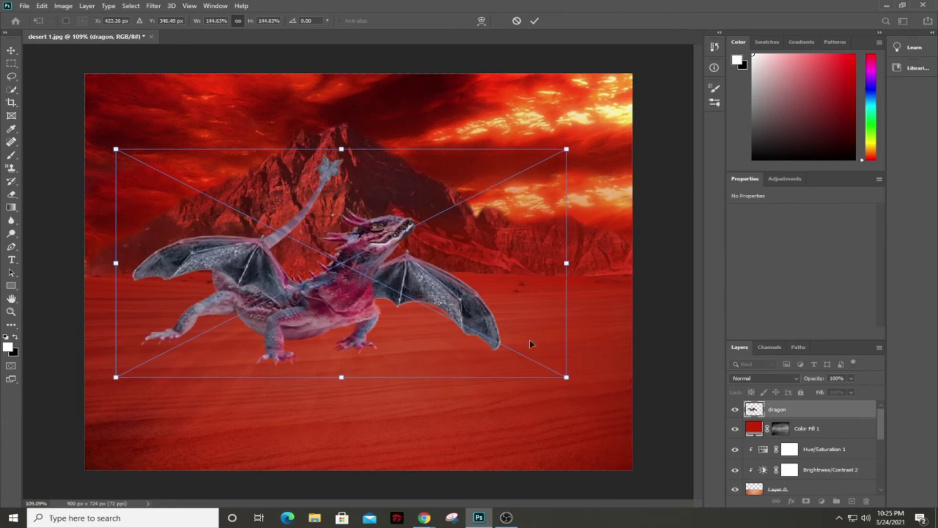
drag(566, 145, 468, 198)
mouse_move(399, 294)
mouse_down()
mouse_move(436, 268)
mouse_move(457, 275)
mouse_up()
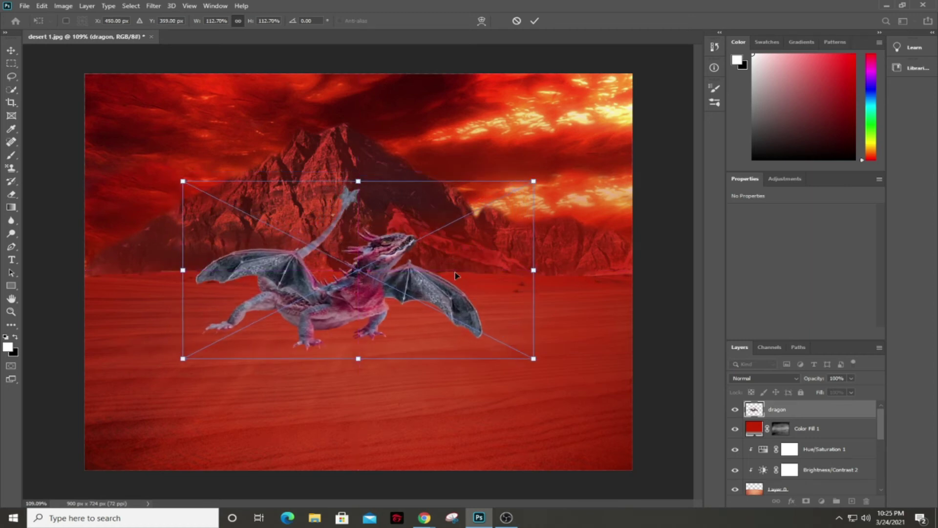
key(Return)
Rasterize the dragon smart object into a regular pixel layer.
key(b)
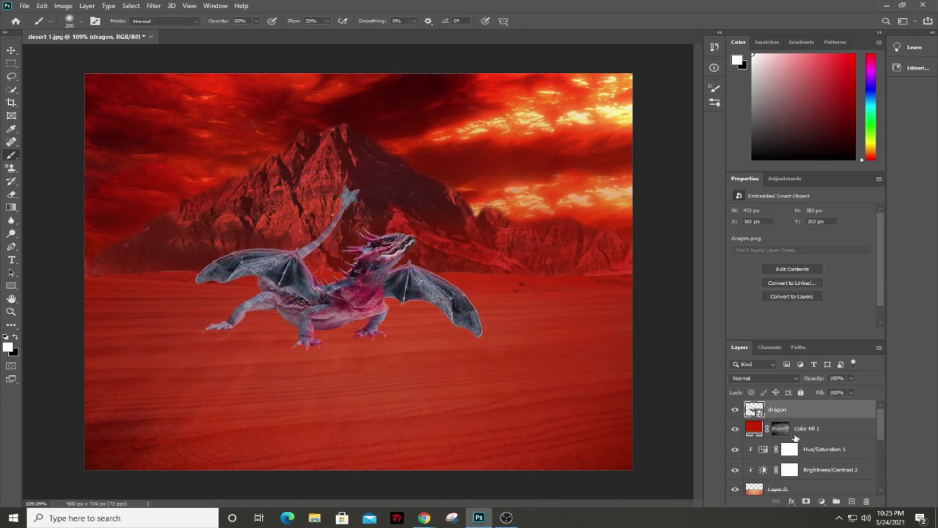
right_click(762, 414)
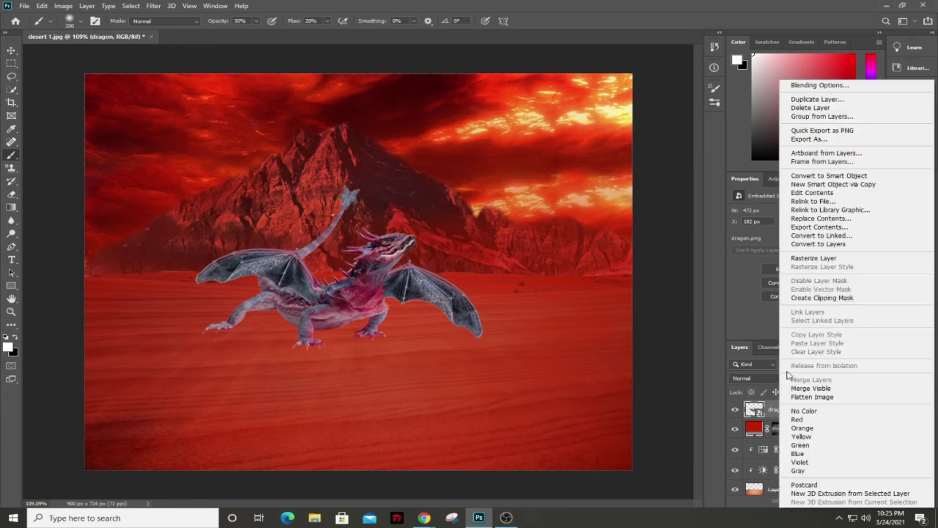
click(808, 261)
Add a Hue/Saturation adjustment clipped to the dragon with hue +36, saturation +32 and lightness -57.
click(822, 501)
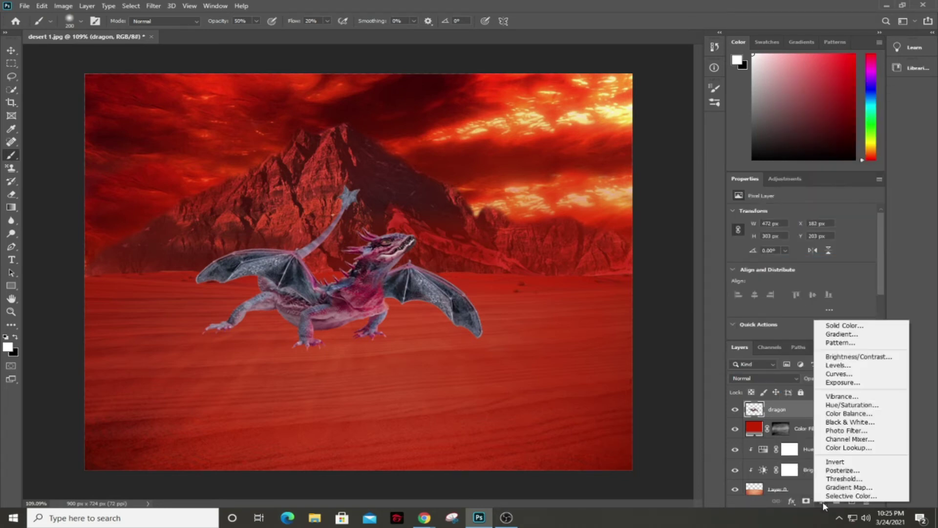
click(851, 405)
drag(801, 270, 820, 270)
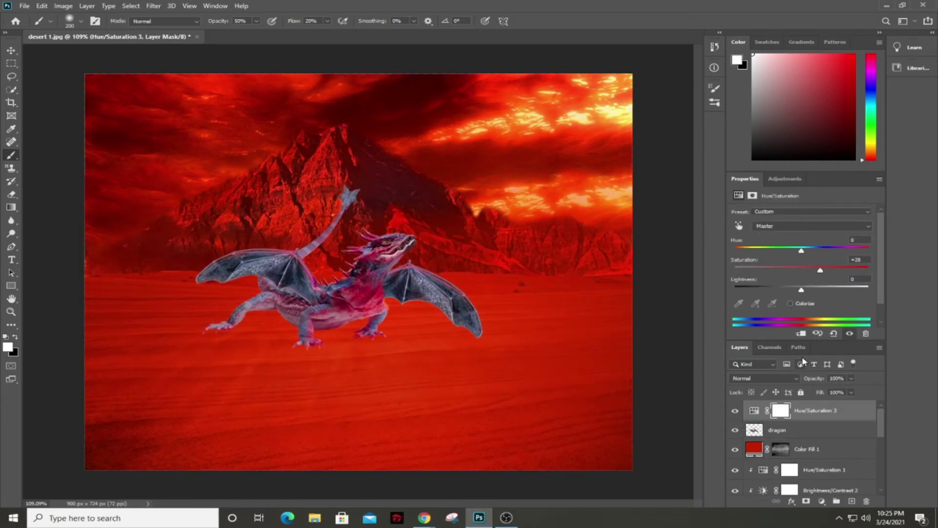
click(801, 335)
drag(802, 290, 766, 290)
mouse_move(802, 250)
mouse_down()
mouse_move(827, 252)
mouse_move(815, 252)
mouse_up()
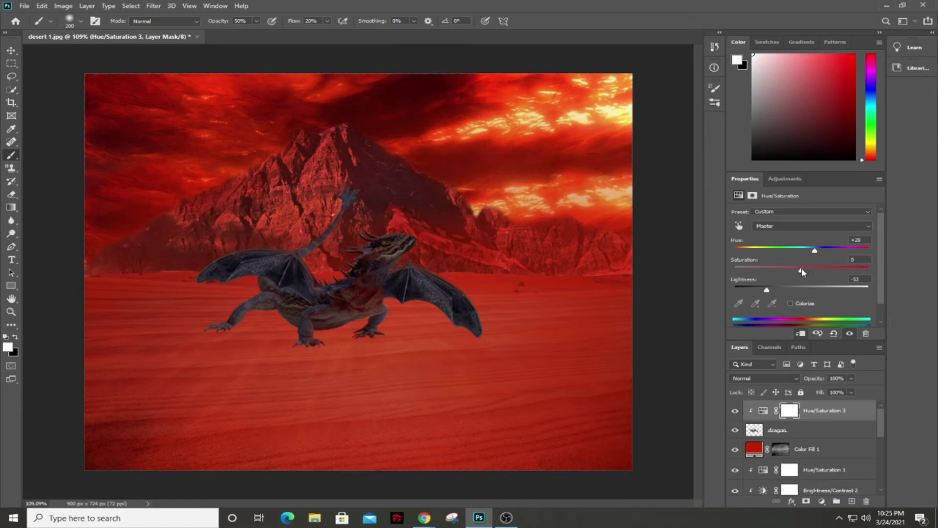
drag(802, 269, 823, 275)
drag(762, 290, 764, 291)
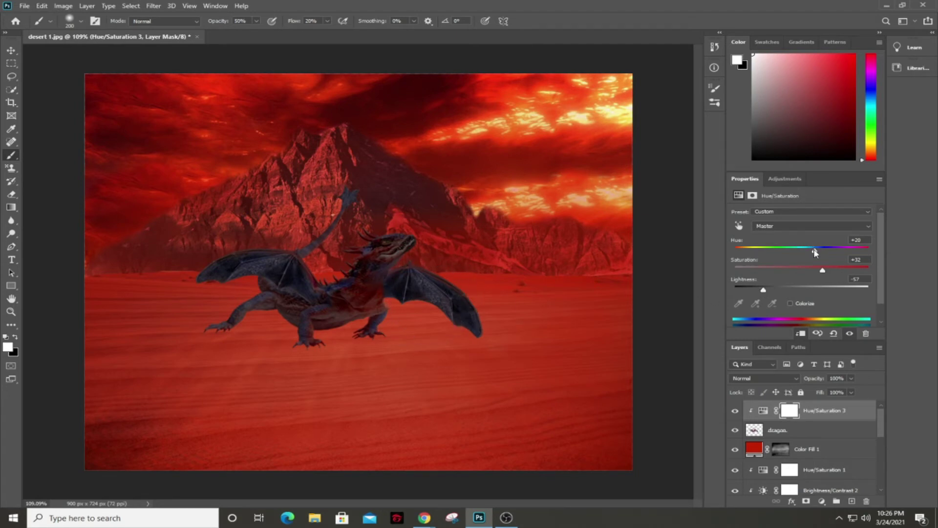
drag(814, 252, 824, 252)
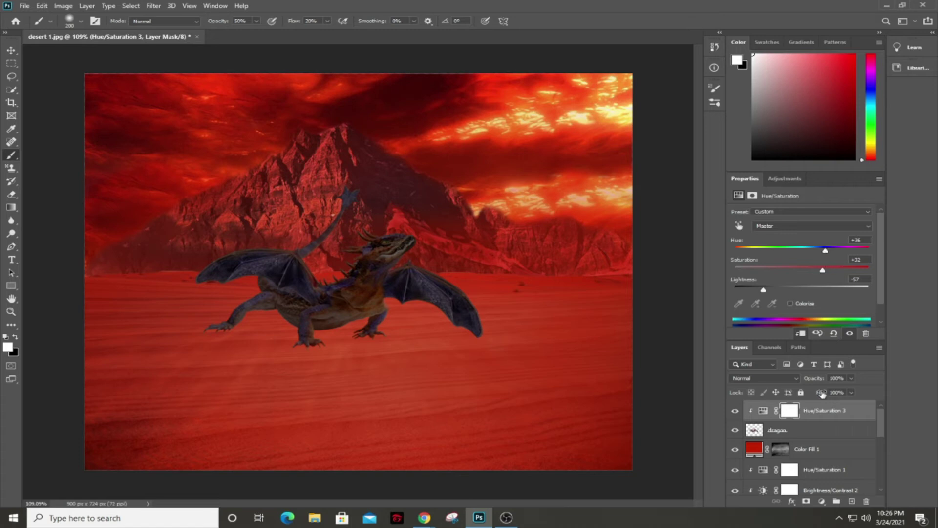
Add an Exposure adjustment clipped to the dragon with the exposure raised to +1.00.
click(824, 503)
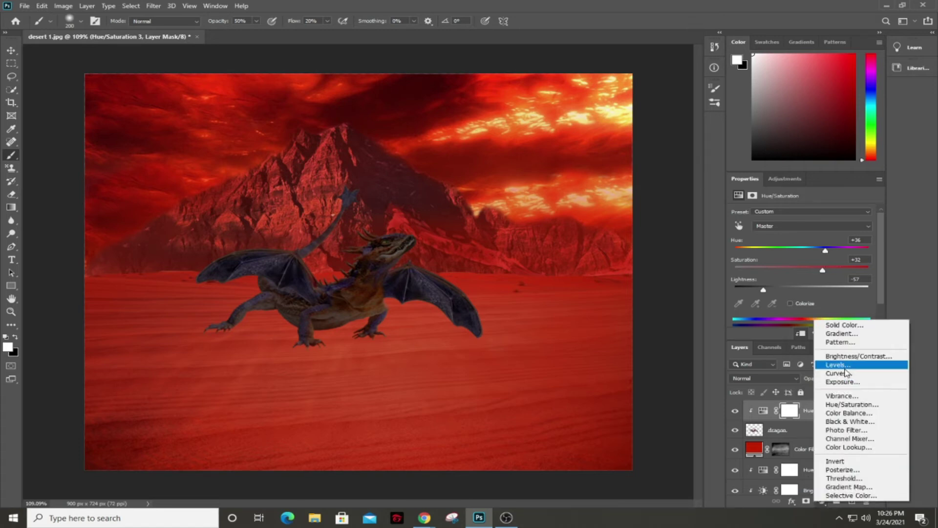
click(851, 384)
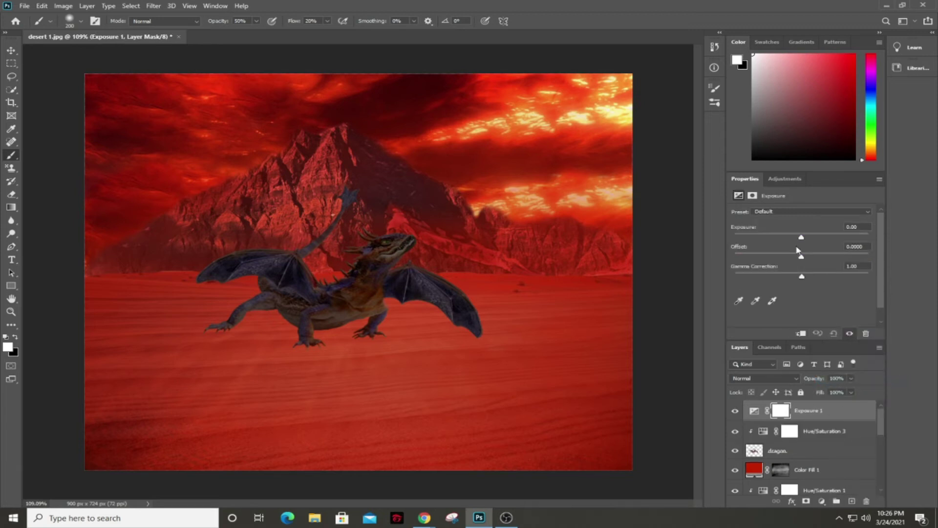
drag(801, 239, 802, 259)
click(800, 334)
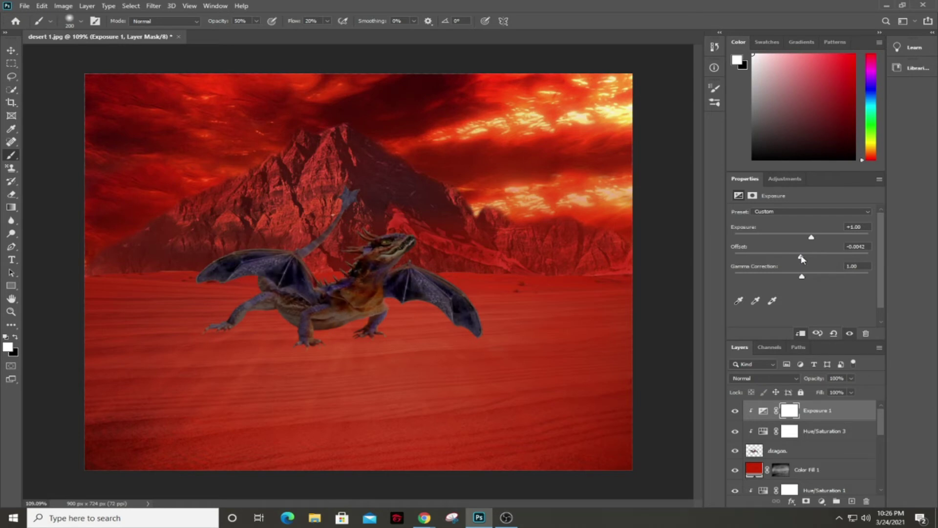
Set the dragon's Exposure adjustment to an offset of 0.0000 and a gamma correction of 0.85.
click(871, 249)
text(1)
key(Return)
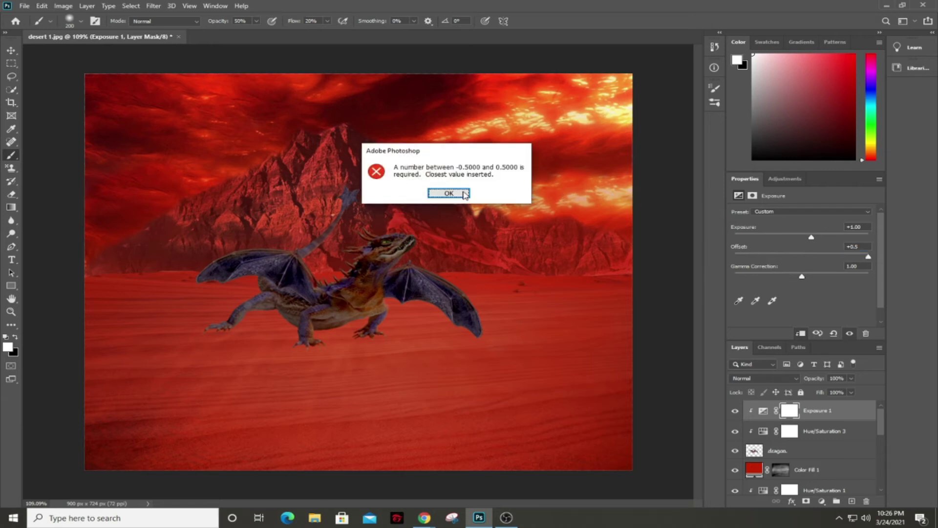
click(447, 193)
click(825, 255)
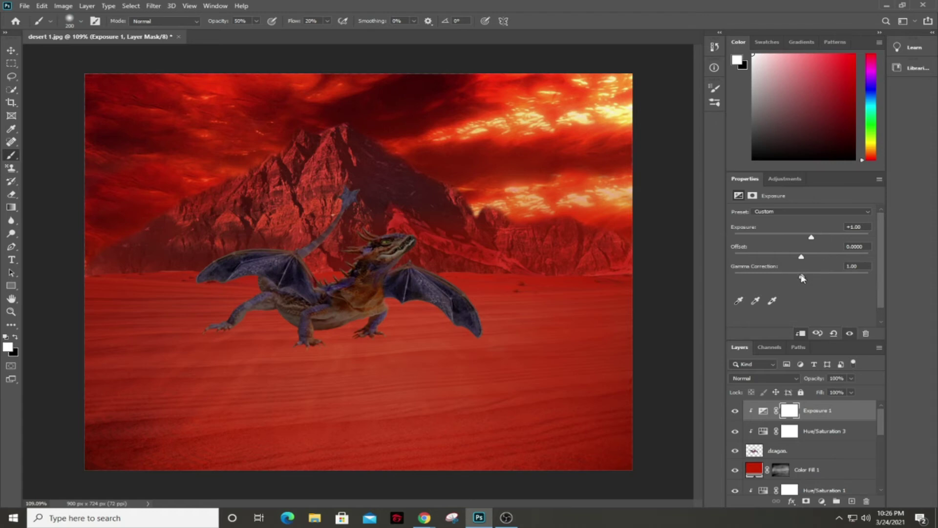
drag(801, 278, 804, 278)
drag(804, 275, 805, 275)
drag(806, 277, 810, 278)
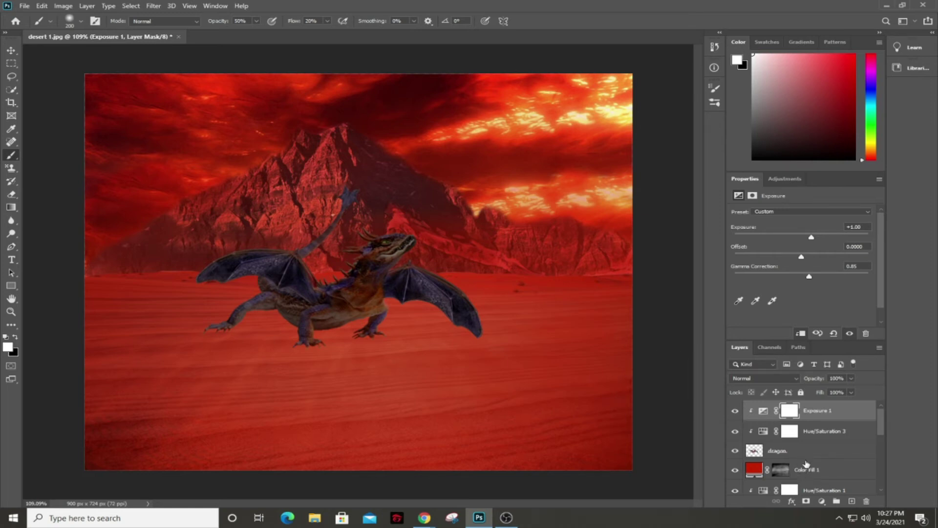
scroll(806, 462, down, 1)
click(836, 501)
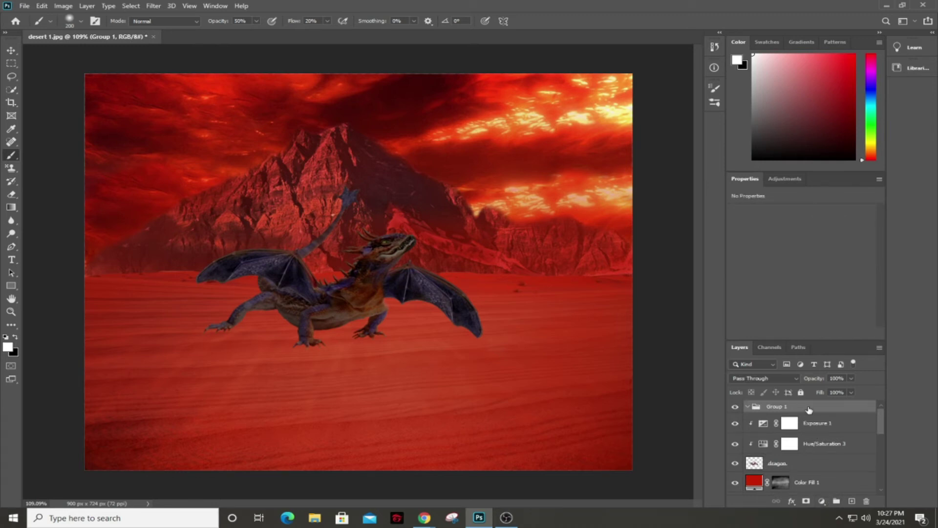
key(ctrl+z)
Add a Curves adjustment clipped to the dragon, raising the upper part of the Red channel curve.
click(822, 500)
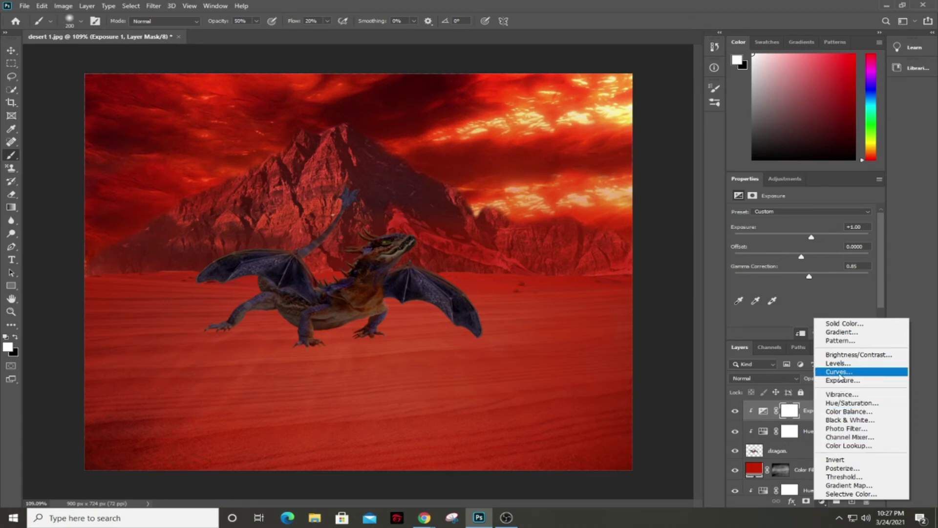
click(840, 372)
click(829, 224)
click(818, 239)
drag(833, 262, 835, 252)
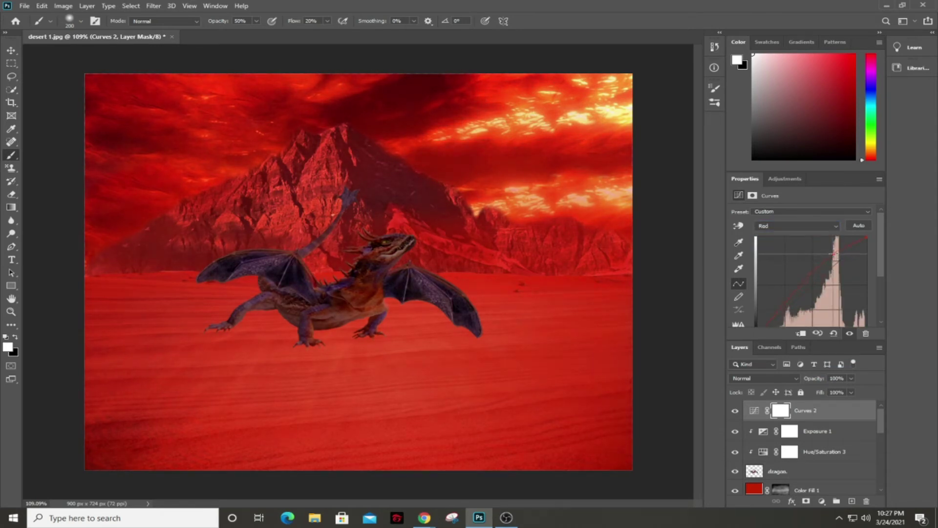
click(800, 333)
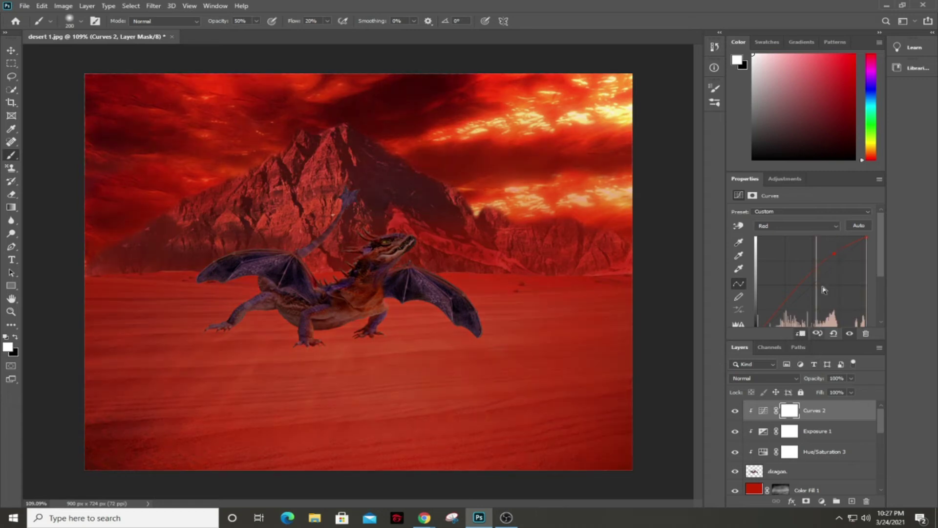
Steepen the Red channel curve of the dragon's clipped Curves adjustment, raising its highlights to maximum and shaping the midtones with extra points.
drag(833, 253, 830, 242)
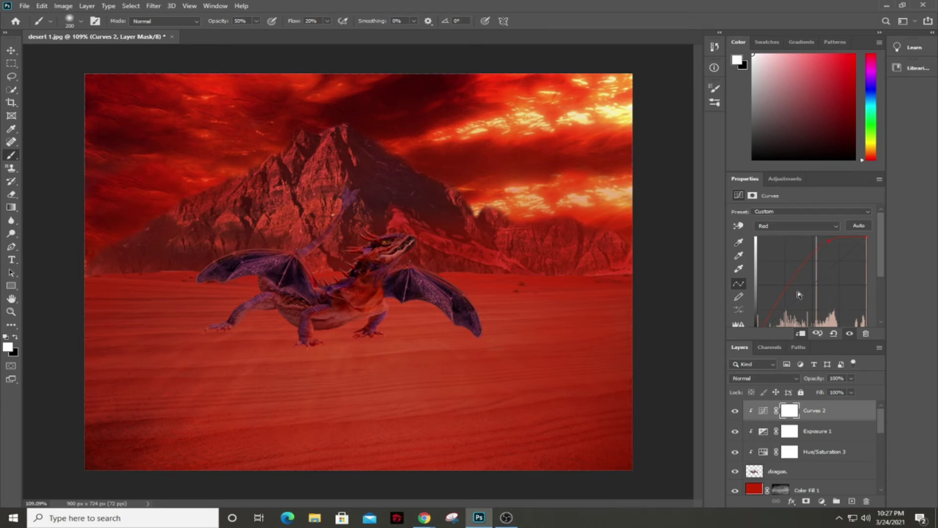
drag(780, 299, 764, 316)
mouse_move(796, 256)
mouse_down()
mouse_move(789, 283)
mouse_move(801, 265)
mouse_up()
click(815, 254)
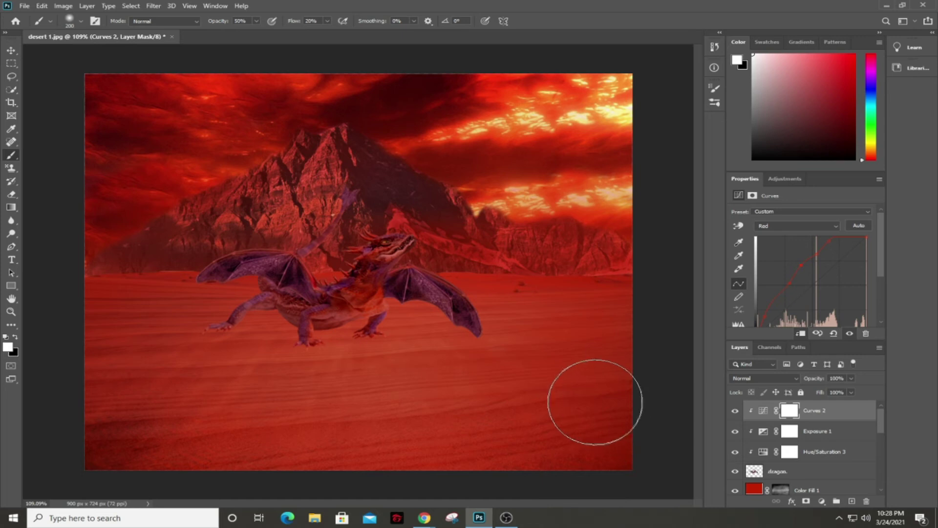
Switch to Chrome and search Google Images for "bone animal".
click(424, 518)
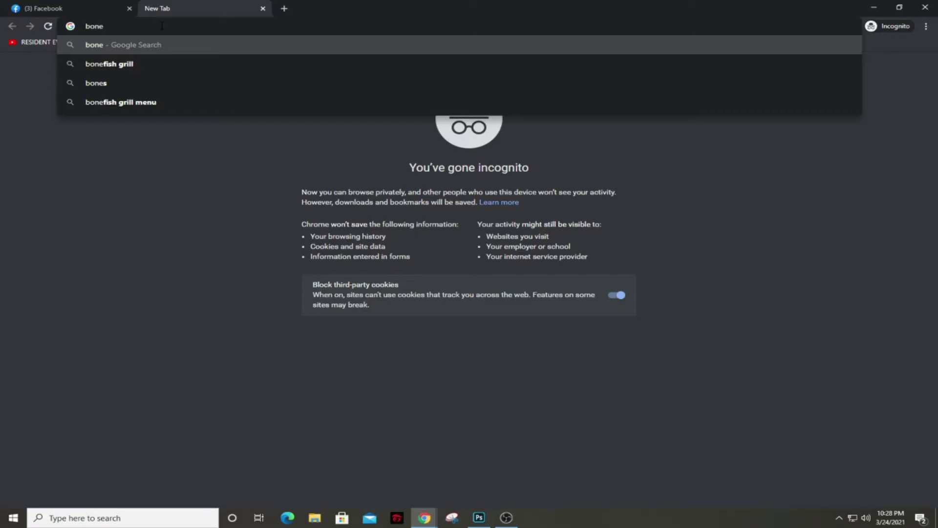
text(animal)
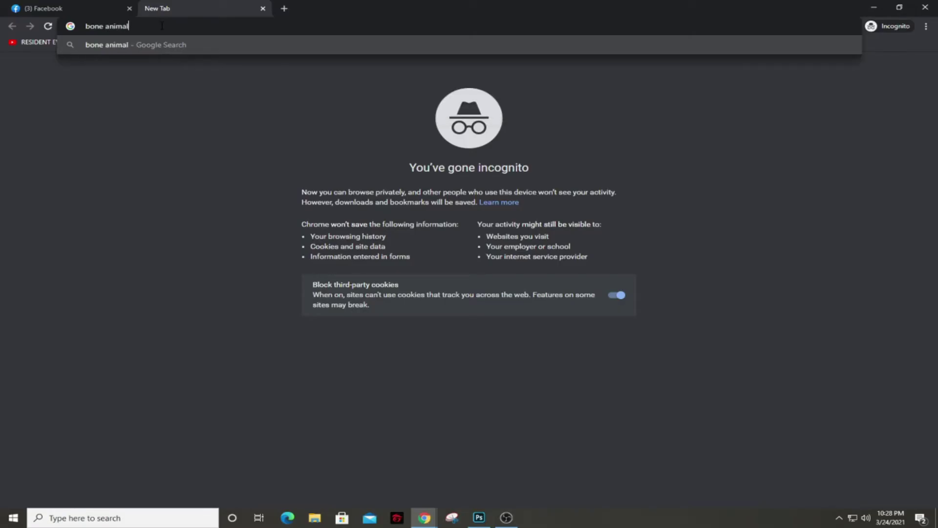
key(Return)
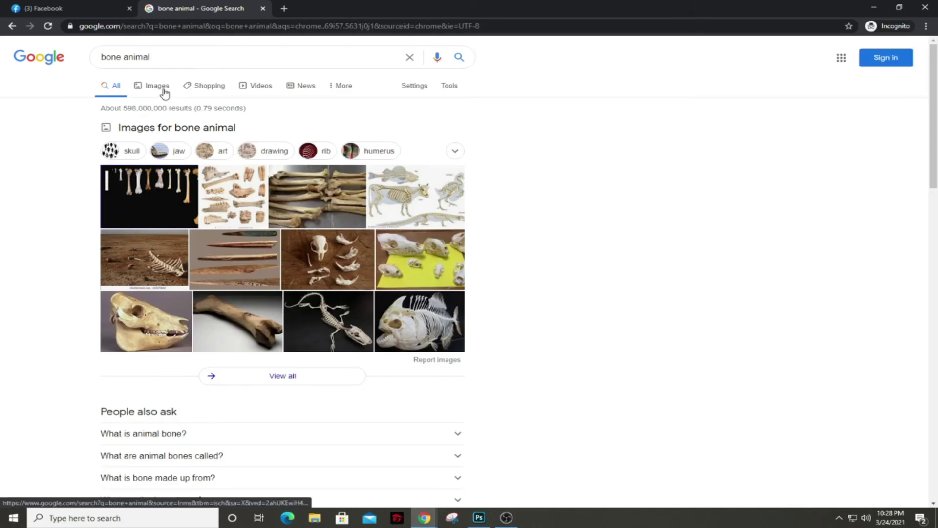
click(162, 90)
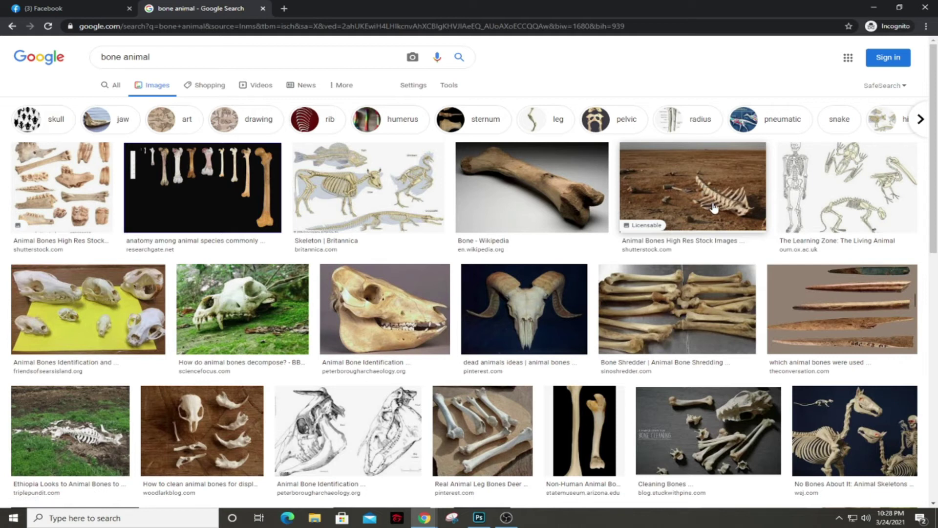
Refine the image search to "bone animal transparent".
click(218, 56)
text(transparent)
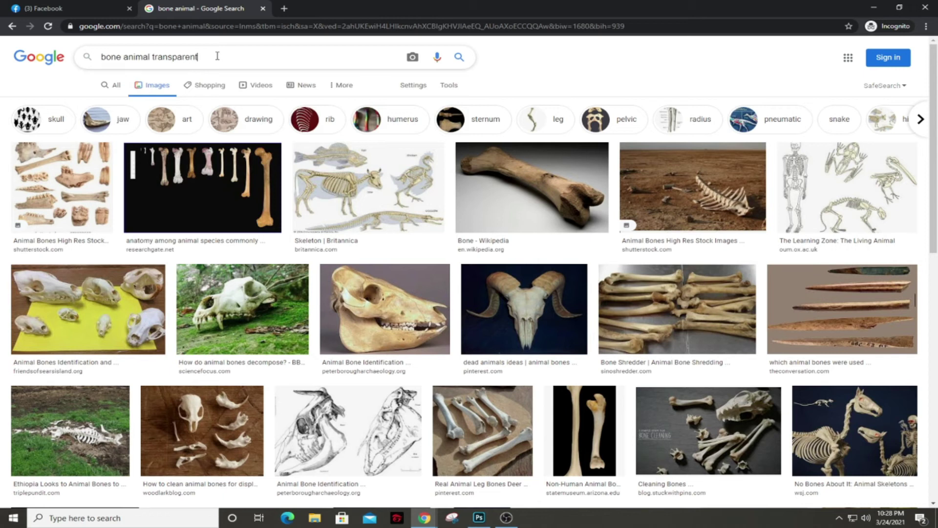
key(Return)
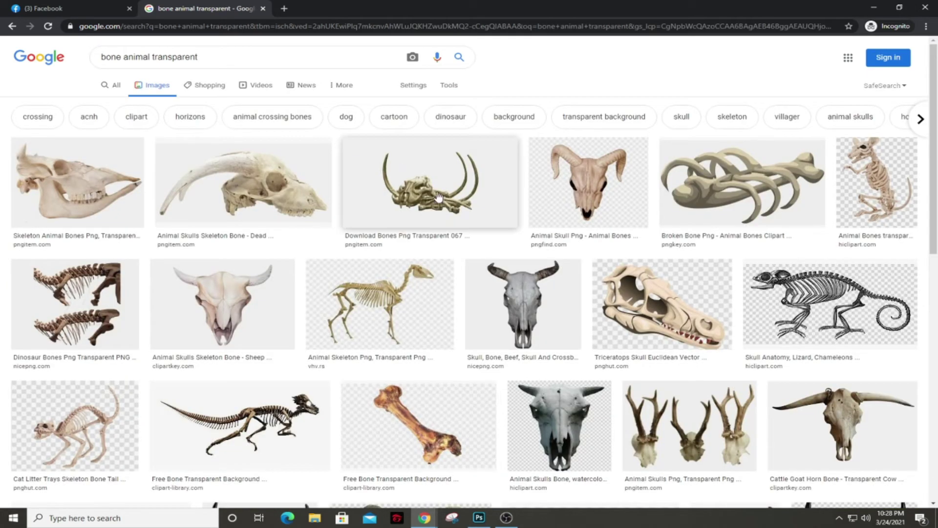
Browse the transparent animal bone image results for a skeleton suited to the desert scene.
scroll(592, 260, down, 6)
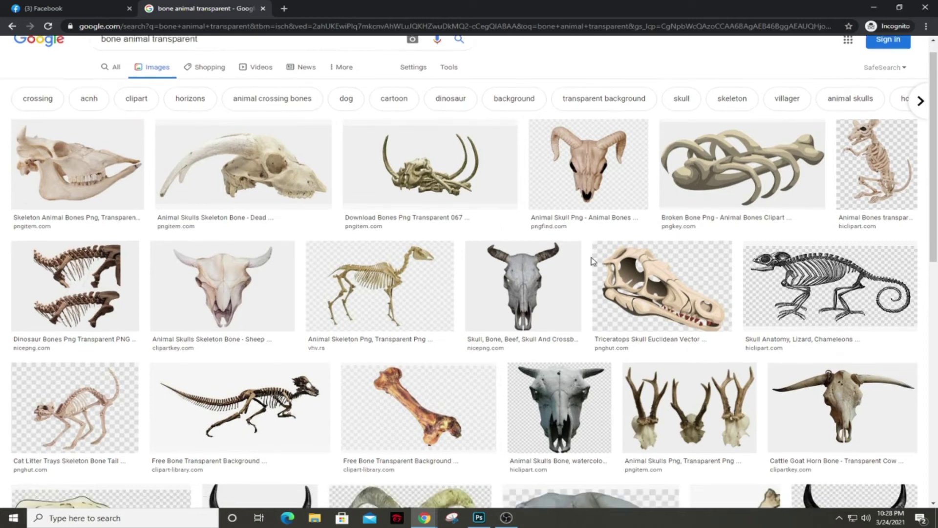
scroll(491, 287, down, 5)
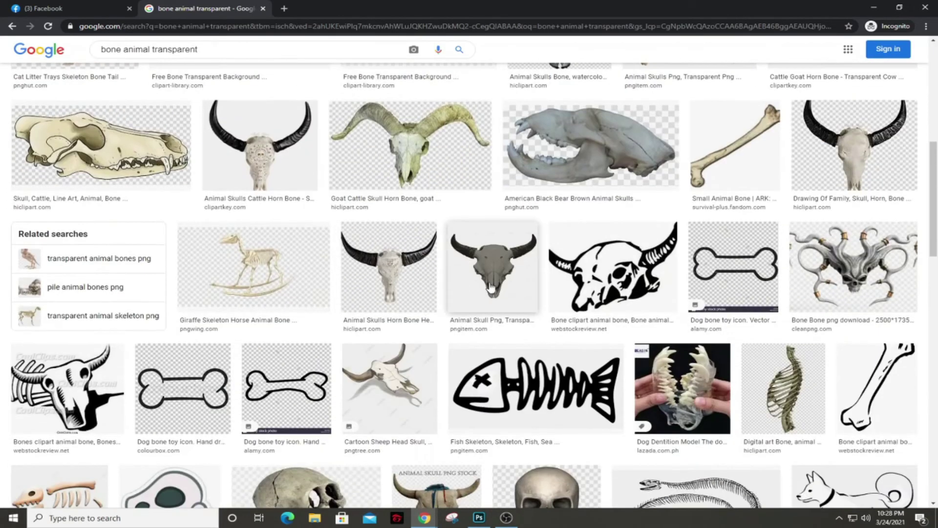
scroll(495, 284, down, 8)
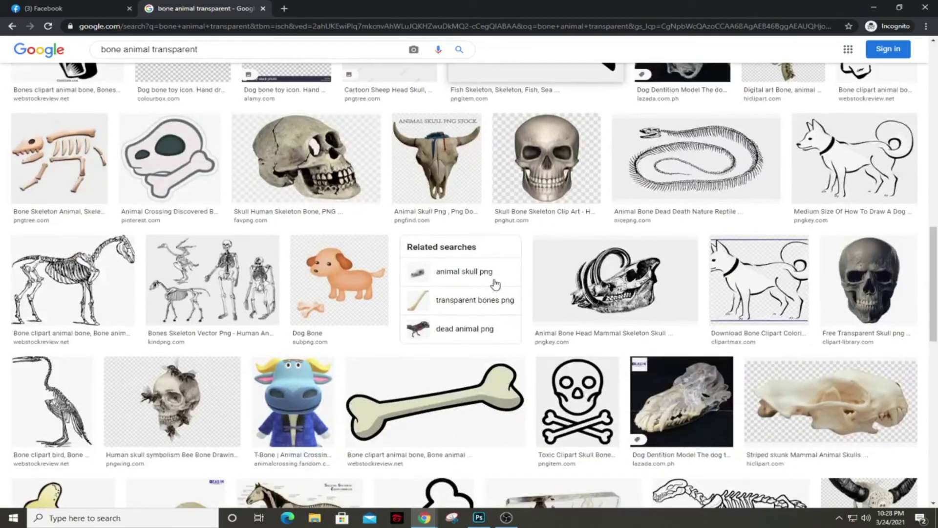
scroll(495, 284, down, 10)
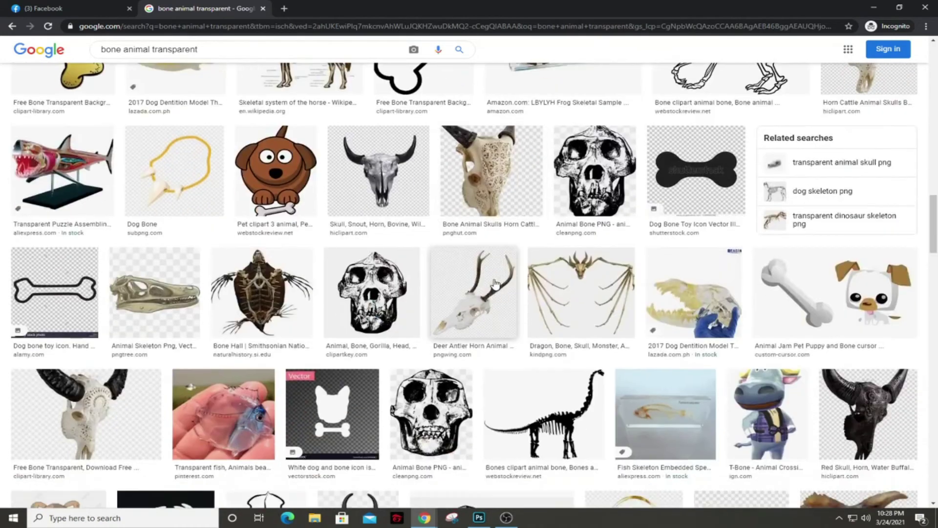
scroll(495, 283, down, 1)
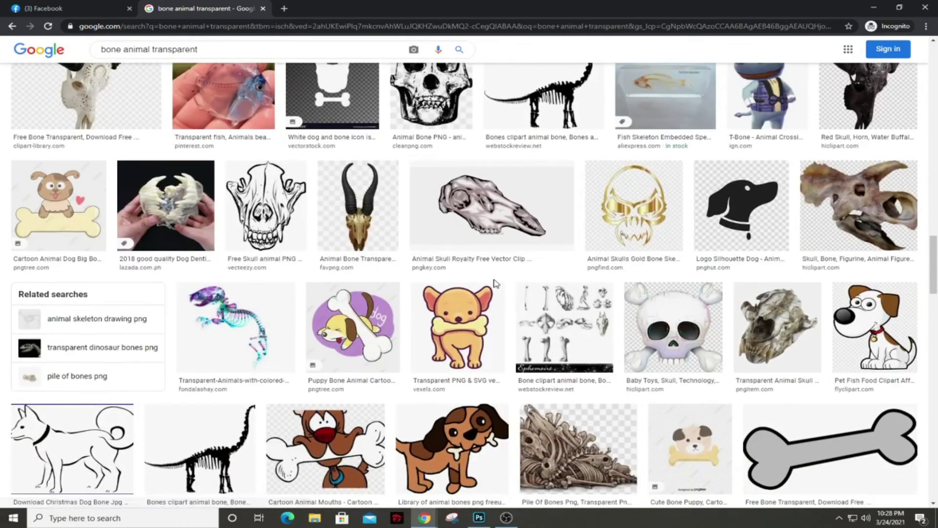
scroll(499, 283, down, 5)
scroll(499, 283, down, 7)
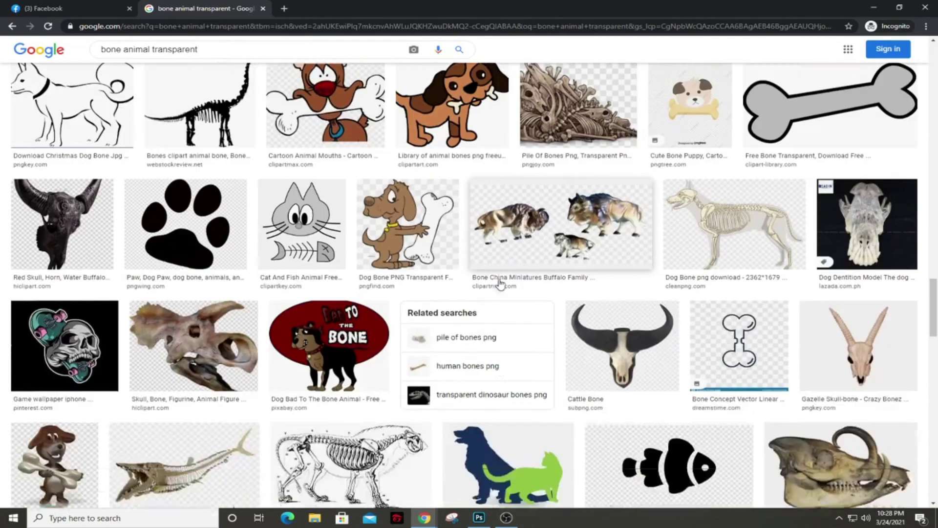
scroll(501, 283, down, 5)
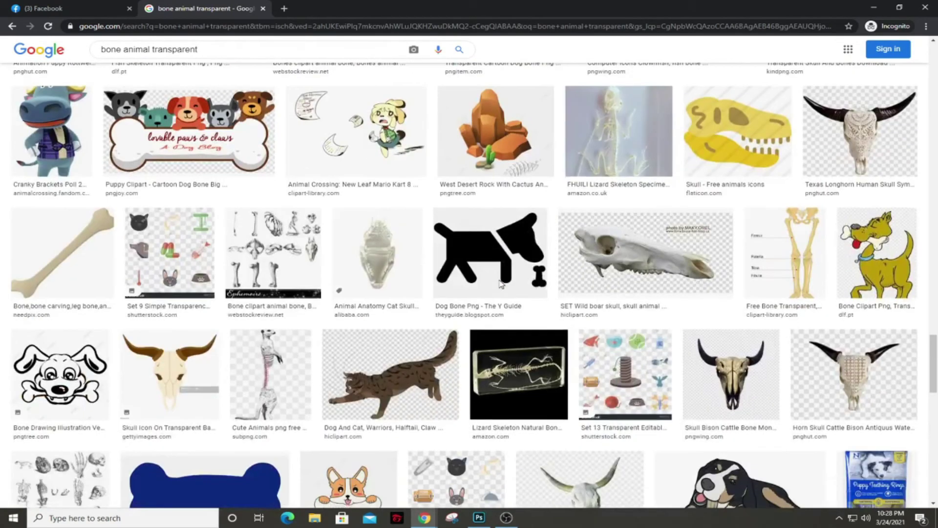
scroll(501, 284, up, 7)
scroll(501, 283, down, 6)
scroll(501, 283, down, 12)
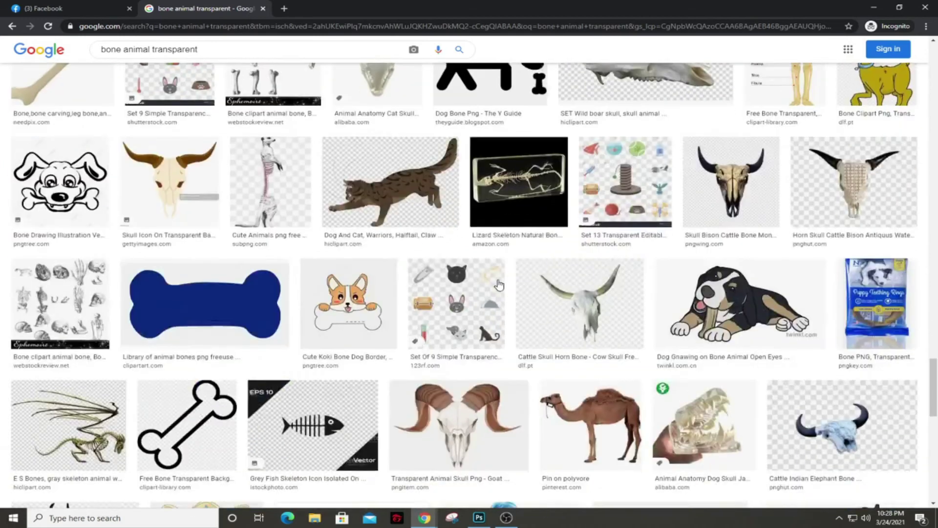
scroll(499, 284, down, 10)
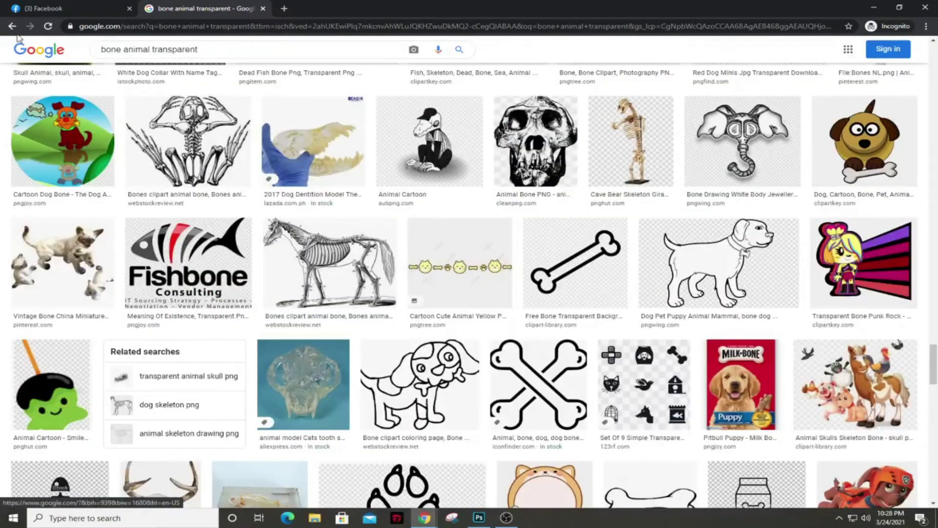
Return to the "bone animal" image results and copy the Dreamstime "Bones in the Desert" photo from the related images.
click(12, 26)
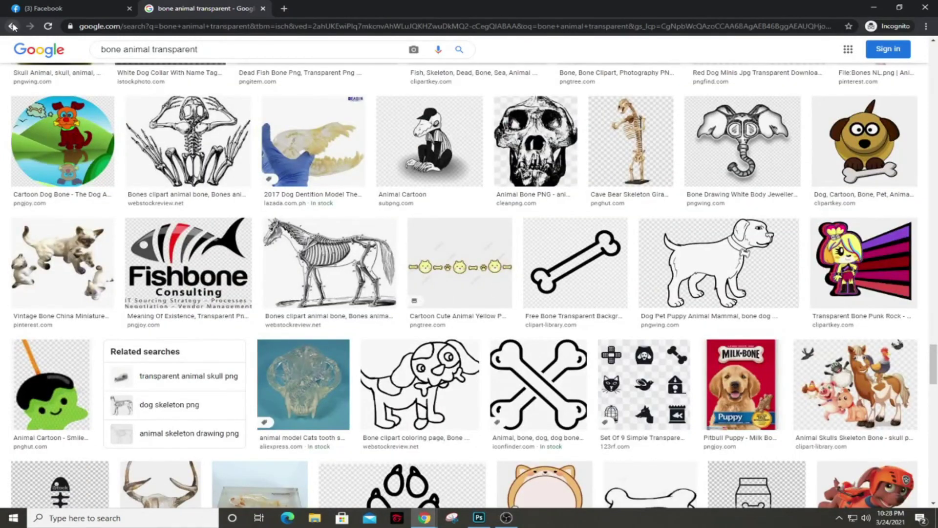
click(718, 215)
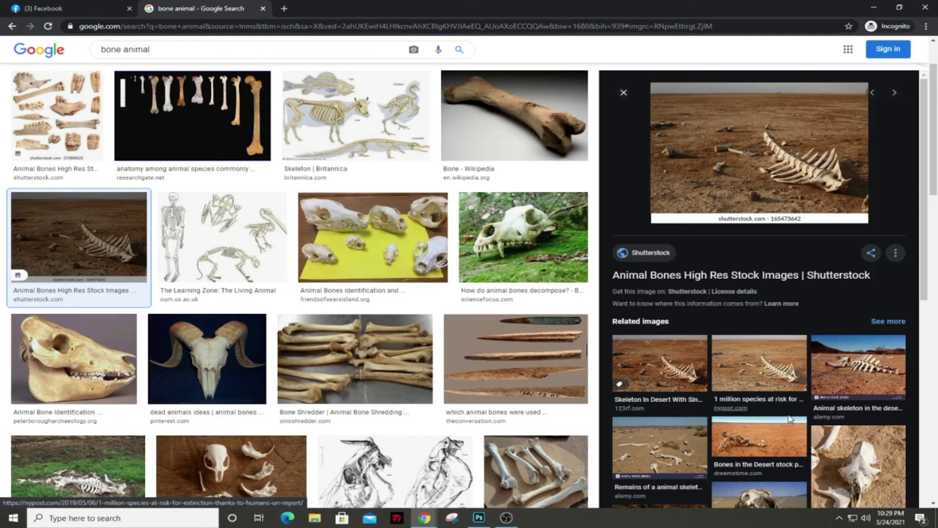
click(753, 440)
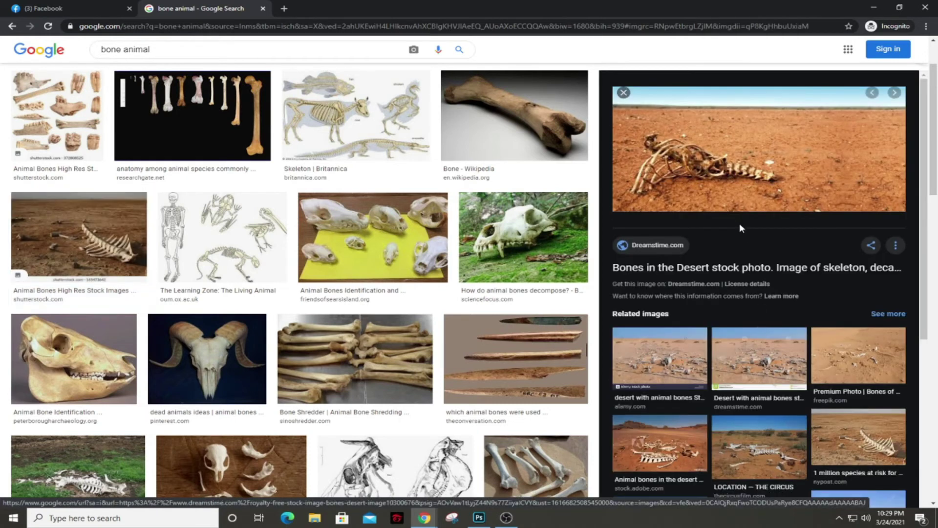
right_click(740, 171)
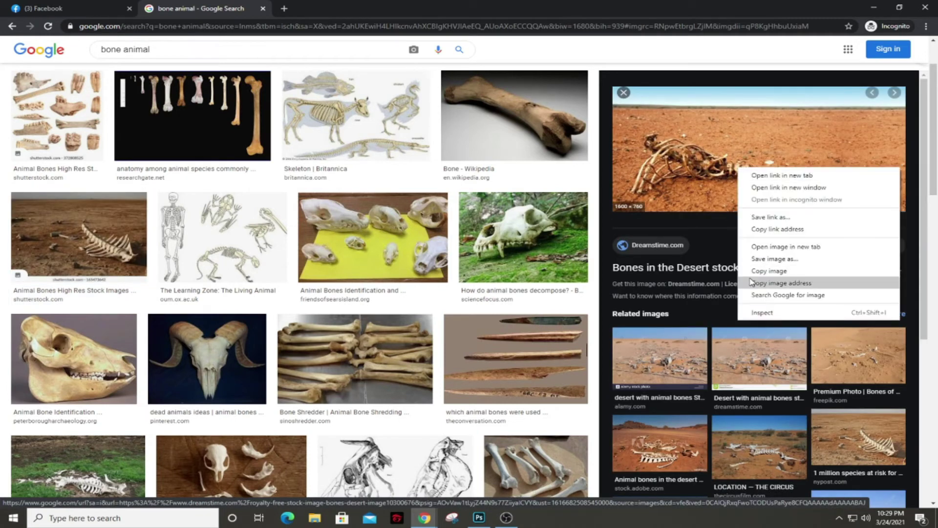
click(764, 259)
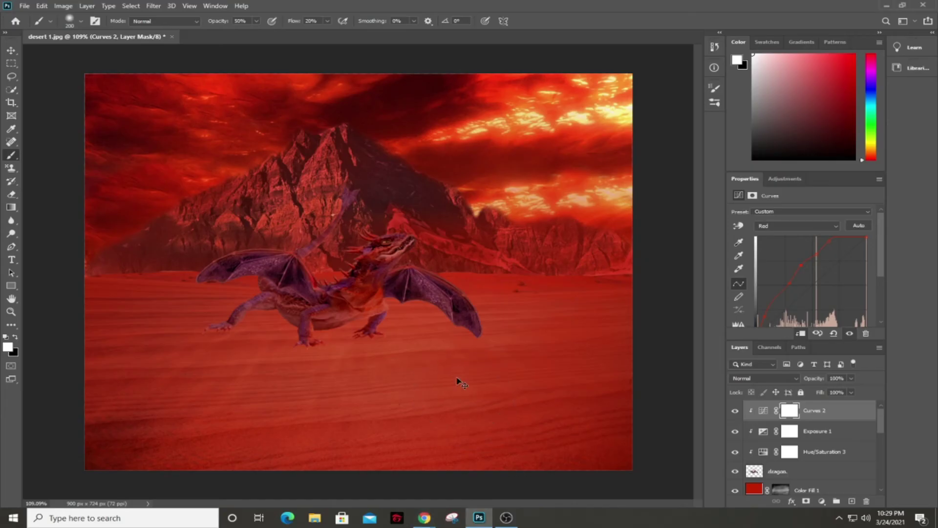
Switch to Photoshop, paste the desert bones photo as a new layer and scale it to about 50% over the middle of the composite.
key(ctrl+v)
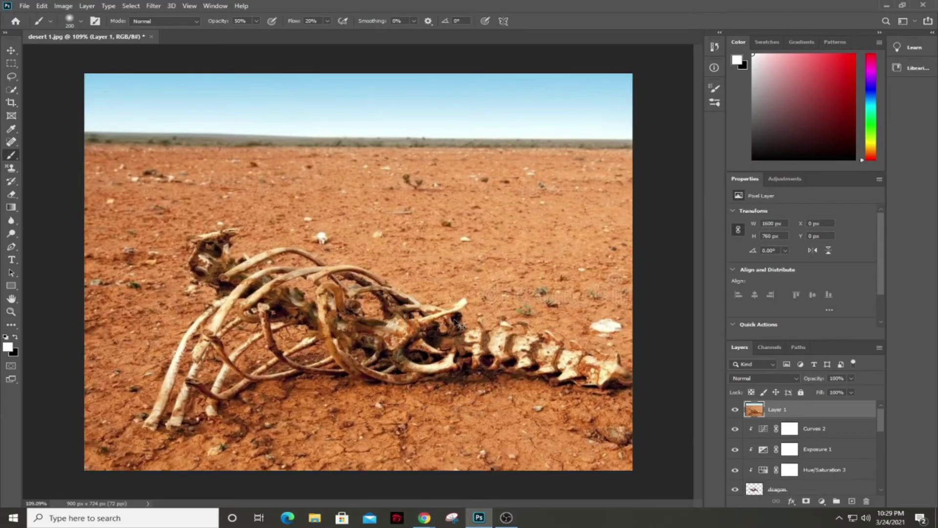
key(ctrl+t)
drag(85, 75, 496, 247)
drag(539, 344, 153, 245)
drag(664, 158, 599, 184)
drag(477, 238, 469, 221)
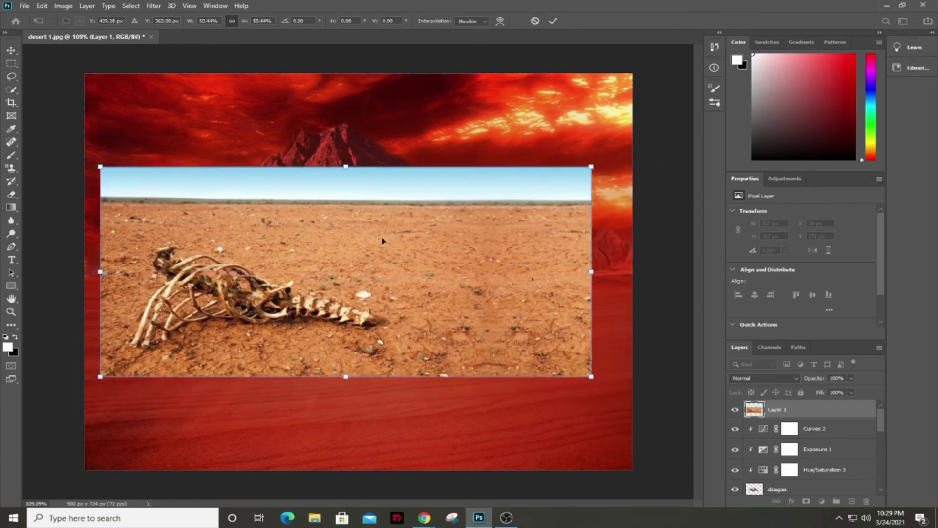
Select the skeleton with Select Subject, then refine the selection using Smart Radius and edge brushing between the ribs, output as a selection.
click(12, 90)
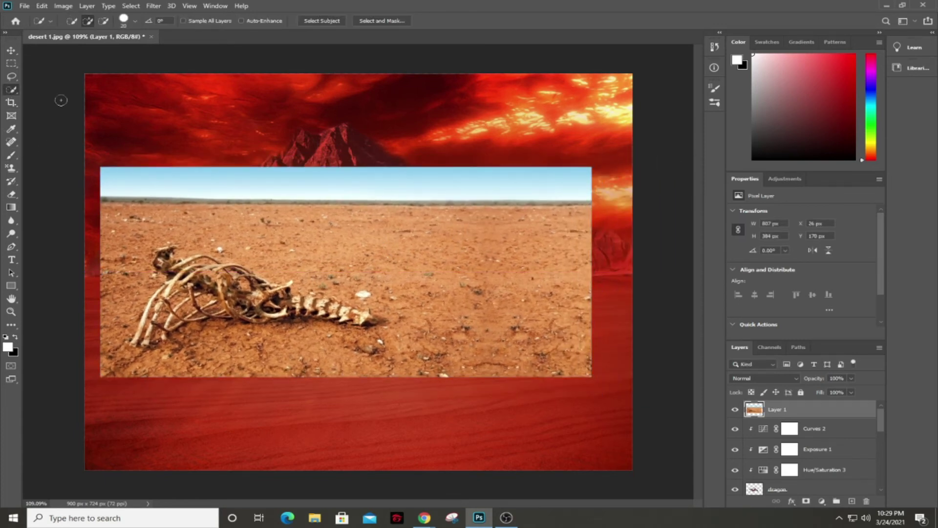
click(322, 20)
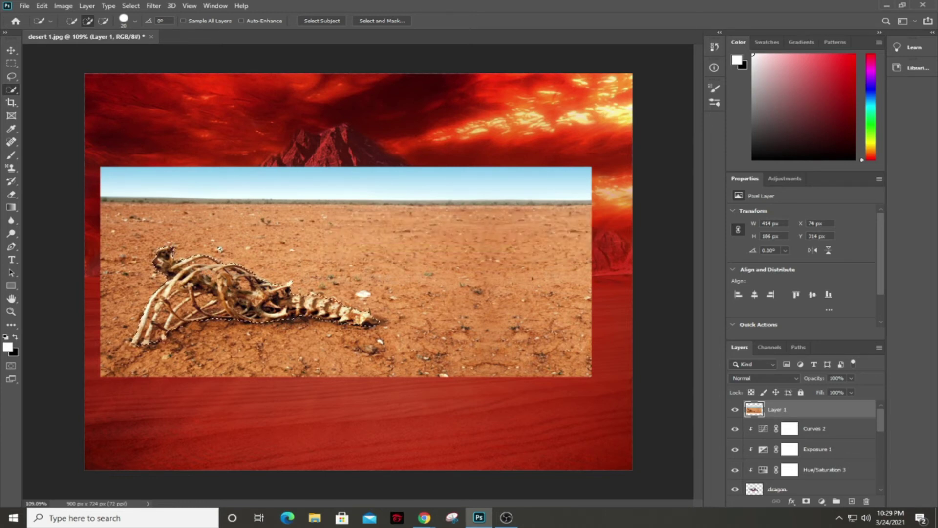
click(390, 21)
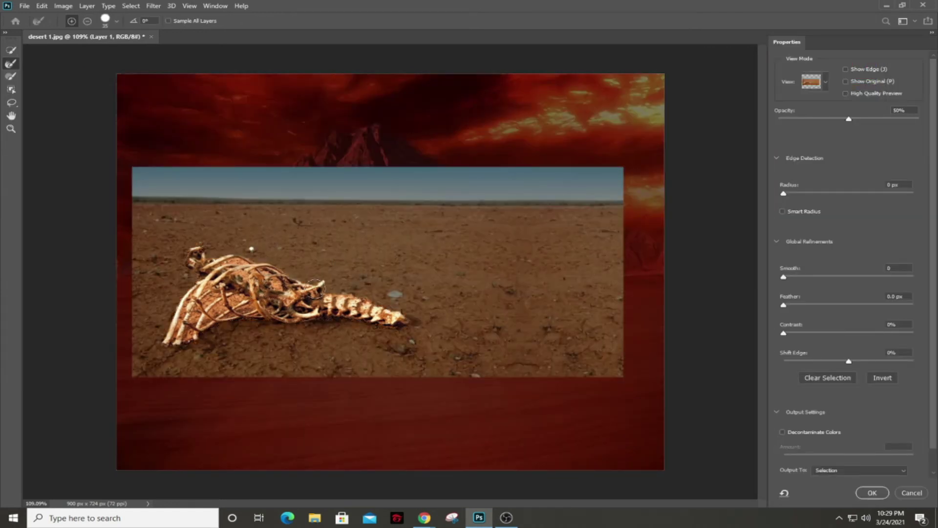
click(782, 212)
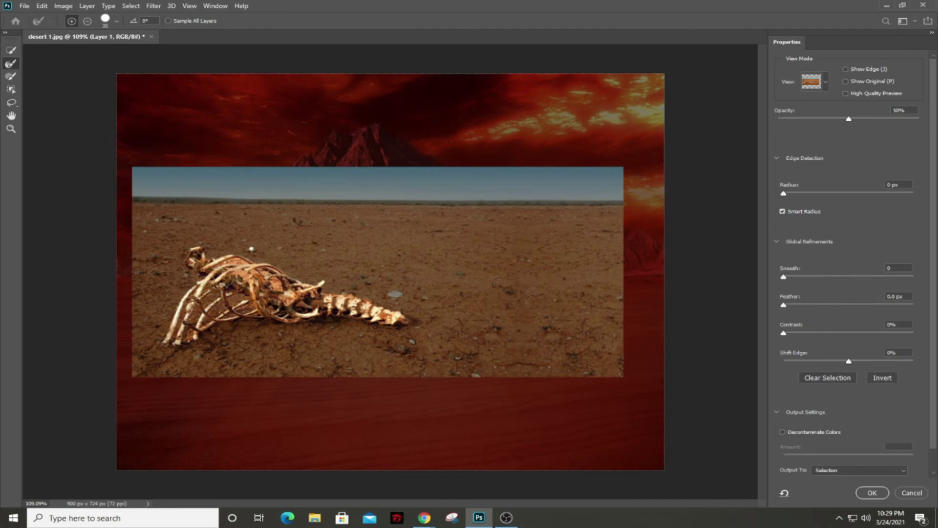
mouse_move(239, 263)
mouse_down()
mouse_move(281, 288)
mouse_move(232, 275)
mouse_up()
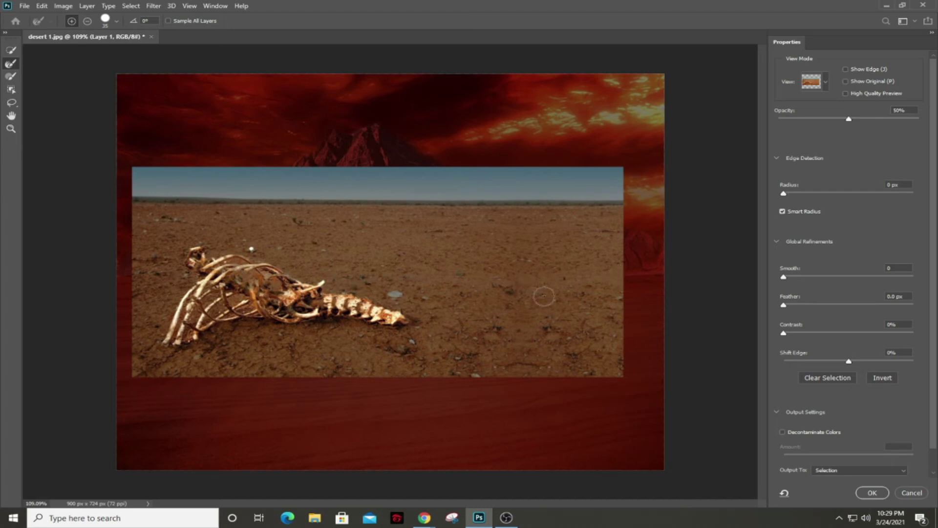
click(872, 494)
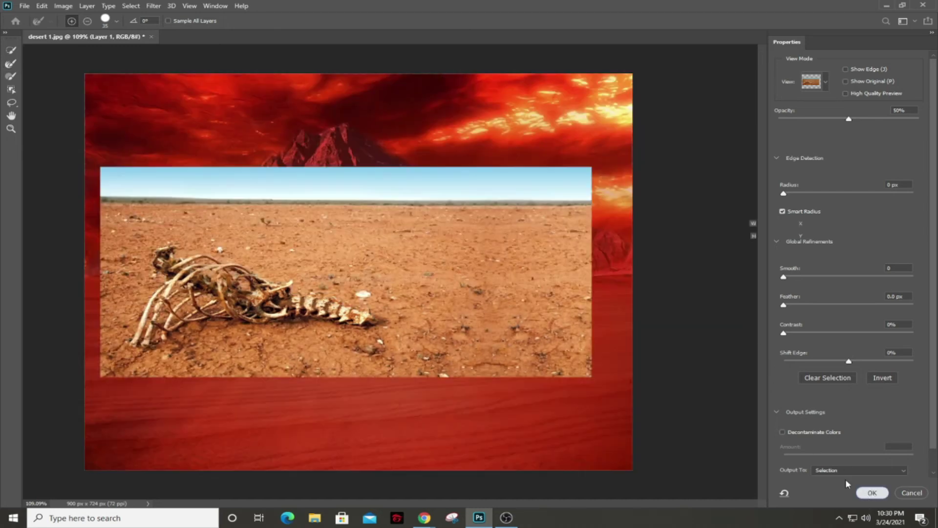
Copy the selected skeleton to its own layer and hide the full desert bones photo.
key(ctrl+j)
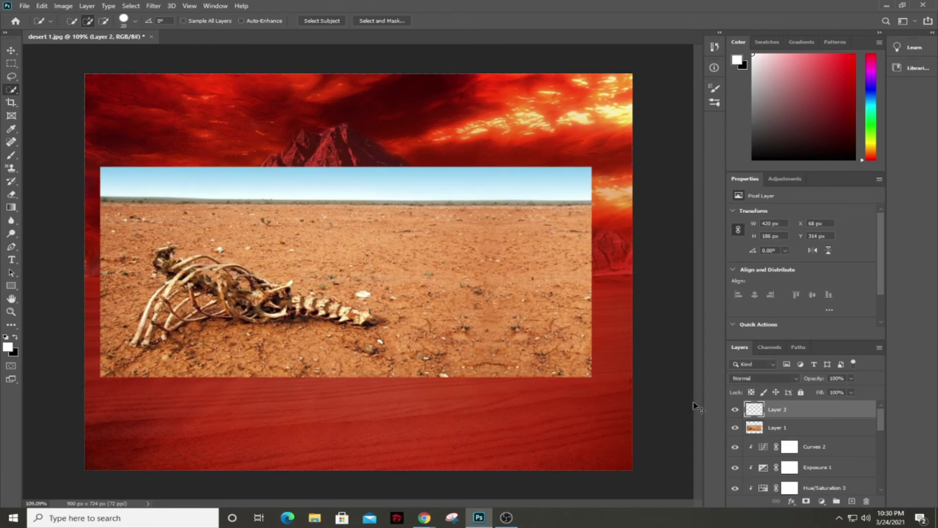
click(735, 428)
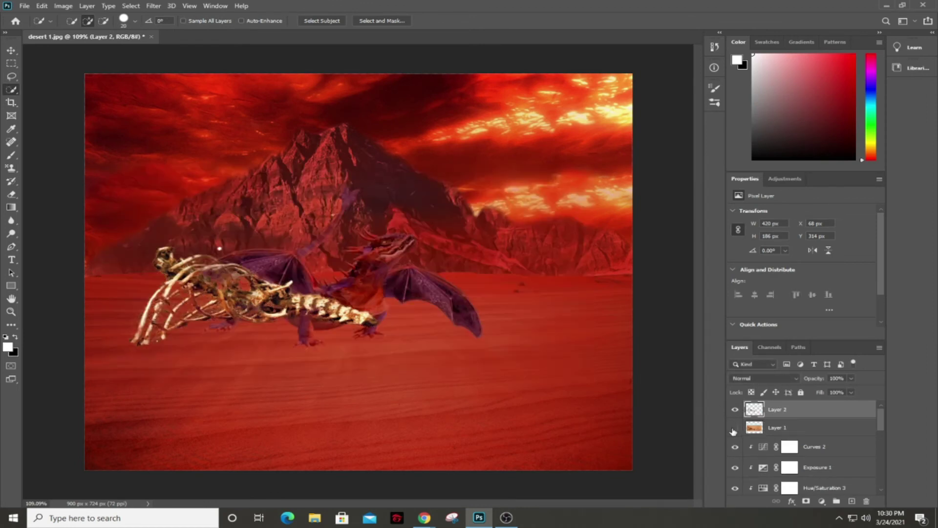
Scale the skeleton cutout to about 85% and place it on the sand in the lower-left foreground, below the dragon.
key(ctrl+t)
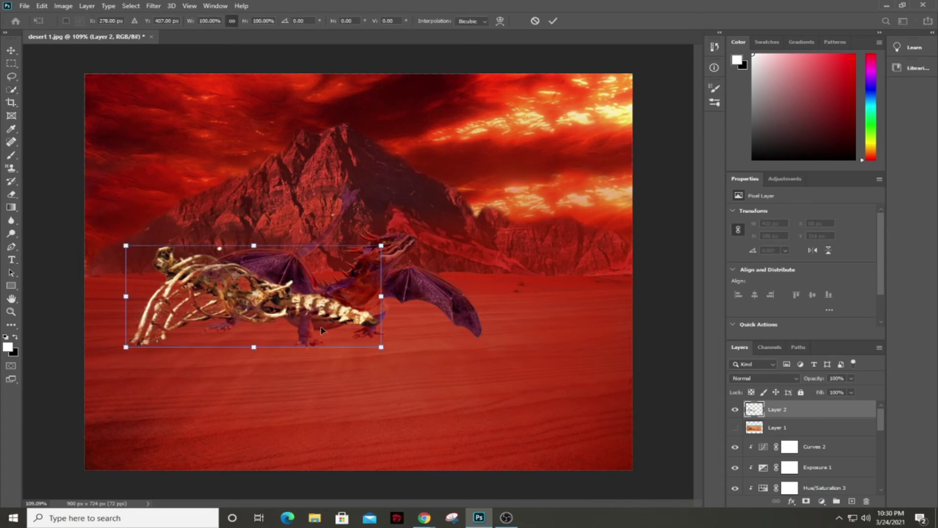
drag(324, 312, 356, 409)
drag(412, 341, 404, 348)
drag(357, 384, 330, 377)
drag(373, 342, 351, 362)
drag(304, 394, 283, 387)
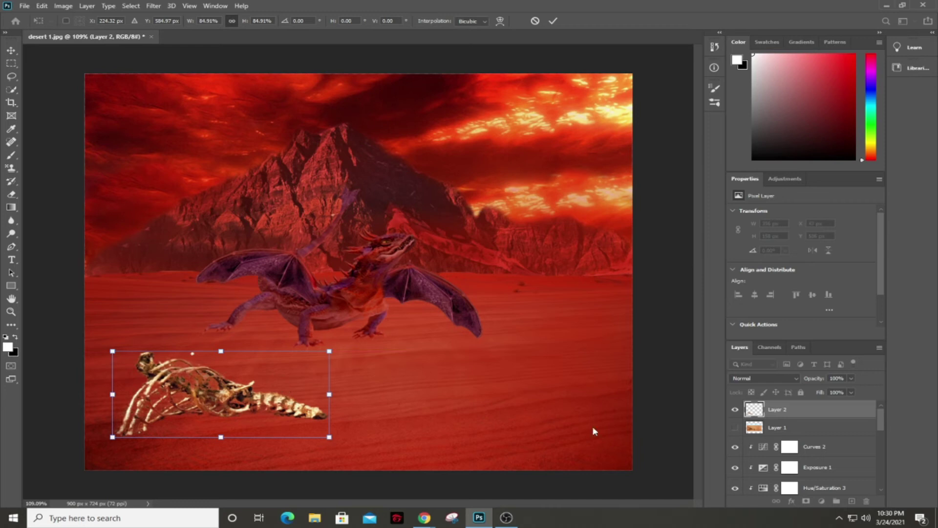
key(Return)
key(w)
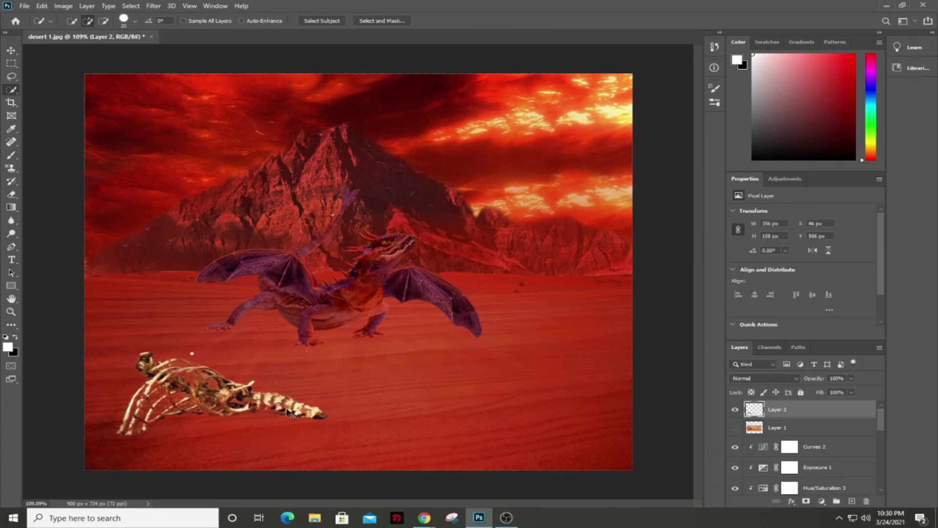
Widen the skeleton cutout to 432 px, then scale it down to about 56% on the lower-left sand.
key(ctrl+t)
mouse_move(328, 395)
mouse_down()
mouse_move(386, 396)
mouse_move(372, 397)
mouse_up()
key(Return)
key(w)
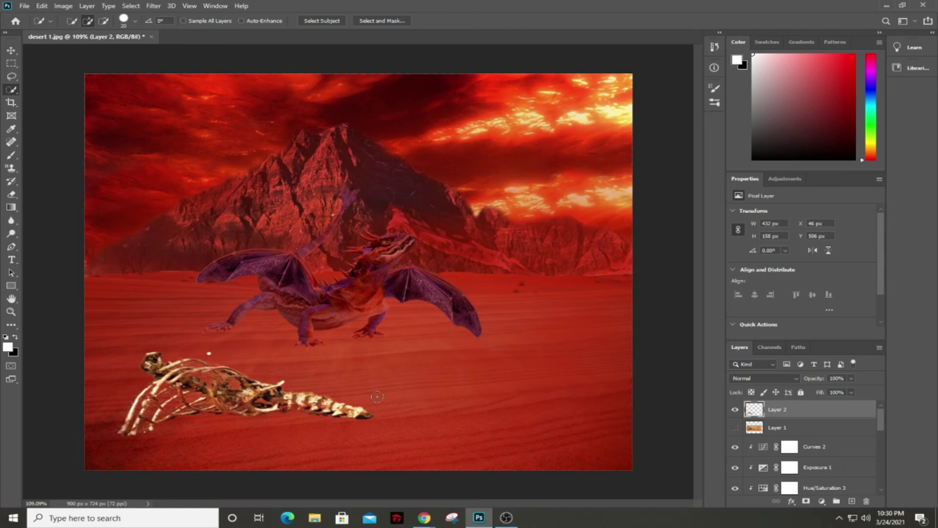
key(ctrl+t)
drag(373, 351, 236, 376)
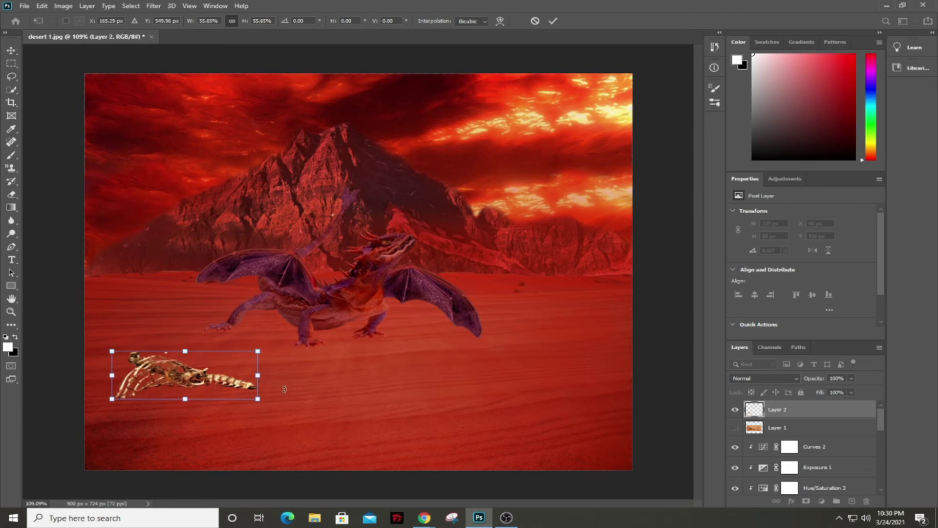
key(Return)
key(w)
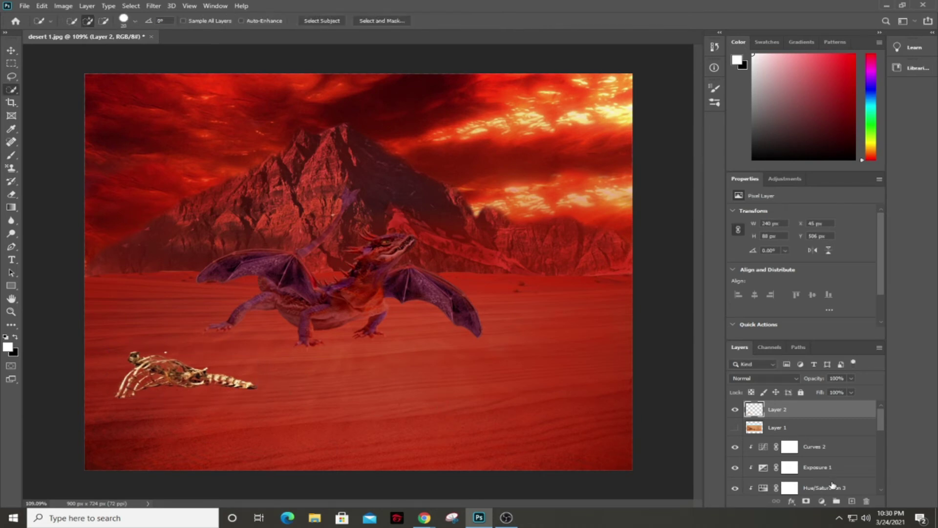
Add a Hue/Saturation adjustment clipped to the skeleton with hue -21, saturation +50 and lightness -43.
click(822, 501)
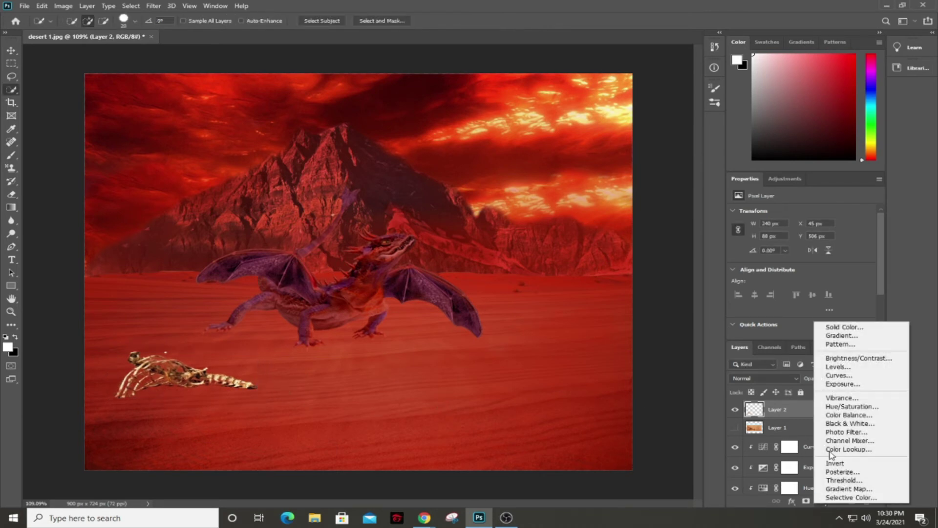
click(849, 405)
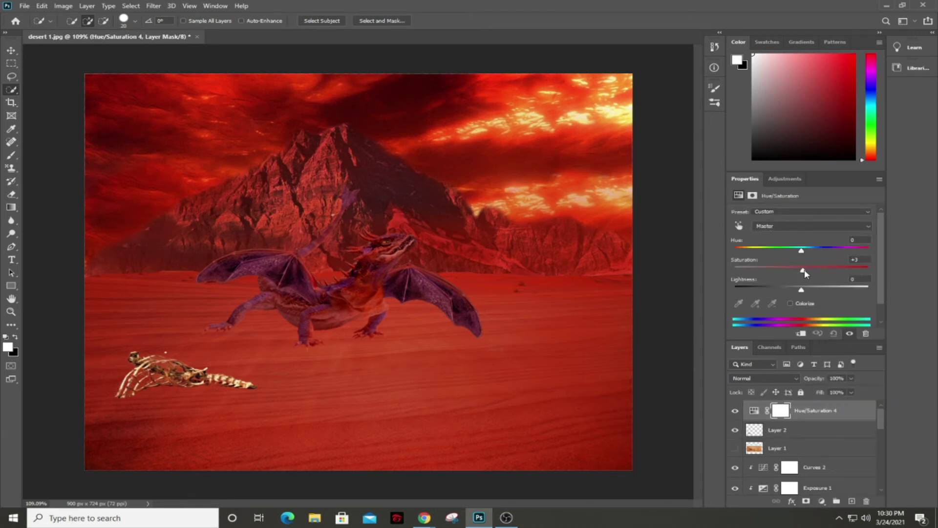
click(800, 333)
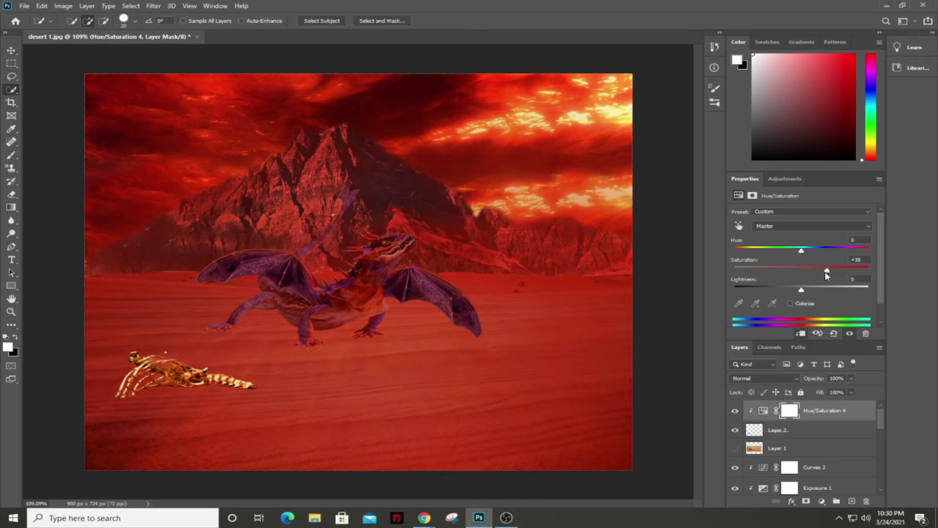
drag(801, 293, 775, 293)
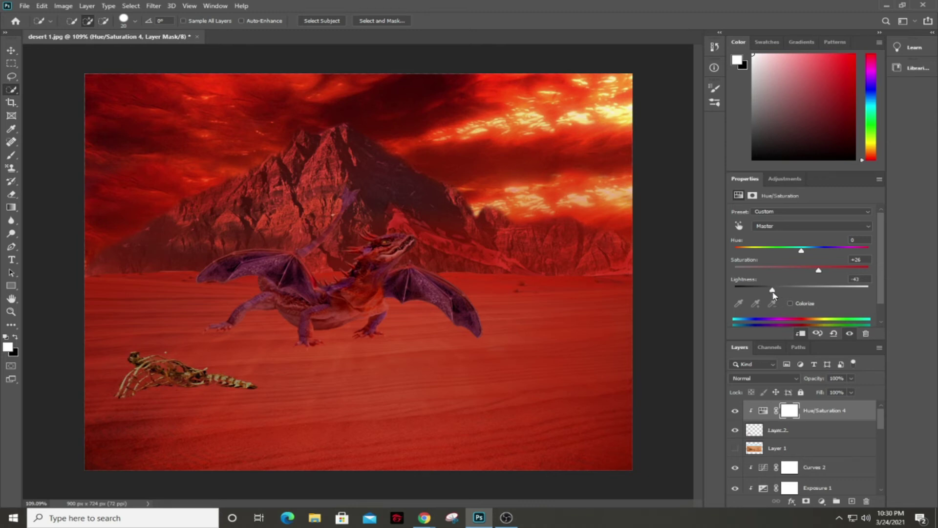
mouse_move(800, 249)
mouse_down()
mouse_move(810, 249)
mouse_move(793, 252)
mouse_up()
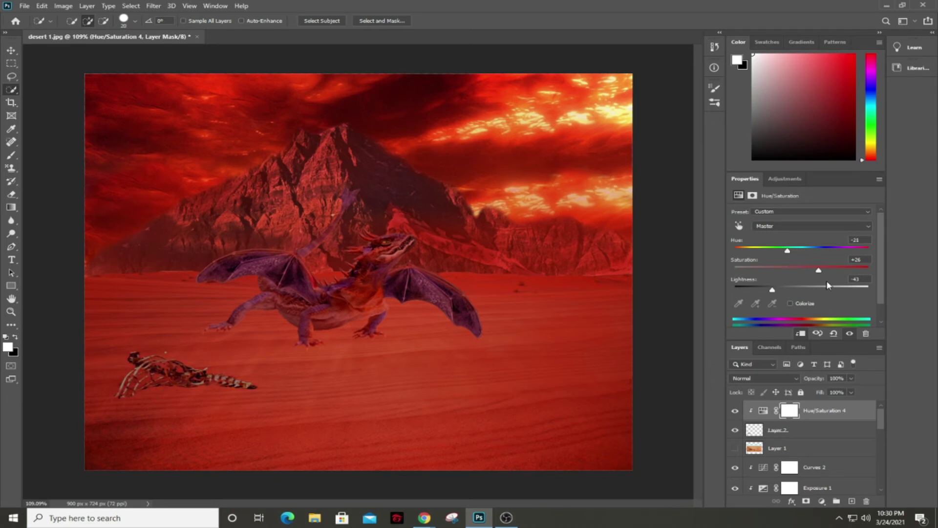
drag(820, 269, 827, 272)
drag(851, 268, 838, 272)
Add a solid black (000000) fill layer above the skeleton adjustment and replace its white mask with a black one.
click(822, 502)
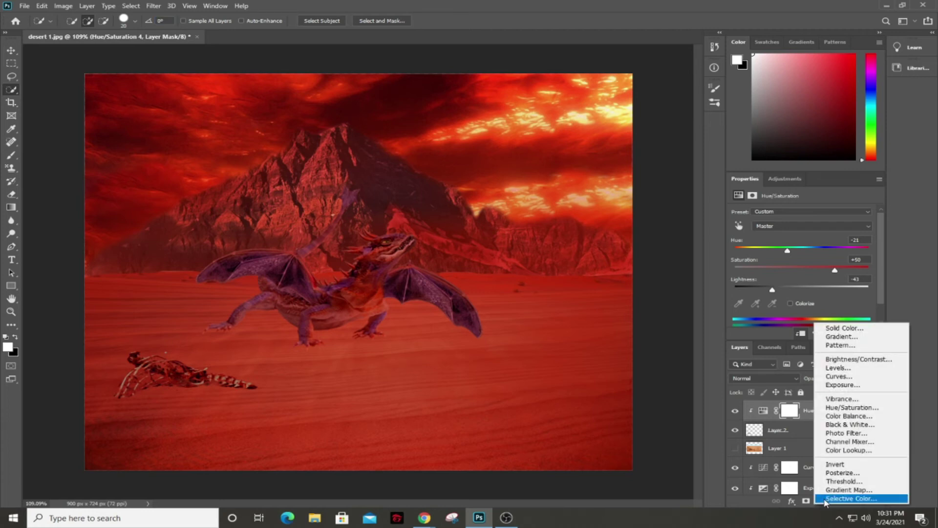
click(845, 324)
text(000000)
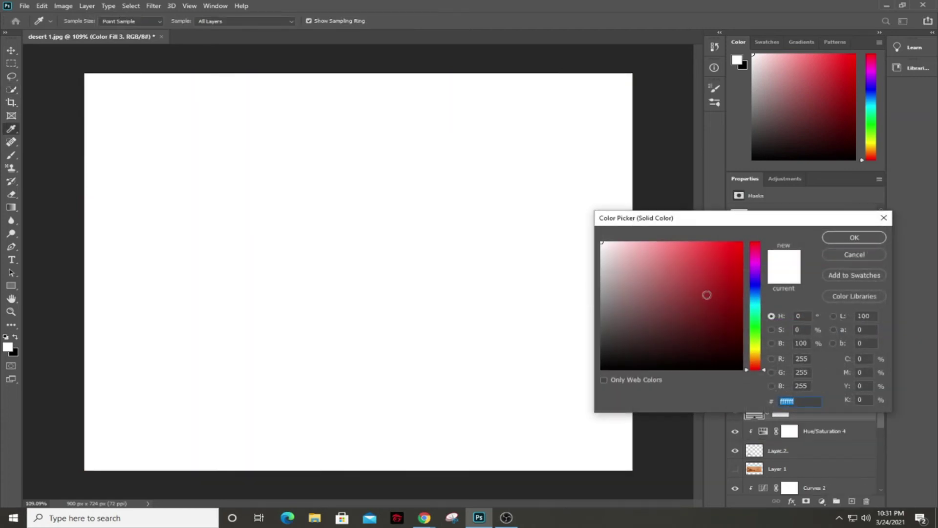
click(861, 237)
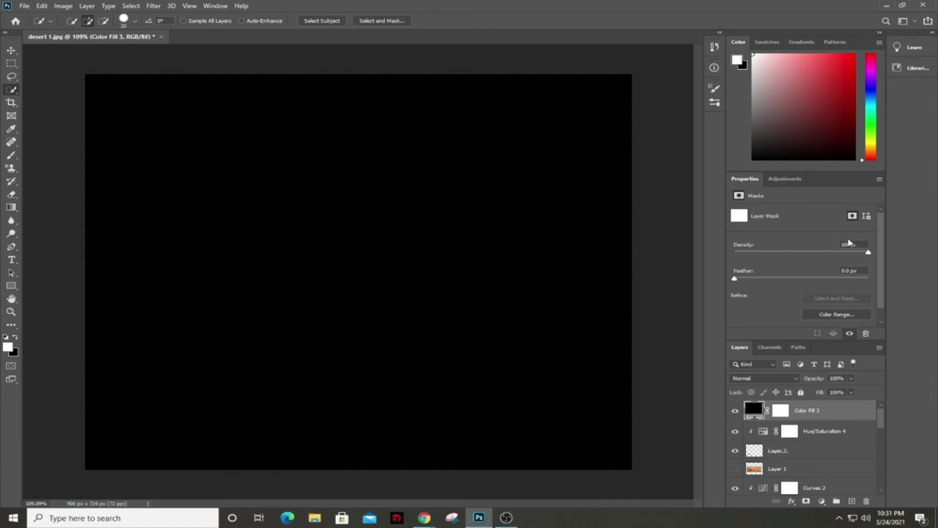
right_click(785, 411)
click(811, 429)
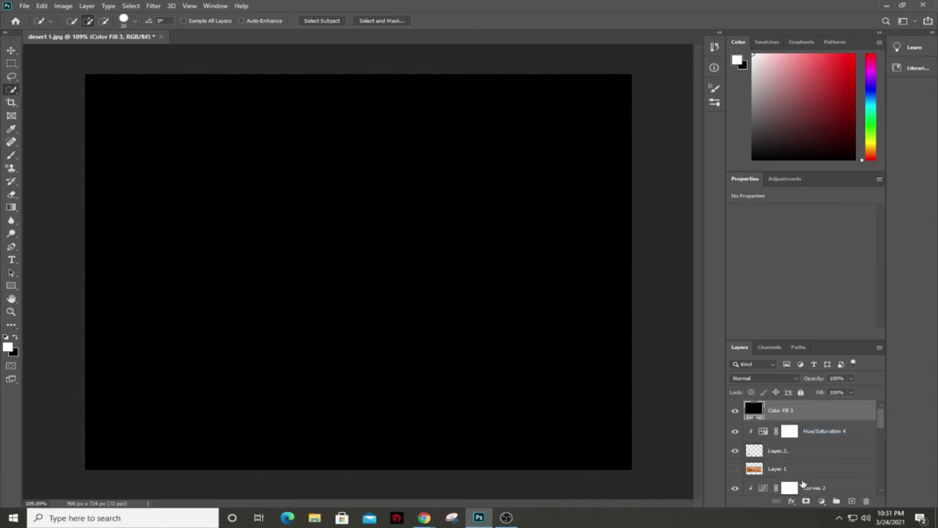
alt+click(806, 501)
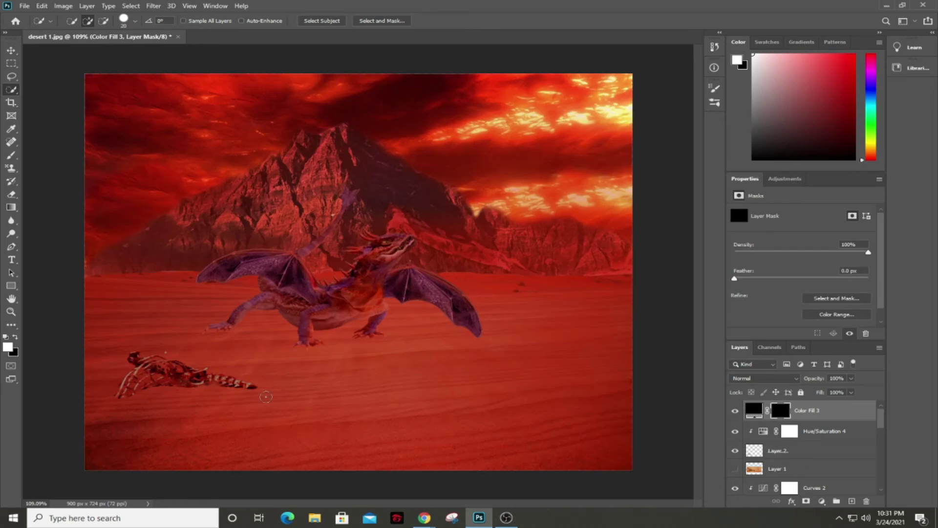
mouse_move(133, 388)
mouse_down()
mouse_move(118, 403)
mouse_move(125, 394)
mouse_move(132, 403)
mouse_move(133, 381)
mouse_up()
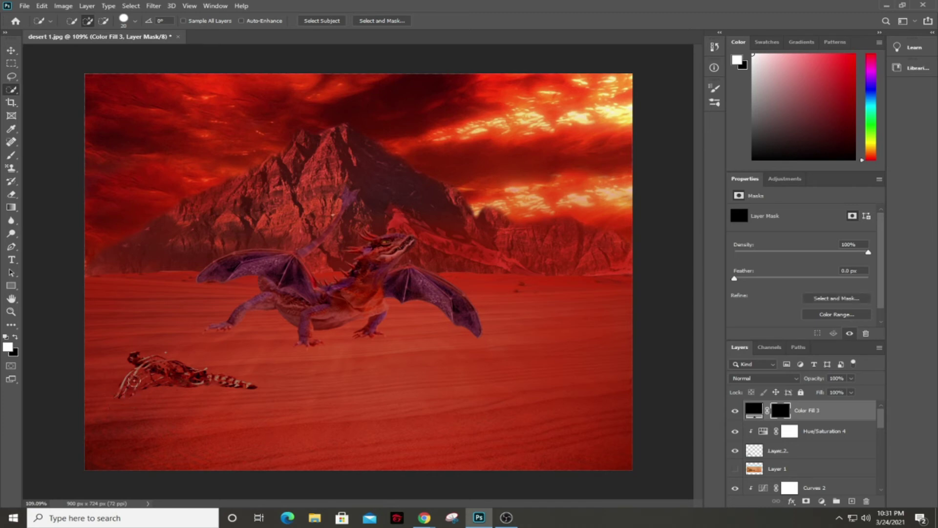
Switch to the Brush tool with a 15 px tip and delete the black fill layer above the skeleton adjustment.
click(11, 155)
key(bracketleft)
key(bracketleft)
key(bracketleft)
key(bracketleft)
key(bracketleft)
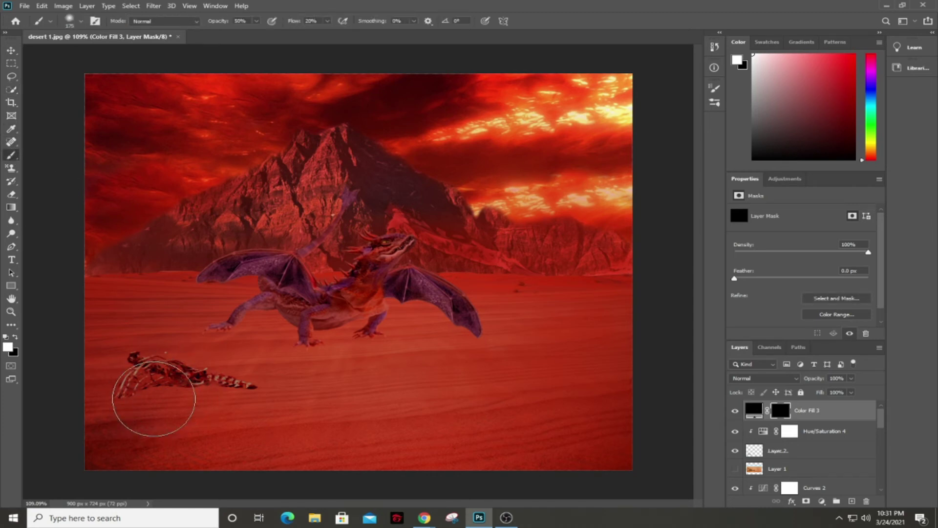
key(bracketleft)
key(bracketleft)
key(bracketleft)
key(bracketleft)
scroll(142, 398, up, 5)
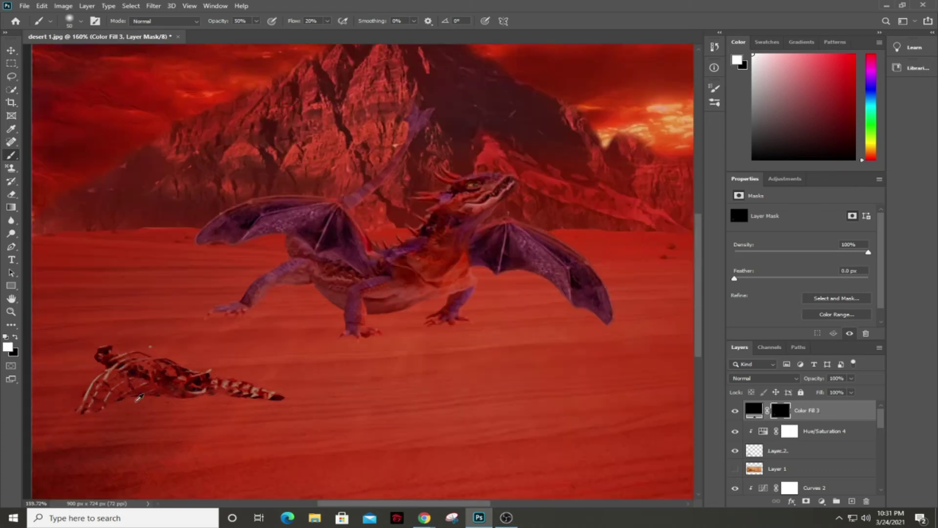
scroll(153, 400, up, 3)
scroll(327, 329, up, 4)
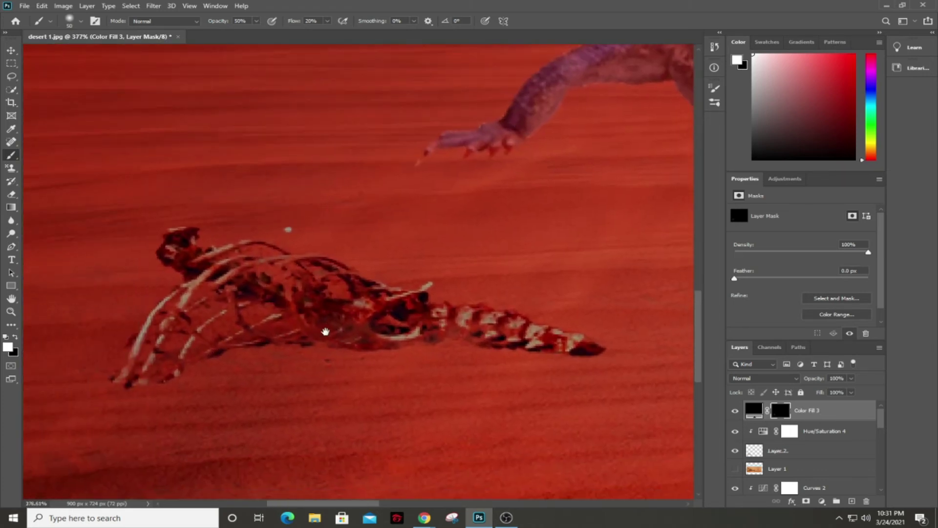
key(bracketleft)
key(bracketleft)
key(bracketleft)
key(bracketleft)
key(bracketleft)
key(bracketleft)
key(bracketleft)
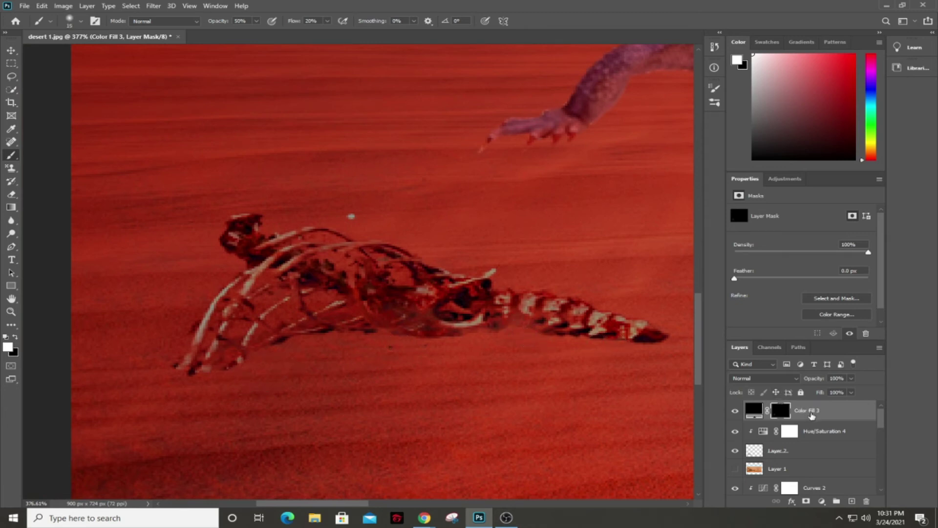
key(Delete)
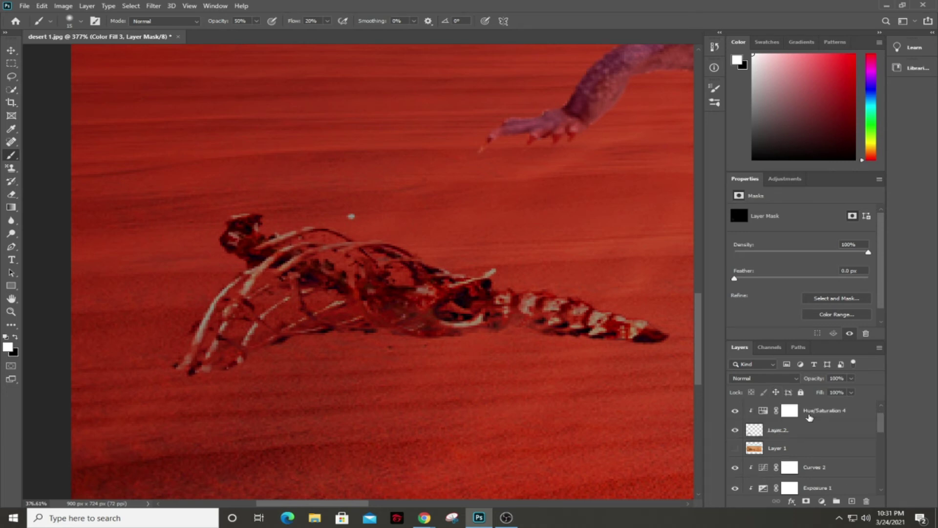
key(Delete)
Add a near-black (171616) solid colour fill clipped directly above the desert's Layer 0.
scroll(809, 439, down, 3)
scroll(810, 437, down, 3)
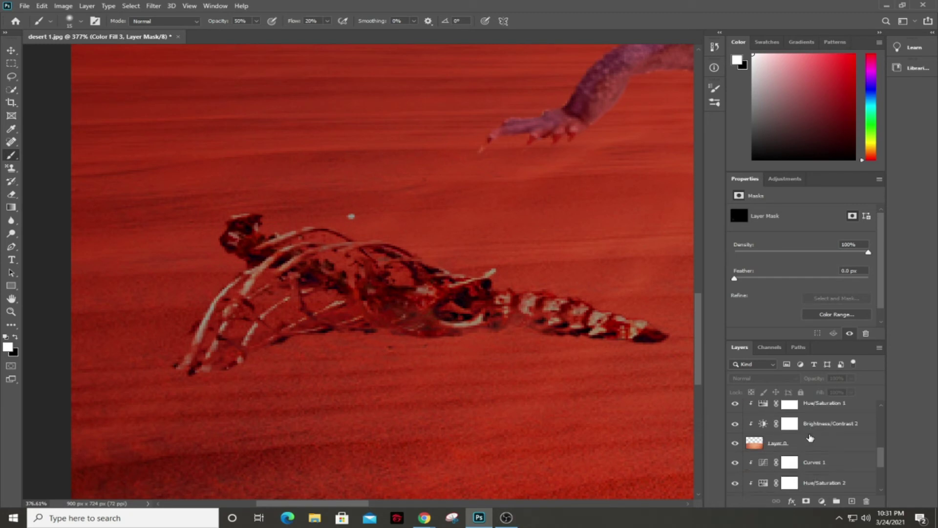
scroll(810, 436, up, 2)
click(811, 445)
click(822, 501)
click(837, 326)
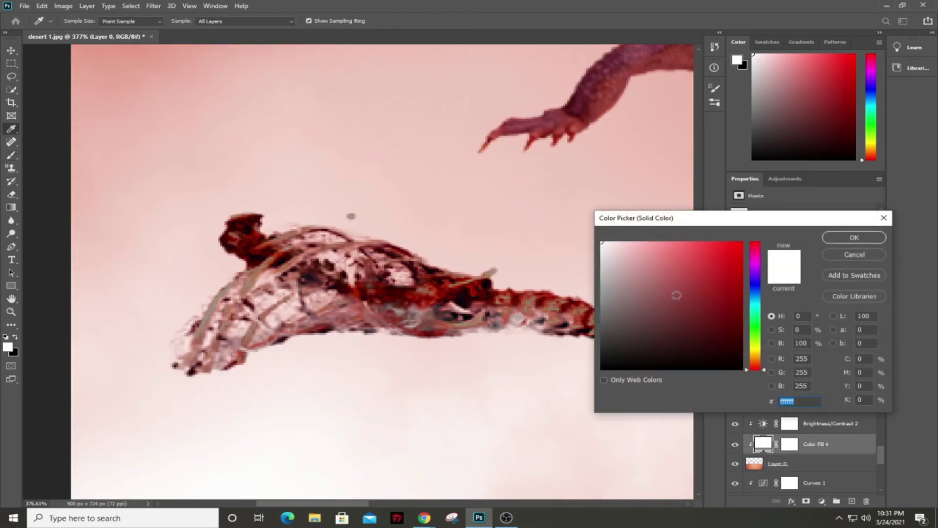
drag(676, 293, 565, 393)
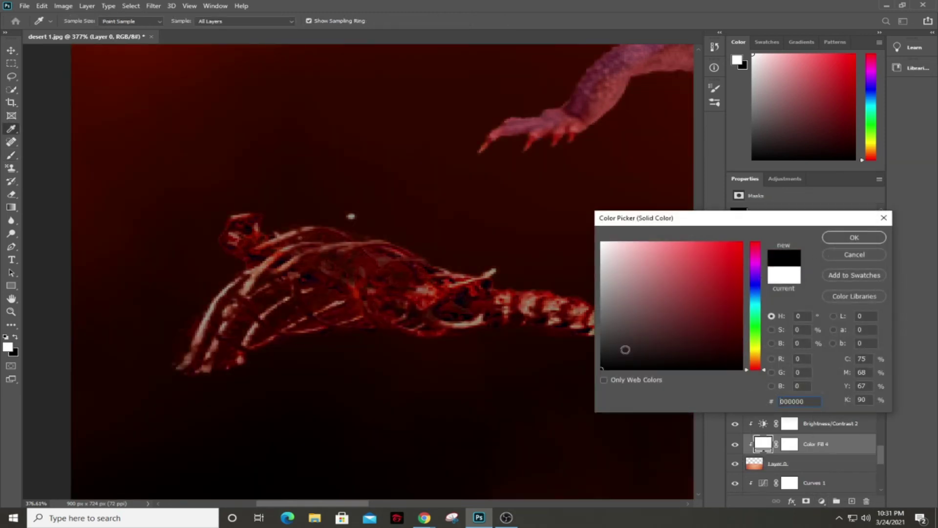
mouse_move(606, 365)
mouse_down()
mouse_move(609, 345)
mouse_move(609, 358)
mouse_up()
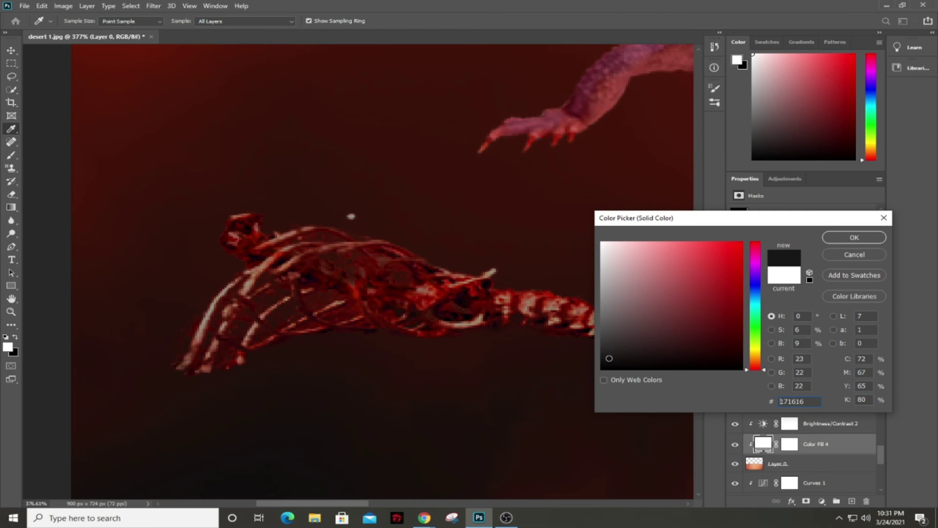
click(852, 237)
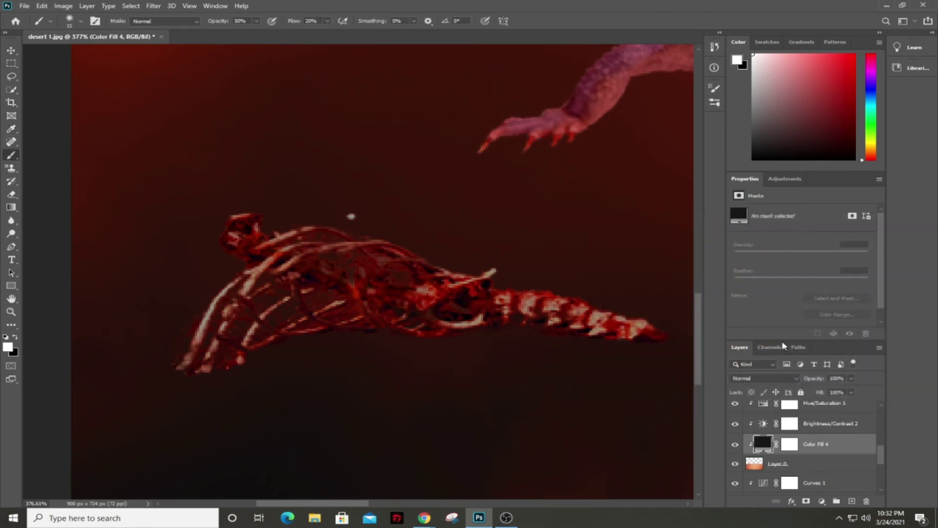
Replace the near-black fill's white mask with a black mask that hides the fill.
click(791, 448)
right_click(792, 449)
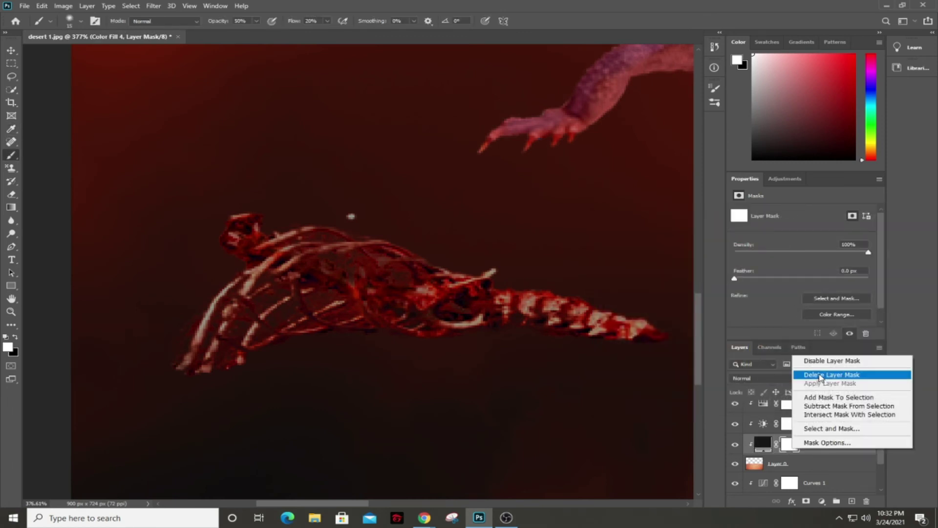
click(821, 377)
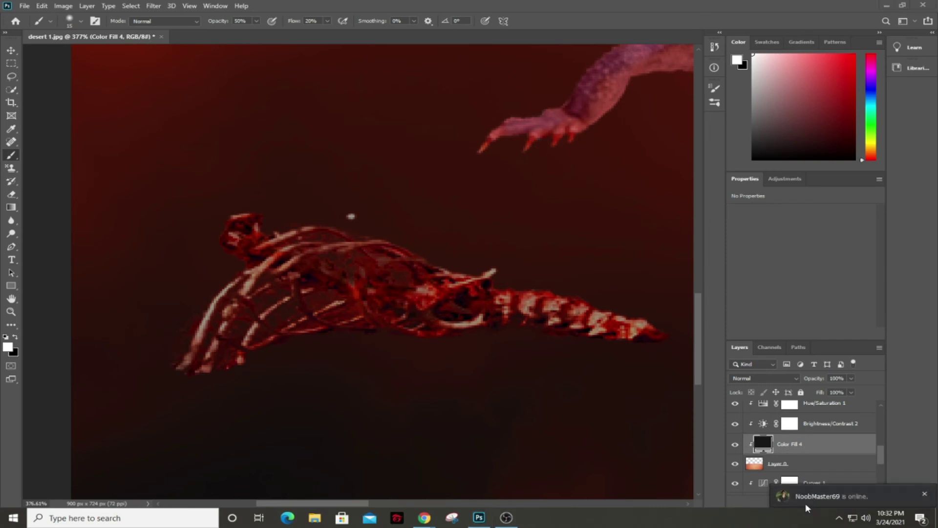
alt+click(807, 501)
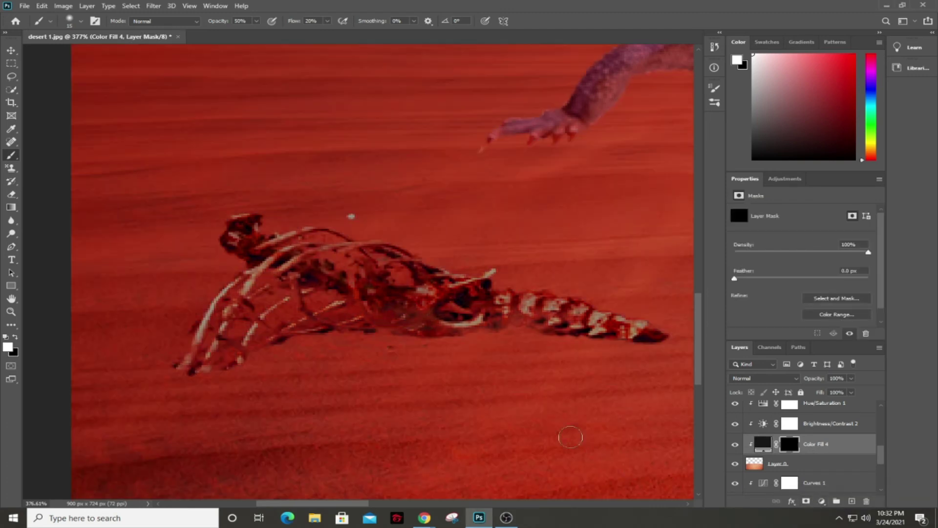
Paint a soft contact shadow around the skeleton's feet, body and tail on the fill mask with a white 30 px brush.
key(bracketright)
key(bracketright)
mouse_move(224, 355)
mouse_down()
mouse_move(169, 369)
mouse_move(193, 364)
mouse_up()
mouse_move(267, 319)
mouse_down()
mouse_move(279, 296)
mouse_move(264, 316)
mouse_move(272, 284)
mouse_move(437, 291)
mouse_move(411, 307)
mouse_move(290, 327)
mouse_move(403, 314)
mouse_move(371, 322)
mouse_move(651, 333)
mouse_up()
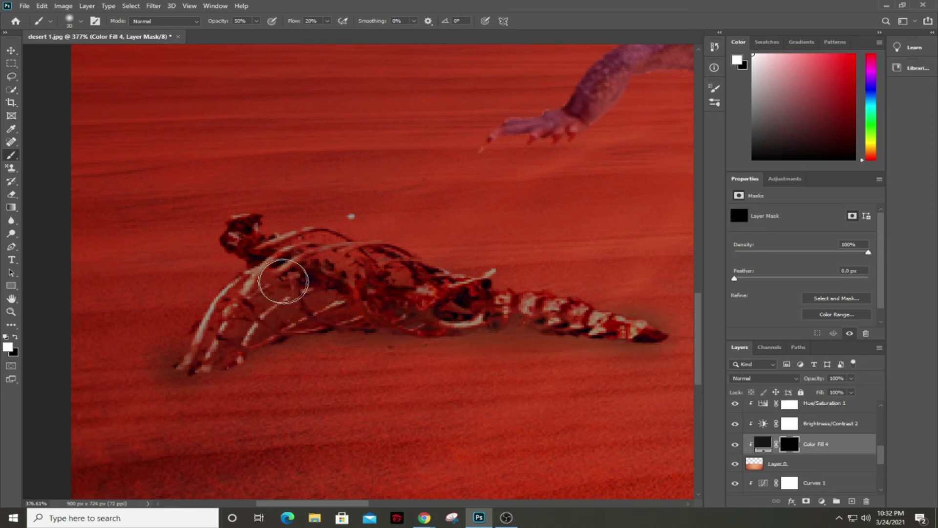
mouse_move(235, 259)
mouse_down()
mouse_move(239, 294)
mouse_move(188, 337)
mouse_move(233, 249)
mouse_move(347, 284)
mouse_up()
Paint soft contact shadows under the dragon's feet on the fill mask with a larger white brush.
scroll(416, 327, down, 5)
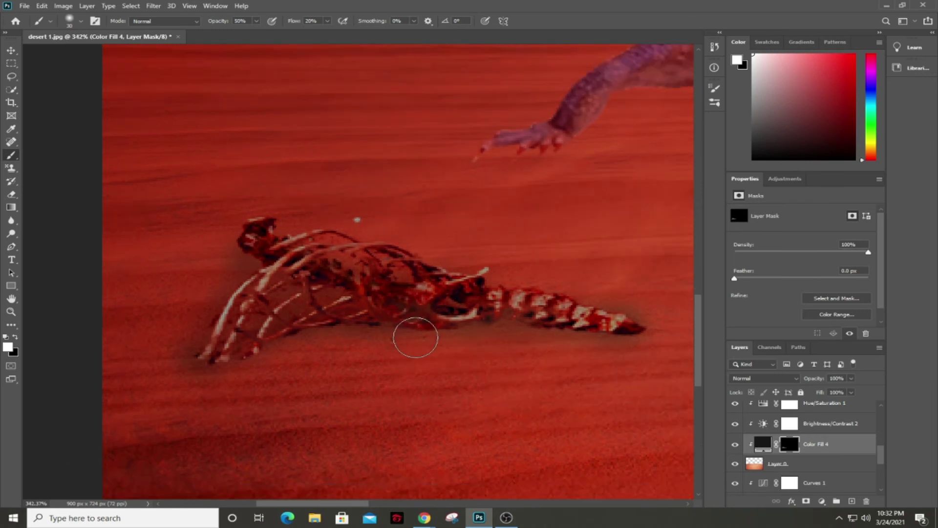
scroll(369, 338, down, 1)
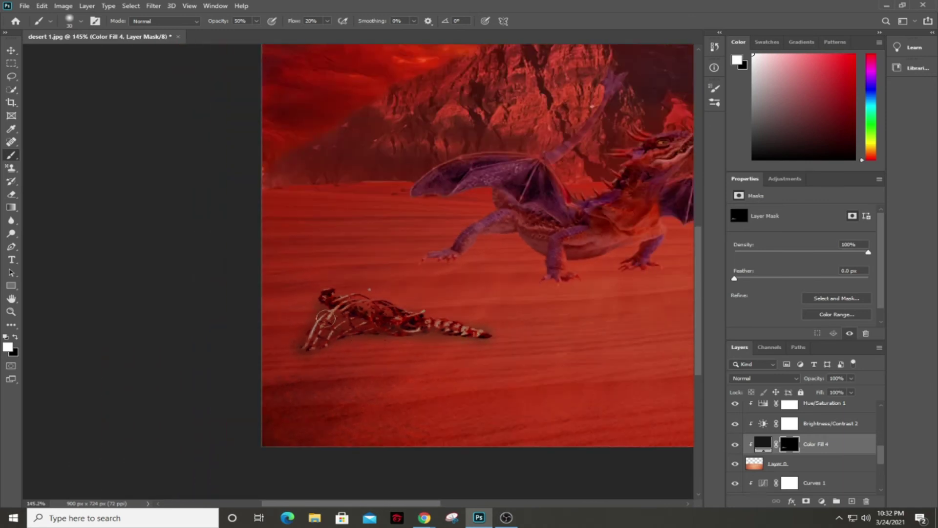
scroll(330, 328, down, 1)
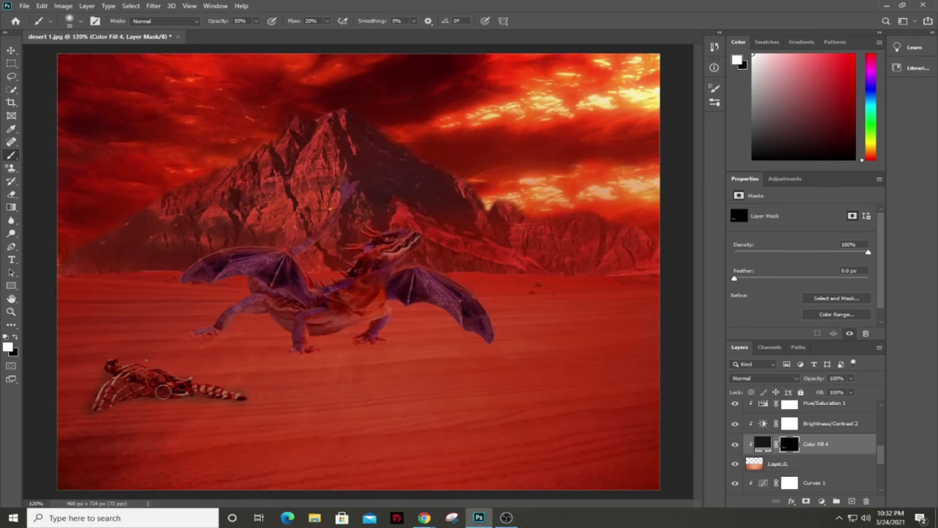
key(bracketright)
key(bracketright)
key(bracketright)
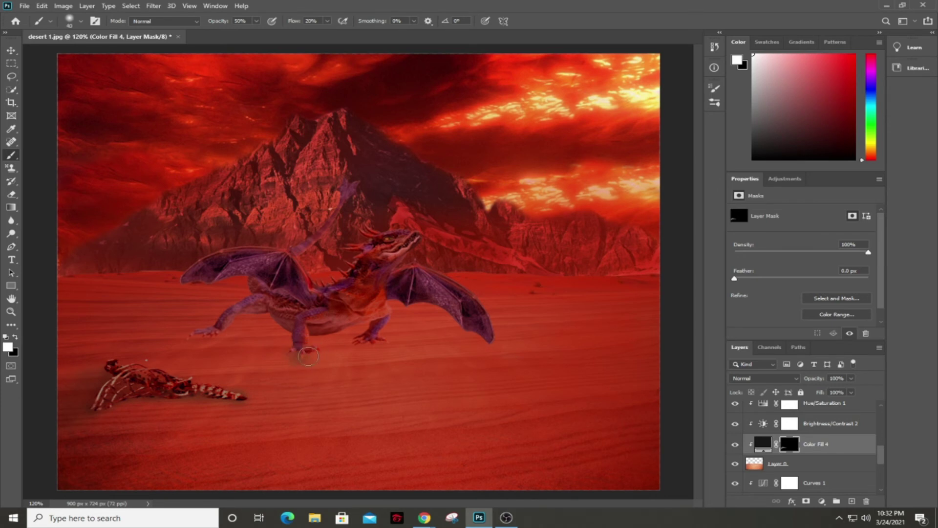
click(369, 348)
drag(204, 337, 210, 336)
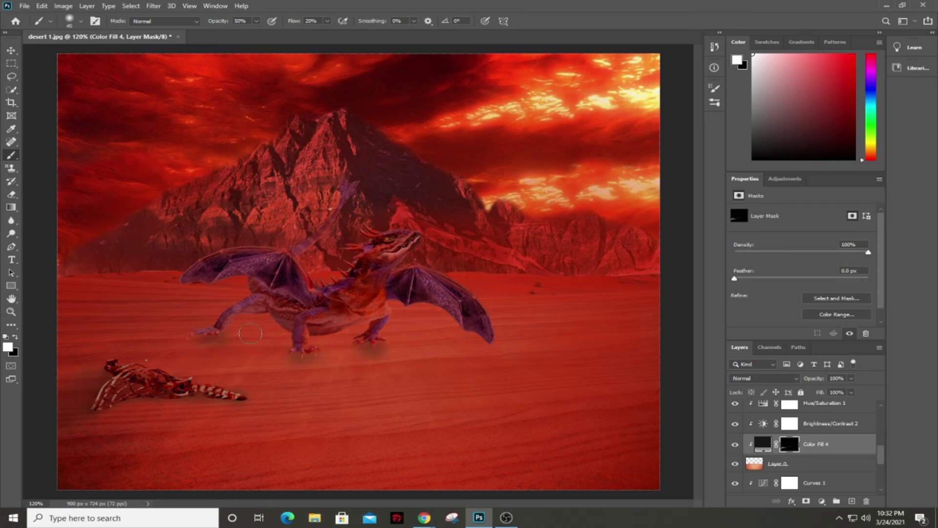
Paint the dragon's broad cast shadow across the sand below its body and wing on the fill mask with a 45 px brush.
key(bracketright)
key(bracketright)
key(bracketright)
key(bracketleft)
key(bracketleft)
key(bracketleft)
mouse_move(271, 345)
mouse_down()
mouse_move(353, 341)
mouse_move(372, 353)
mouse_move(357, 384)
mouse_move(329, 391)
mouse_up()
mouse_move(274, 369)
mouse_down()
mouse_move(204, 345)
mouse_move(293, 354)
mouse_move(308, 381)
mouse_move(344, 377)
mouse_move(315, 359)
mouse_move(356, 354)
mouse_move(322, 386)
mouse_move(326, 393)
mouse_move(398, 413)
mouse_move(428, 395)
mouse_move(363, 387)
mouse_move(372, 396)
mouse_move(427, 392)
mouse_up()
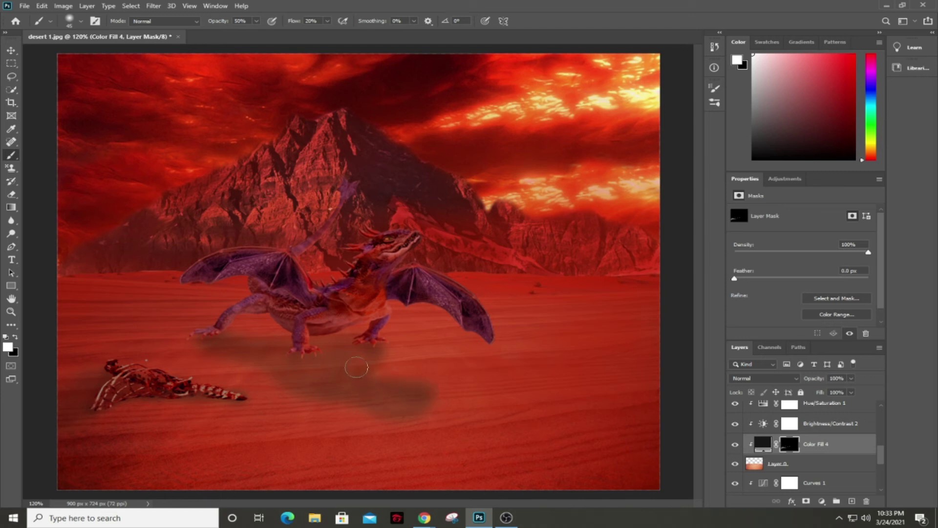
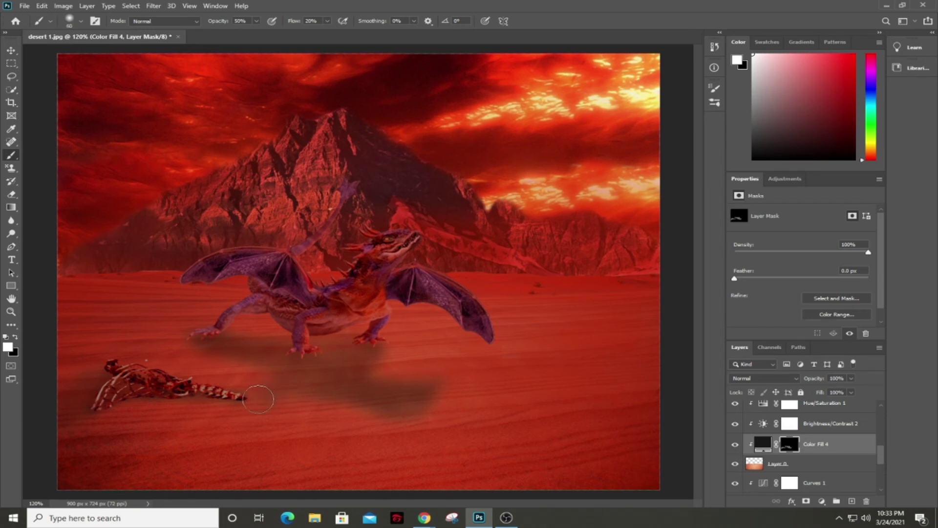
Extend the painted shadow on the near-black fill's mask from the skeleton's tail toward the dragon's cast shadow.
mouse_move(267, 403)
mouse_down()
mouse_move(171, 409)
mouse_move(259, 395)
mouse_move(215, 389)
mouse_move(152, 401)
mouse_move(397, 394)
mouse_move(255, 396)
mouse_move(473, 369)
mouse_move(297, 403)
mouse_move(377, 426)
mouse_move(345, 408)
mouse_move(372, 415)
mouse_move(314, 393)
mouse_move(373, 425)
mouse_move(437, 403)
mouse_move(417, 381)
mouse_move(268, 347)
mouse_move(263, 332)
mouse_move(341, 335)
mouse_move(247, 326)
mouse_move(278, 311)
mouse_move(315, 323)
mouse_move(364, 383)
mouse_up()
key(ctrl+0)
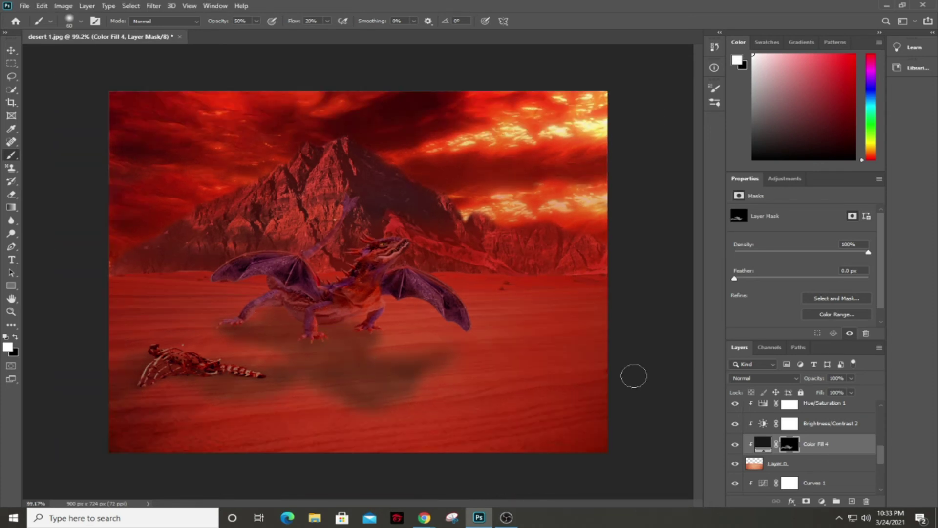
Try the near-black shadow fill at 68% opacity and return it to 100%.
click(852, 391)
drag(836, 392, 829, 391)
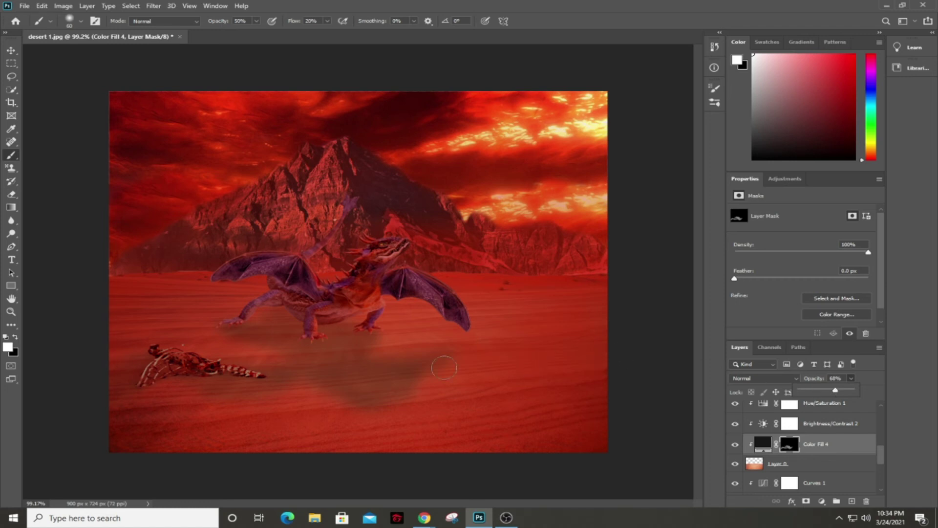
click(371, 356)
click(850, 378)
drag(850, 389, 898, 395)
click(372, 353)
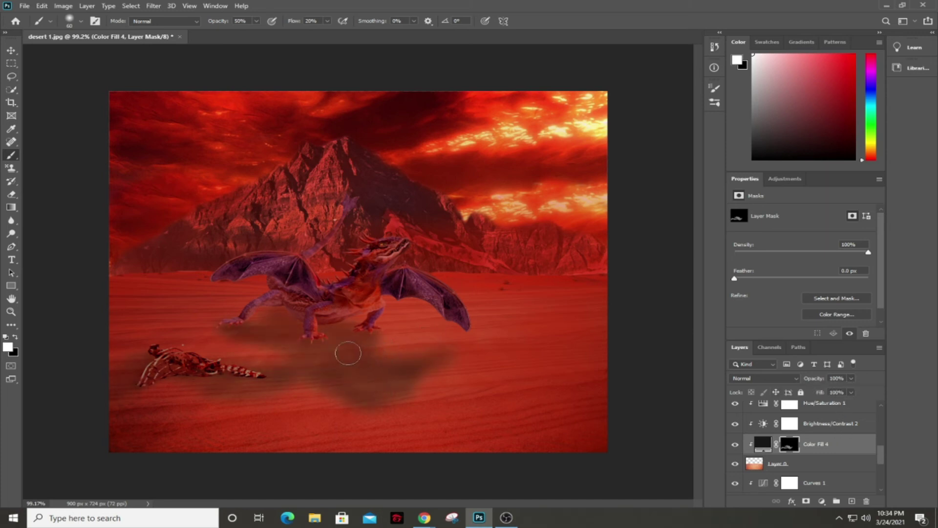
Broaden the dragon's sand shadow on the fill mask with a white brush enlarged to 100 px, and set the fill's opacity to 65%.
mouse_move(295, 351)
mouse_down()
mouse_move(222, 325)
mouse_move(286, 313)
mouse_up()
key(bracketright)
key(bracketright)
key(bracketright)
key(bracketright)
mouse_move(367, 386)
mouse_down()
mouse_move(434, 355)
mouse_move(398, 373)
mouse_move(362, 364)
mouse_move(363, 337)
mouse_move(353, 352)
mouse_move(236, 394)
mouse_move(187, 387)
mouse_move(234, 386)
mouse_move(160, 364)
mouse_move(131, 368)
mouse_move(267, 388)
mouse_up()
drag(368, 378, 468, 379)
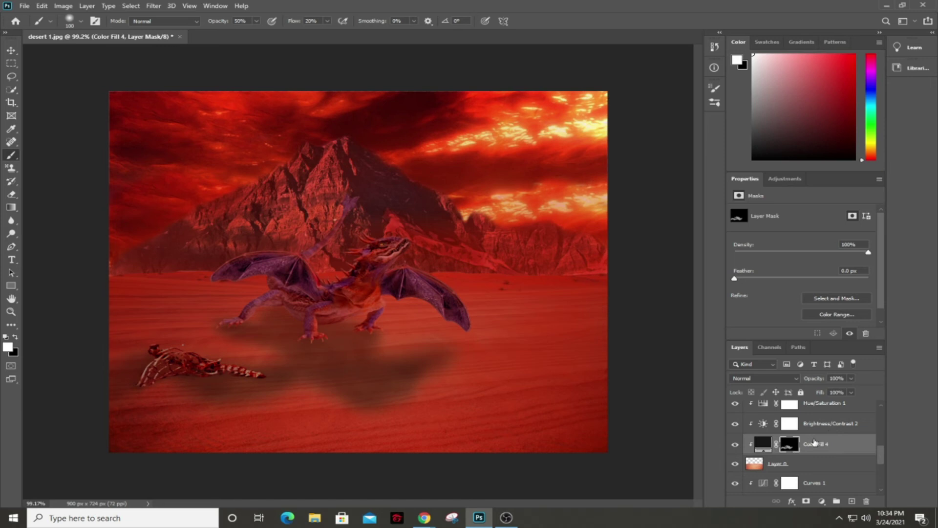
click(851, 379)
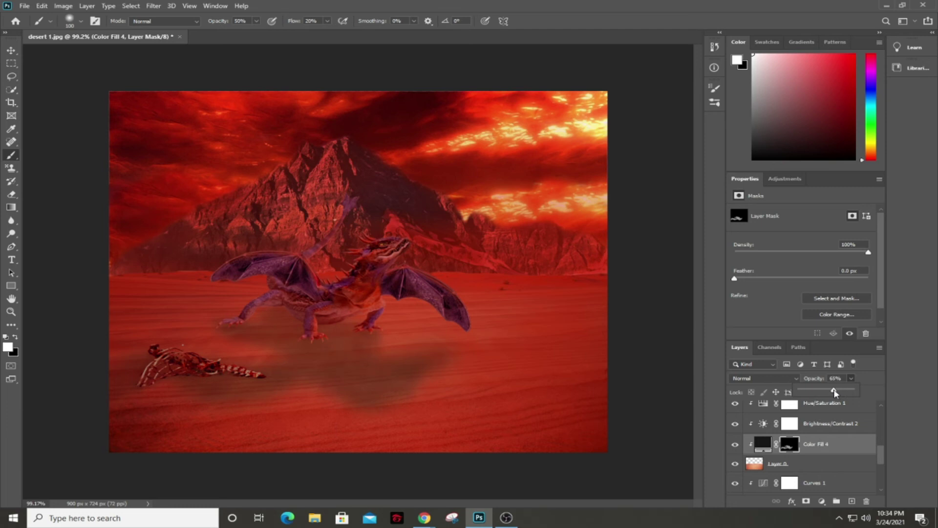
Turn on the hidden black fill clipped to the dragon, Color Fill 3, and make its mask active.
scroll(823, 456, up, 5)
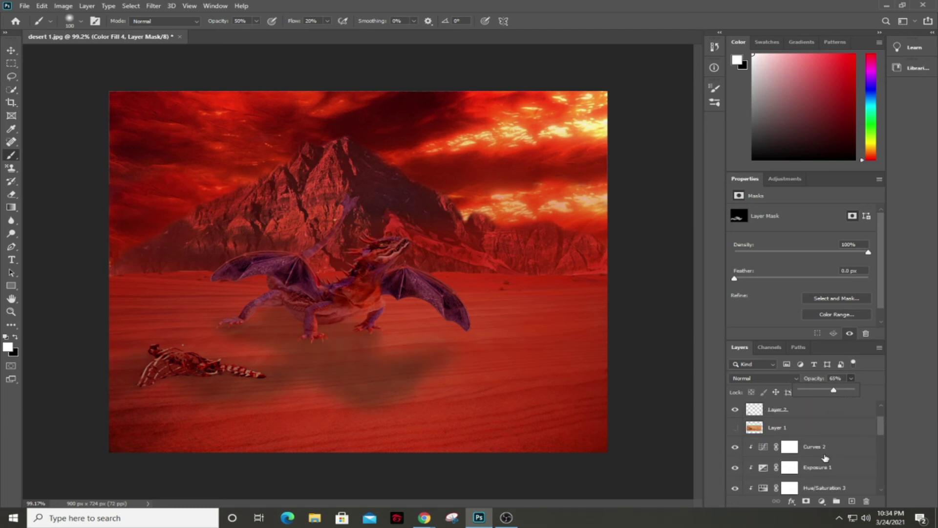
drag(826, 414, 838, 439)
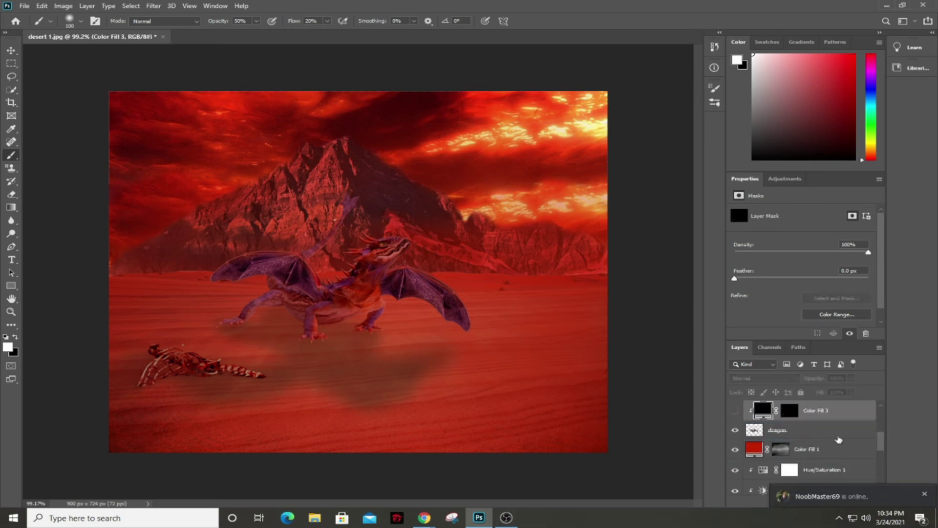
scroll(832, 429, up, 2)
scroll(831, 432, down, 2)
click(789, 411)
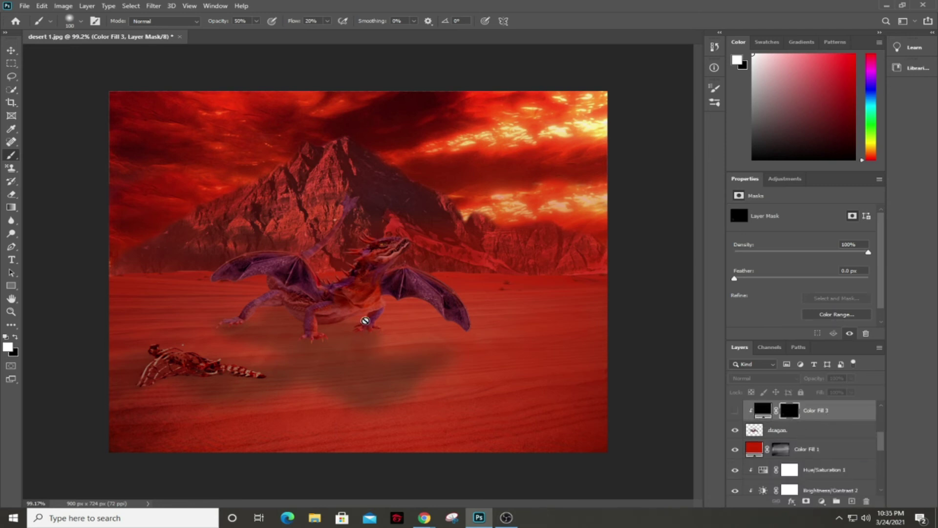
click(734, 412)
Shade the dragon's underside and inner legs on the black fill's mask with a white 40 px brush.
key(bracketleft)
key(bracketleft)
key(bracketleft)
key(bracketleft)
mouse_move(342, 317)
mouse_down()
mouse_move(311, 323)
mouse_move(336, 321)
mouse_up()
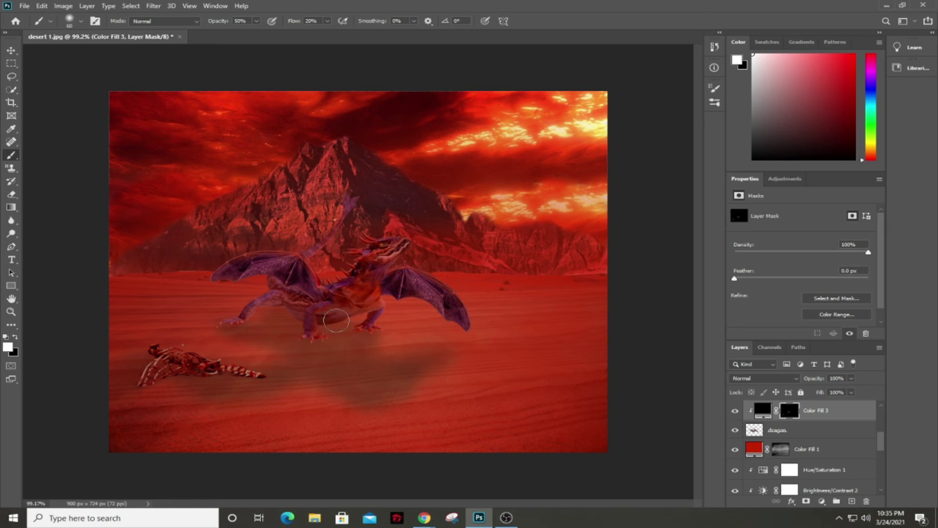
scroll(336, 320, up, 5)
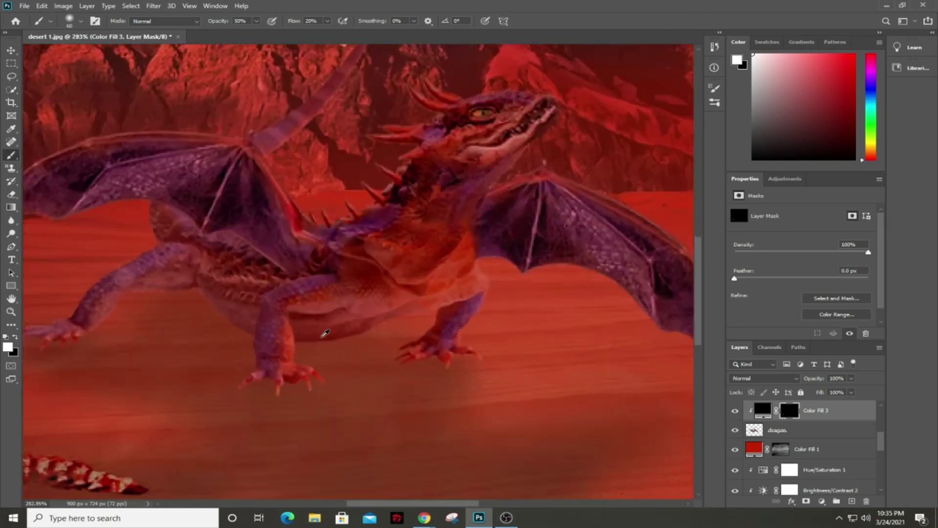
scroll(325, 333, up, 2)
key(bracketleft)
key(bracketleft)
mouse_move(318, 331)
mouse_down()
mouse_move(401, 307)
mouse_move(391, 314)
mouse_move(452, 310)
mouse_move(361, 334)
mouse_move(308, 336)
mouse_move(200, 330)
mouse_move(211, 327)
mouse_move(188, 315)
mouse_move(211, 325)
mouse_move(188, 308)
mouse_move(117, 297)
mouse_move(186, 310)
mouse_move(188, 319)
mouse_move(175, 309)
mouse_move(210, 326)
mouse_move(177, 306)
mouse_move(130, 295)
mouse_move(146, 296)
mouse_move(137, 294)
mouse_move(152, 281)
mouse_move(173, 289)
mouse_move(210, 329)
mouse_move(171, 297)
mouse_move(129, 291)
mouse_move(153, 283)
mouse_move(335, 379)
mouse_move(350, 356)
mouse_move(320, 339)
mouse_move(312, 318)
mouse_move(369, 327)
mouse_move(473, 302)
mouse_move(397, 322)
mouse_move(442, 348)
mouse_up()
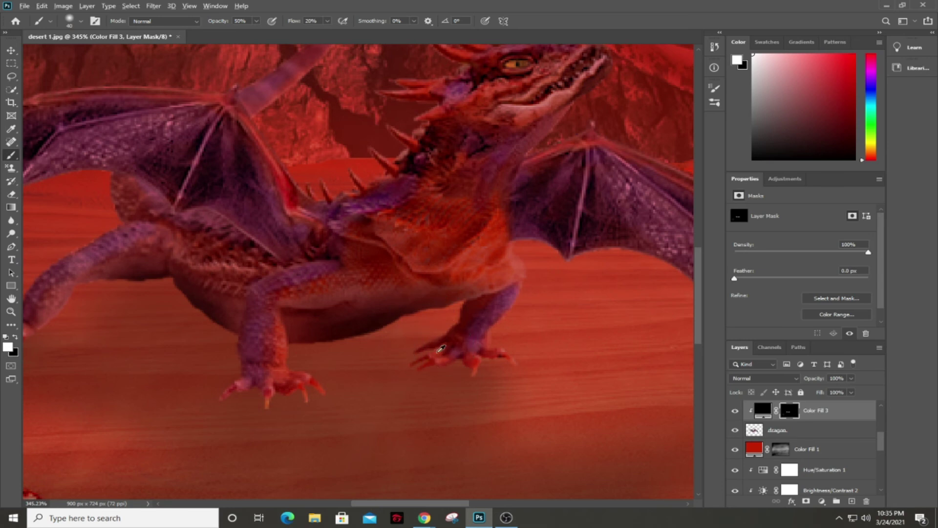
Reduce the mask brush to 10 px.
scroll(442, 348, down, 3)
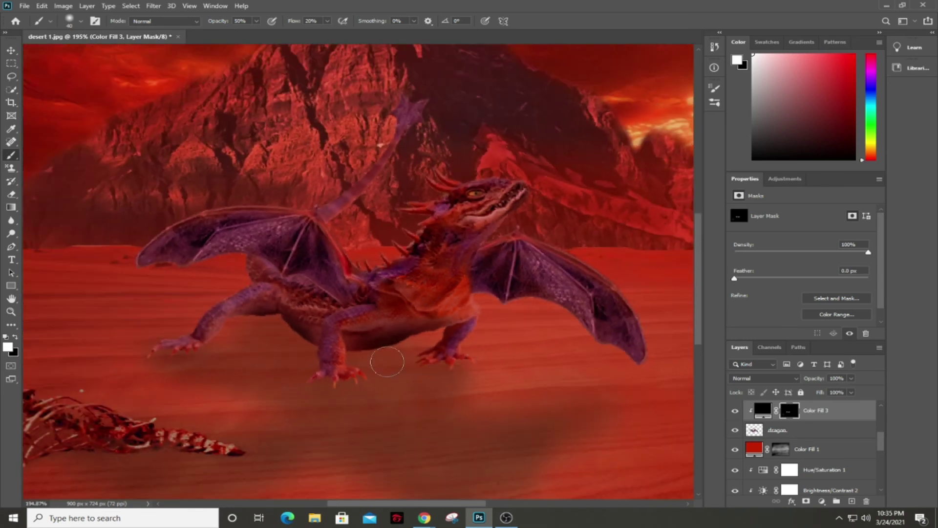
key(bracketleft)
key(bracketleft)
key(bracketleft)
key(bracketleft)
key(bracketleft)
key(bracketleft)
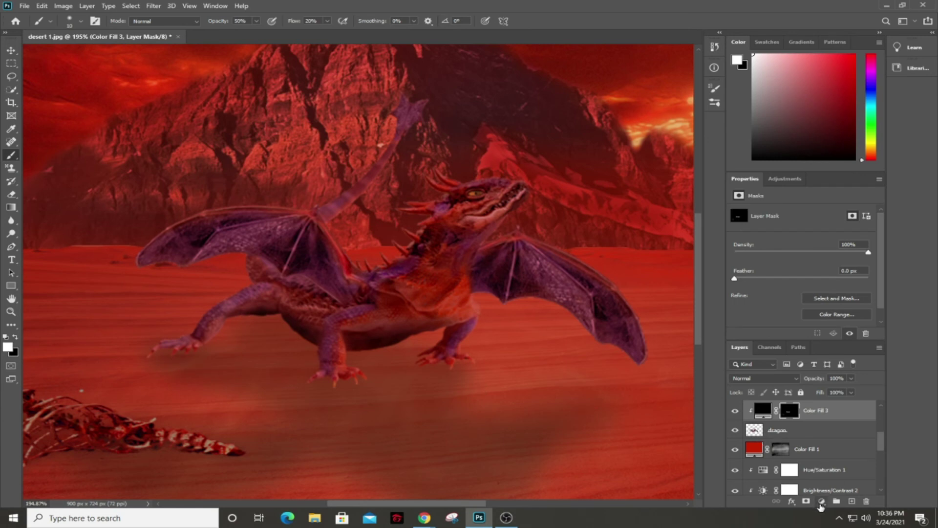
click(822, 502)
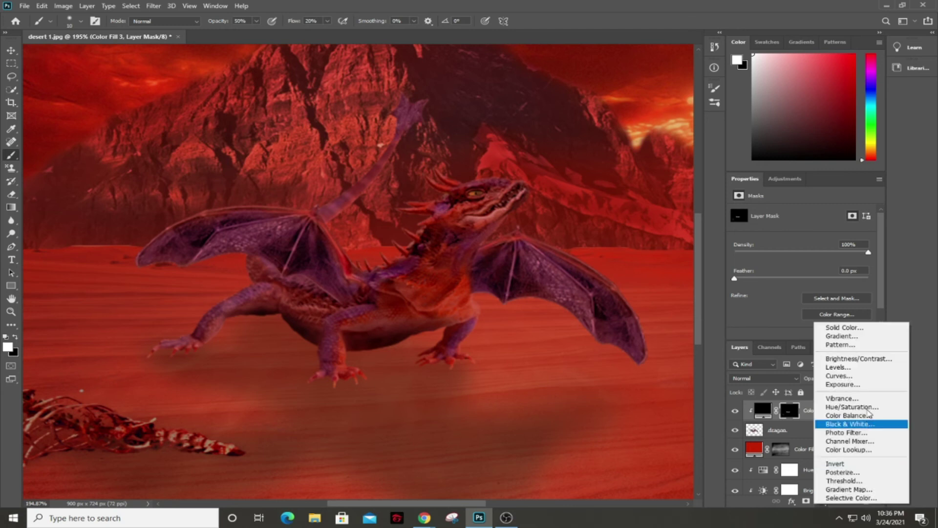
click(859, 329)
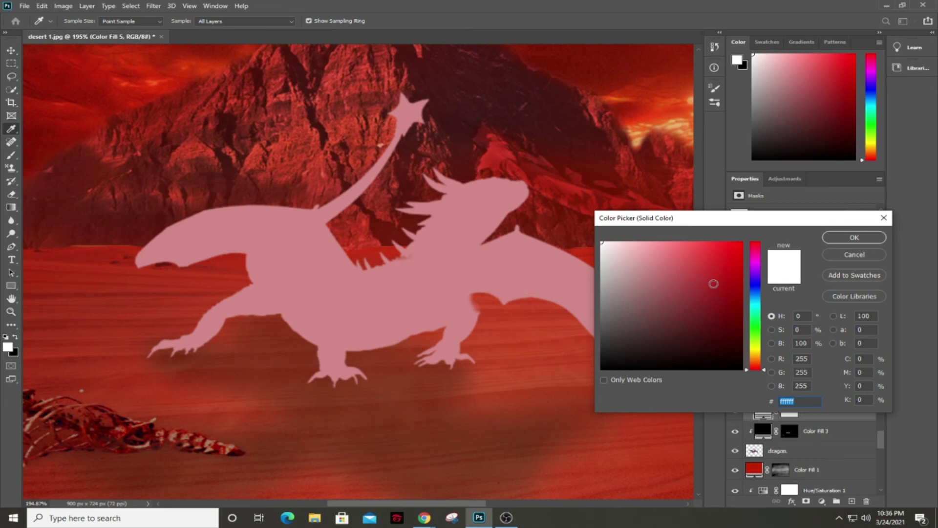
click(884, 218)
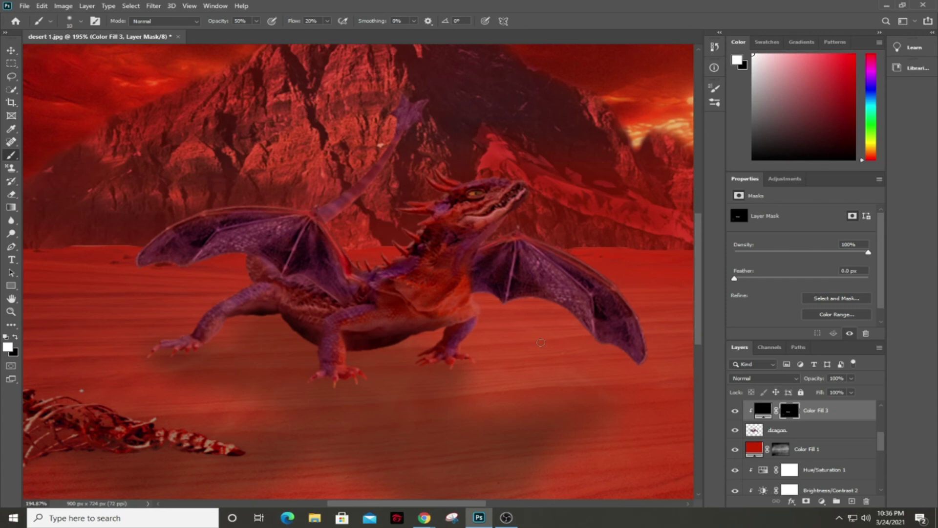
Add a dark red #9f1e05 solid colour fill above the Hue/Saturation 4 adjustment at the top of the layer stack.
scroll(540, 342, down, 6)
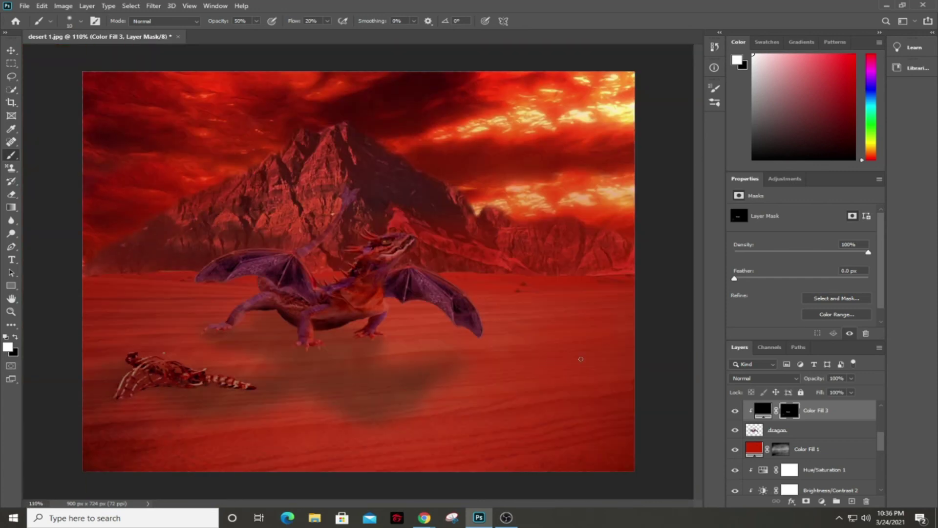
scroll(811, 446, down, 3)
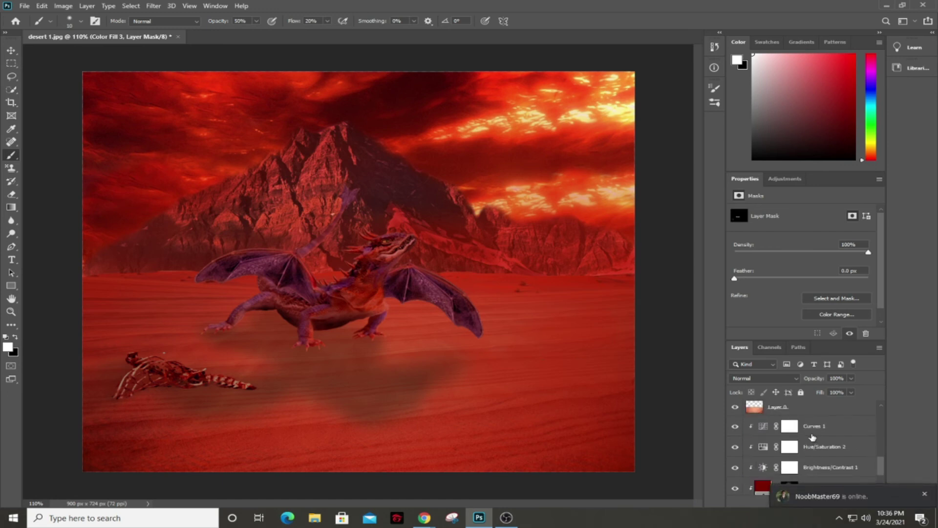
scroll(812, 436, up, 1)
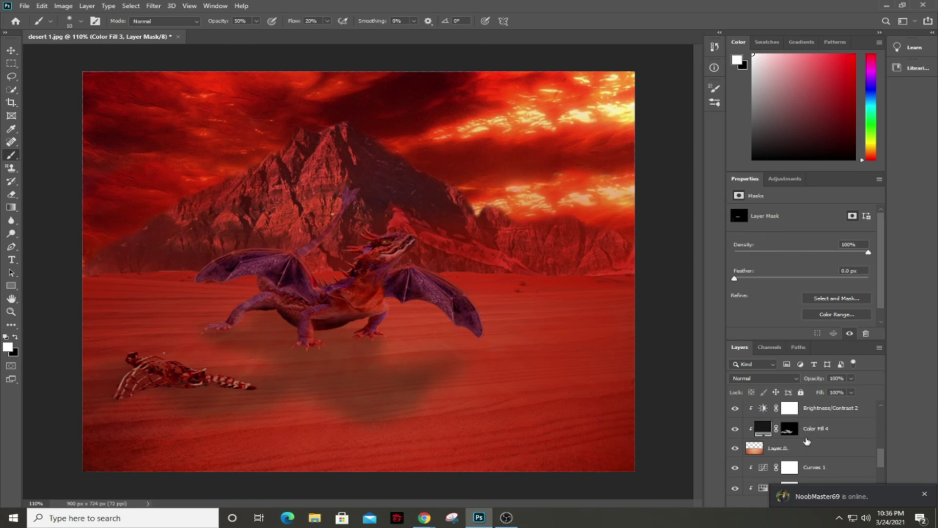
scroll(806, 441, up, 5)
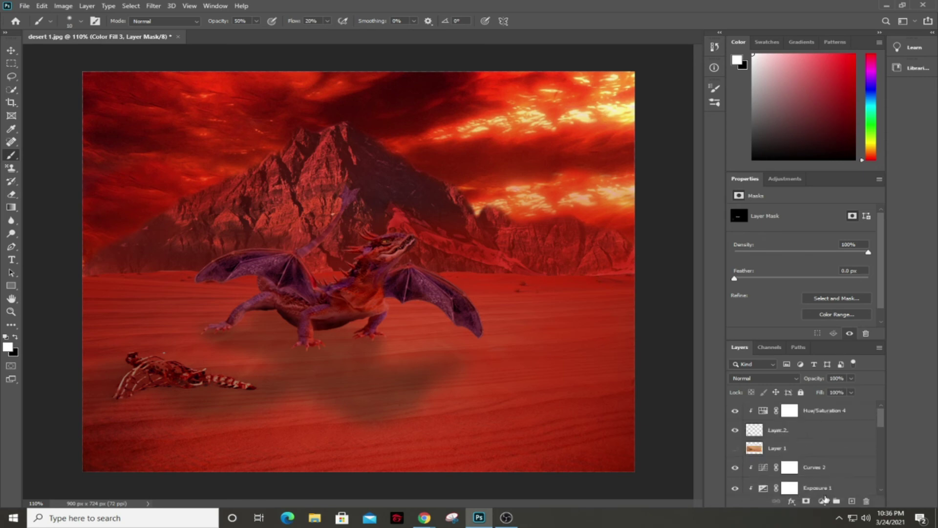
click(836, 411)
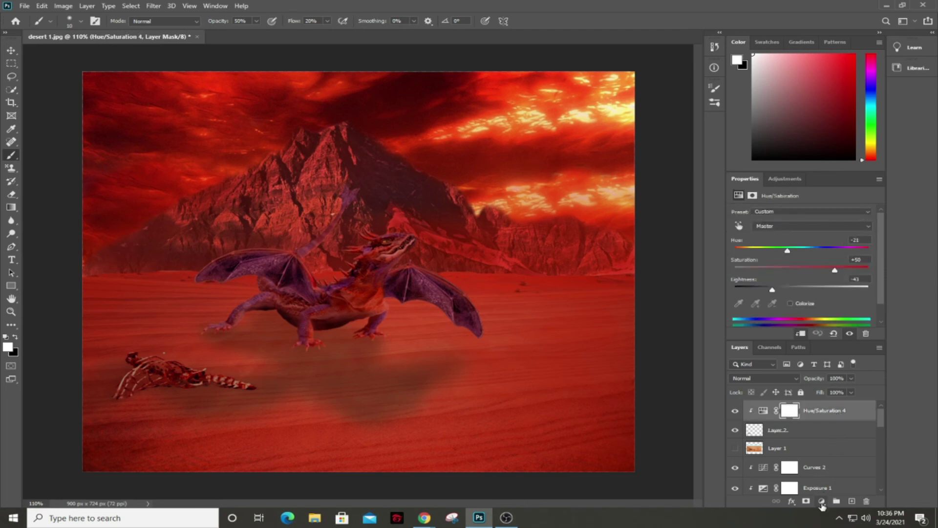
click(823, 503)
click(848, 331)
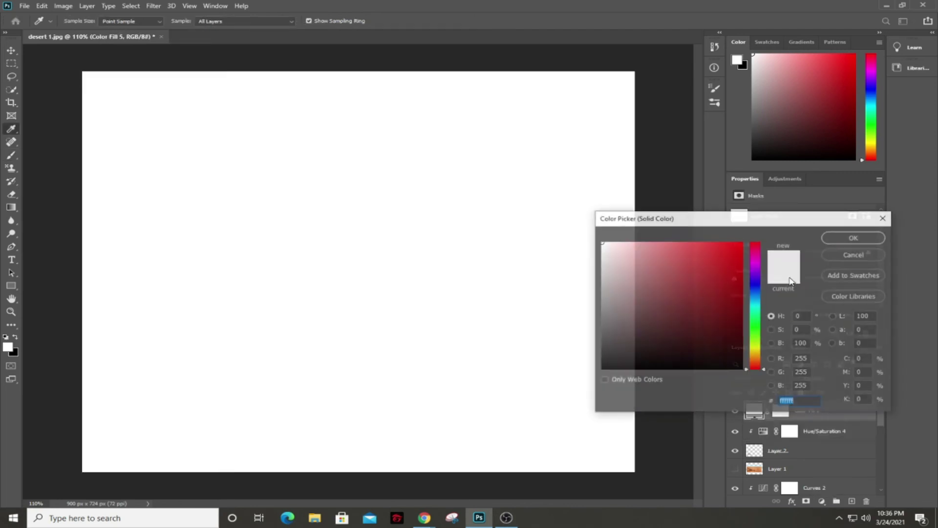
drag(705, 254, 729, 285)
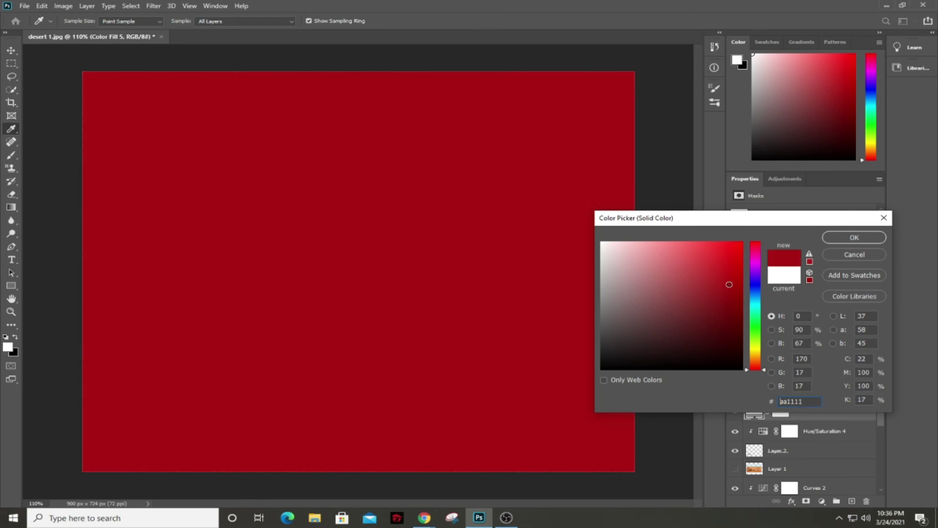
drag(755, 314, 753, 366)
mouse_move(730, 283)
mouse_down()
mouse_move(748, 263)
mouse_move(727, 260)
mouse_move(719, 281)
mouse_move(738, 290)
mouse_up()
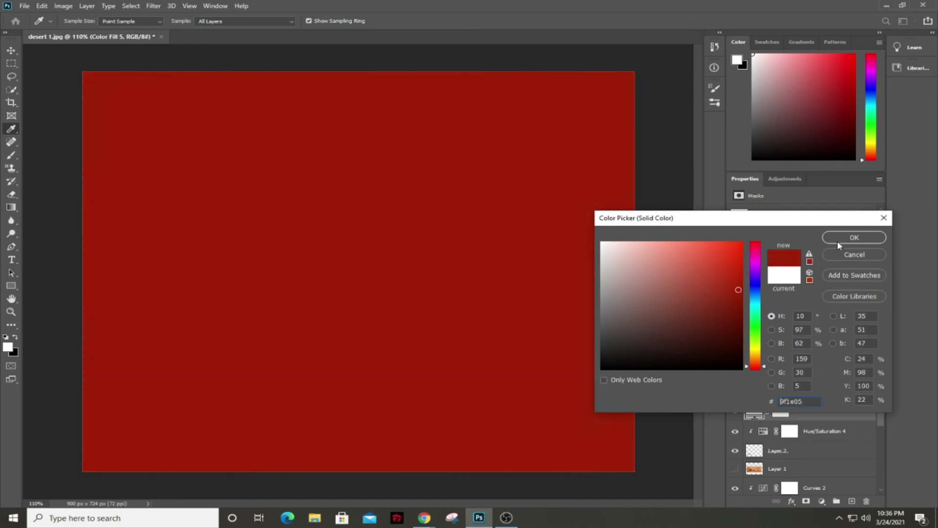
click(838, 240)
Replace the dark red fill's white mask with a black mask that hides the fill.
right_click(783, 412)
click(802, 429)
alt+click(806, 501)
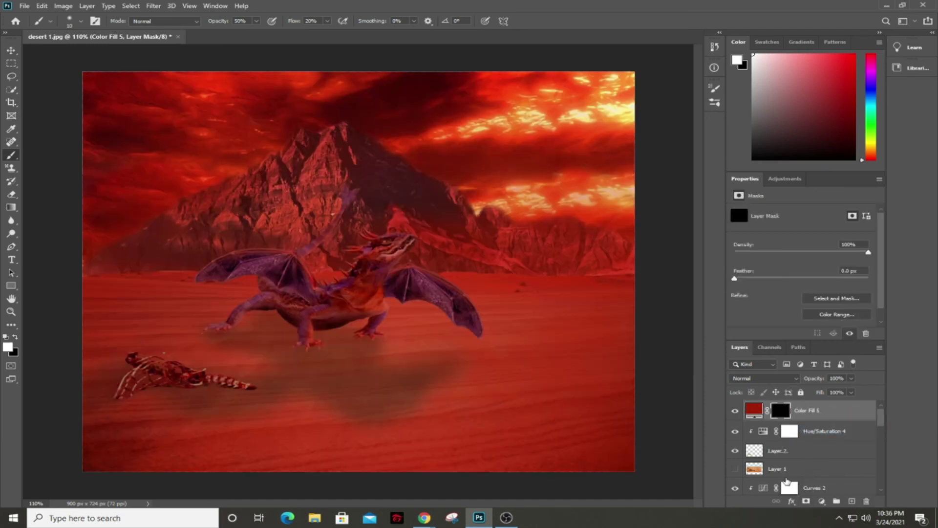
Paint the dark red fill softly over the dragon's front claws on its mask with a small white brush.
scroll(316, 352, up, 5)
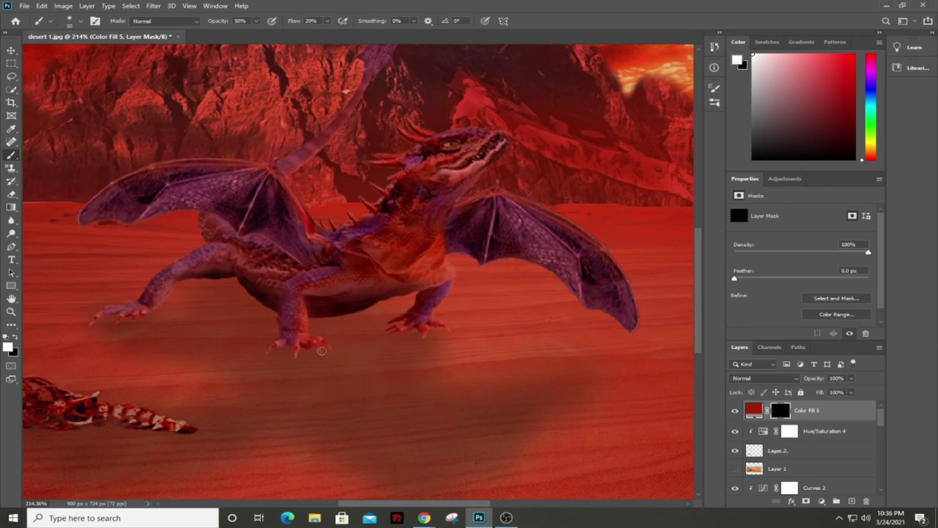
key(bracketright)
drag(269, 348, 320, 349)
alt+right_click(282, 351)
key(bracketleft)
key(bracketleft)
key(bracketleft)
key(bracketleft)
scroll(269, 334, down, 5)
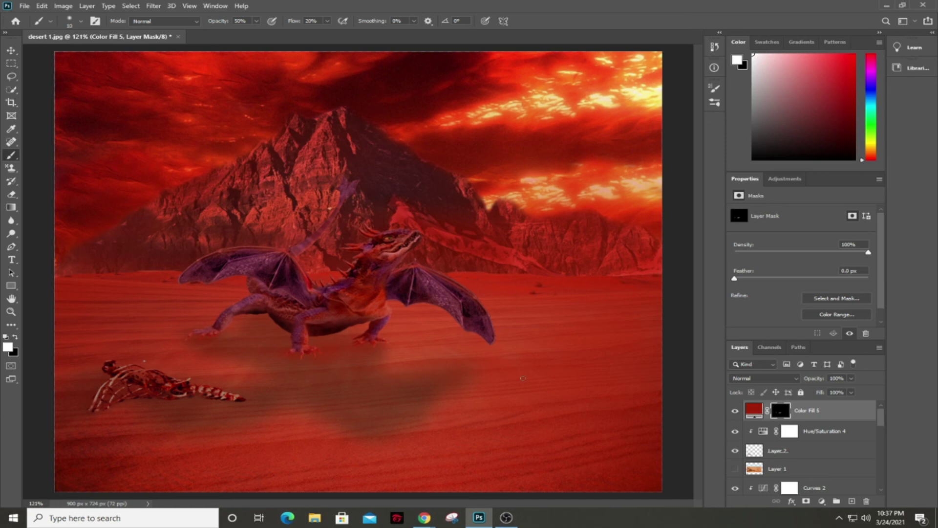
Fade parts of the sand shadow around the dragon's feet on Color Fill 4's mask with a black brush.
scroll(785, 428, down, 3)
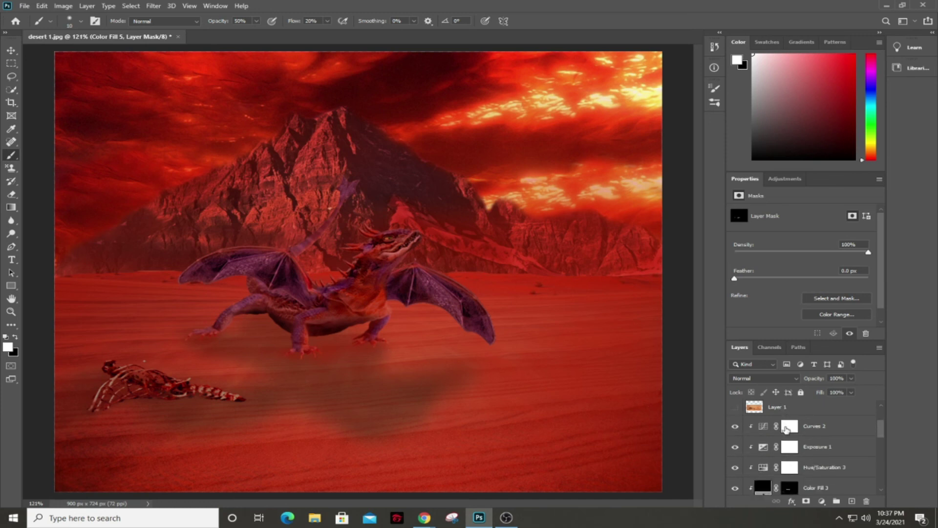
scroll(786, 430, down, 1)
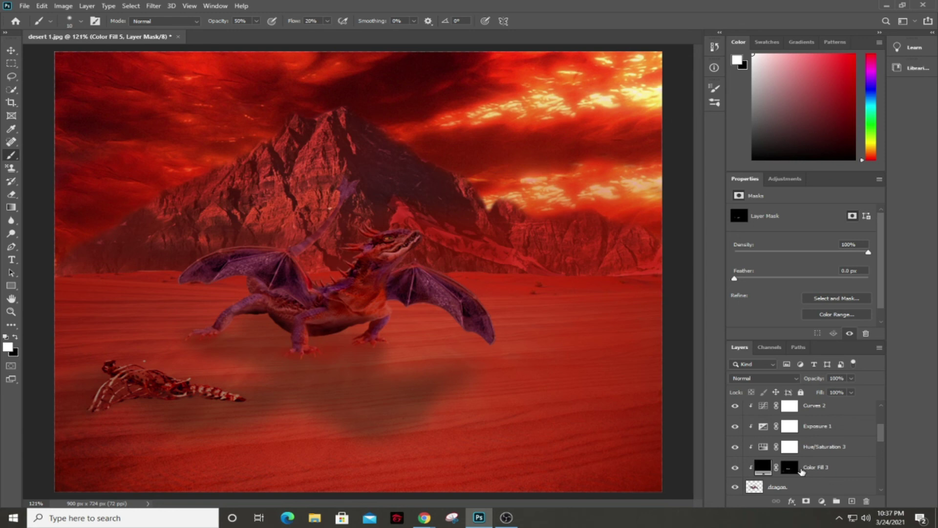
scroll(801, 472, down, 1)
scroll(800, 470, down, 1)
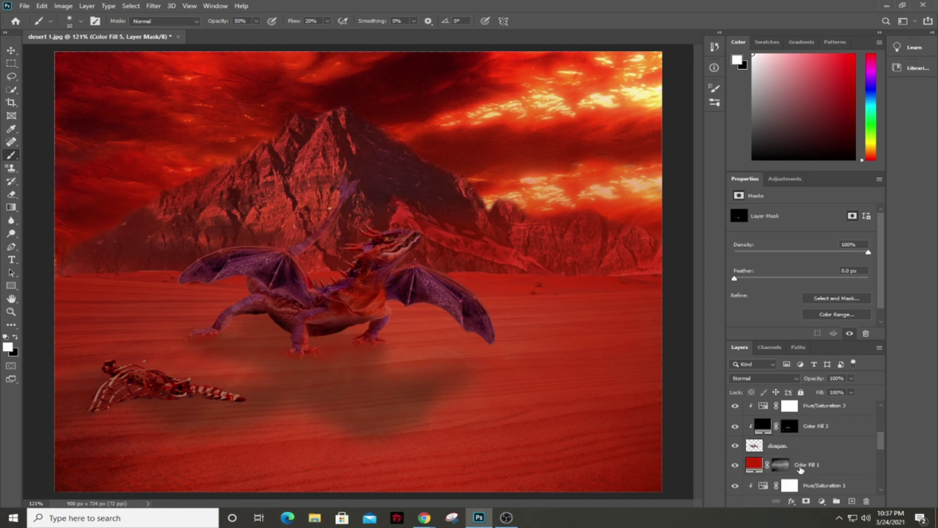
scroll(801, 469, down, 1)
scroll(800, 468, down, 2)
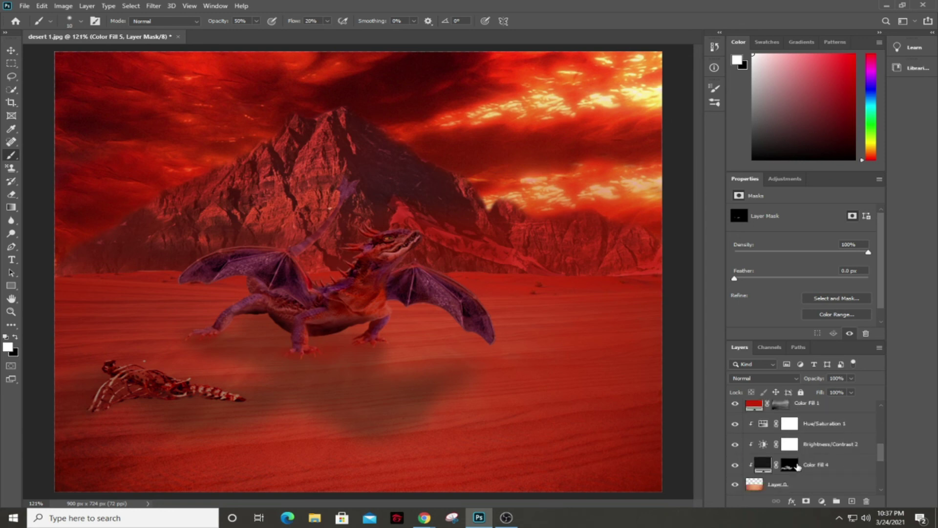
click(793, 468)
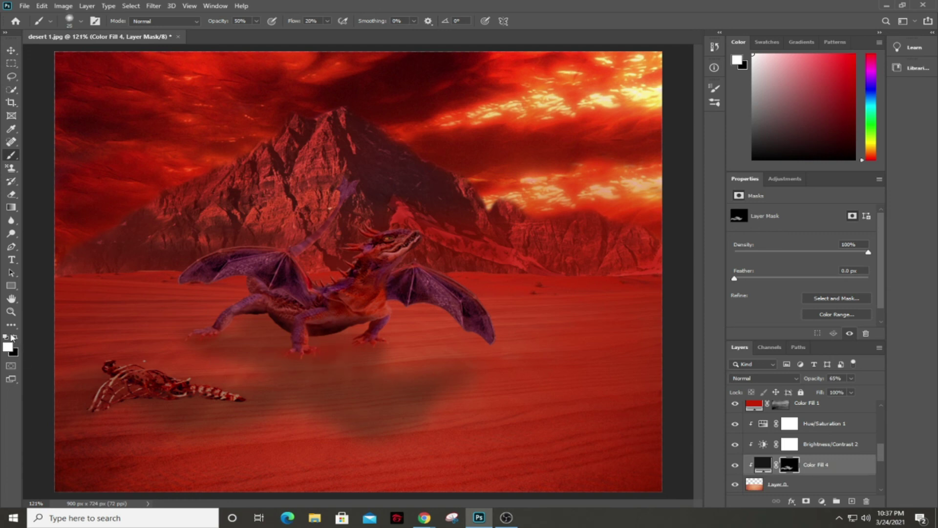
click(14, 337)
mouse_move(341, 350)
mouse_down()
mouse_move(350, 360)
mouse_move(318, 348)
mouse_move(157, 339)
mouse_move(298, 331)
mouse_move(386, 349)
mouse_up()
scroll(387, 349, down, 1)
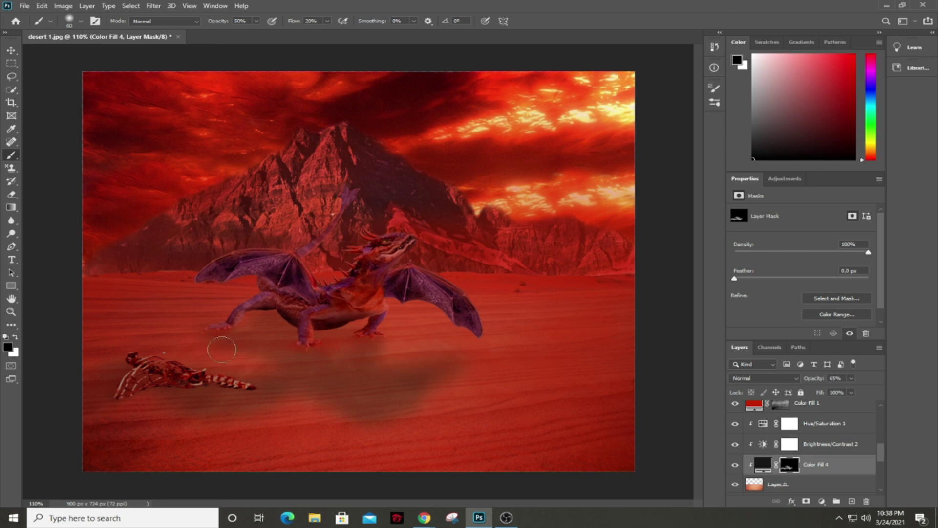
Paint soft shadow back around the dragon's rear foot on the same mask with a white brush enlarged to 90 px.
click(16, 338)
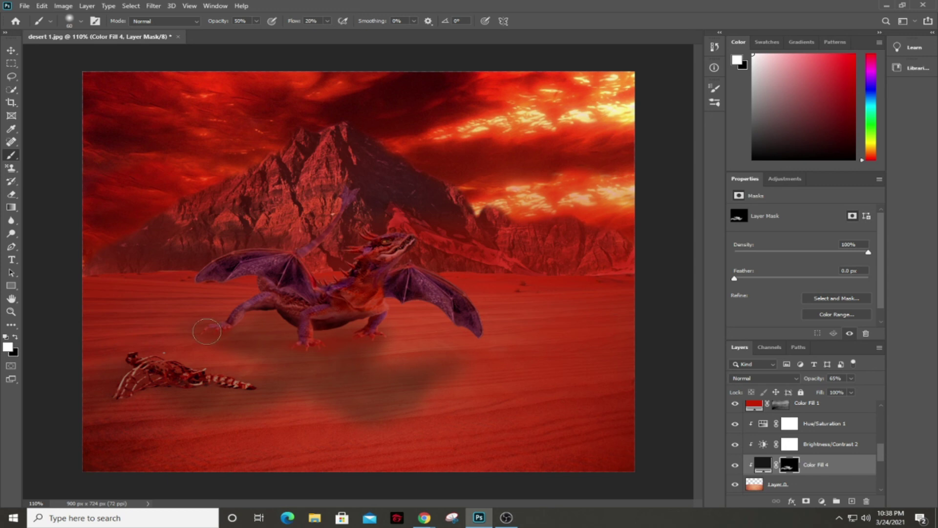
key(bracketright)
key(bracketright)
key(bracketright)
scroll(818, 448, up, 5)
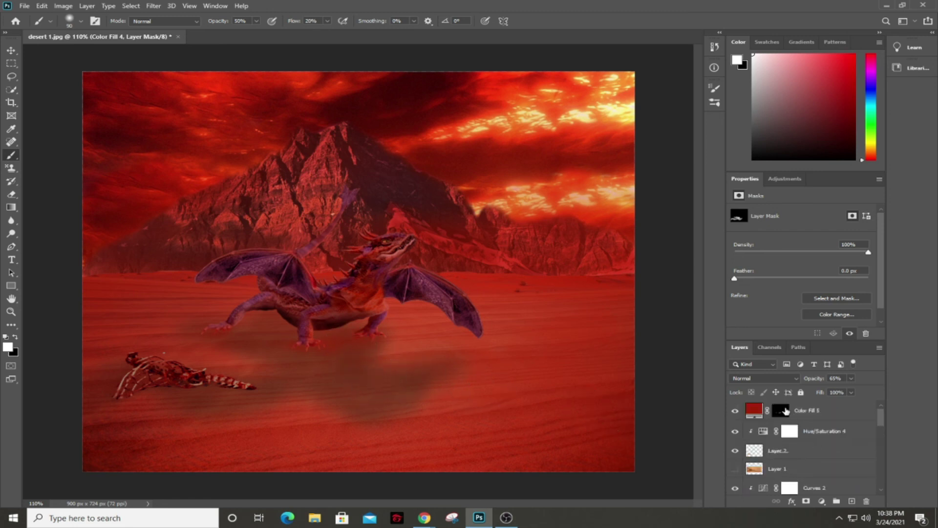
Touch up the red tint around the dragon's front claws on Color Fill 5's mask with a 50 px brush, switching it to black.
click(782, 411)
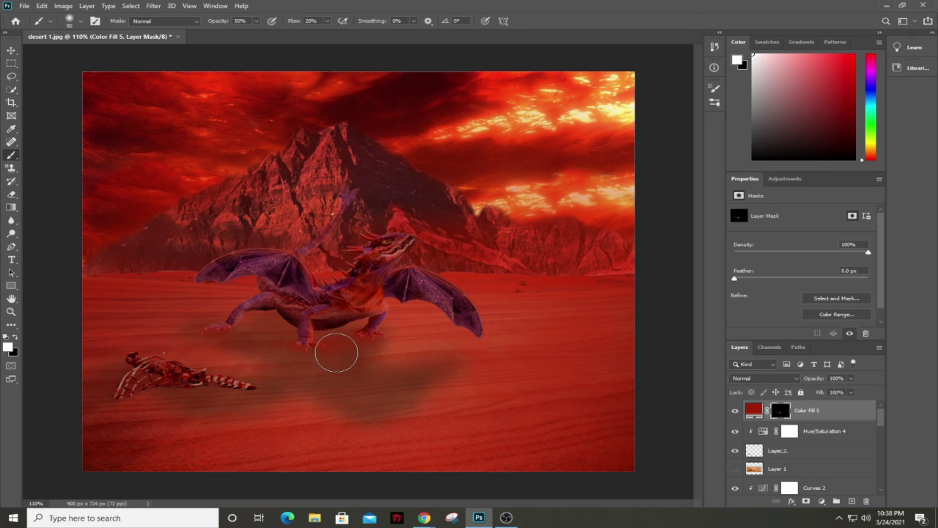
key(bracketleft)
key(bracketleft)
key(bracketleft)
key(bracketleft)
click(15, 337)
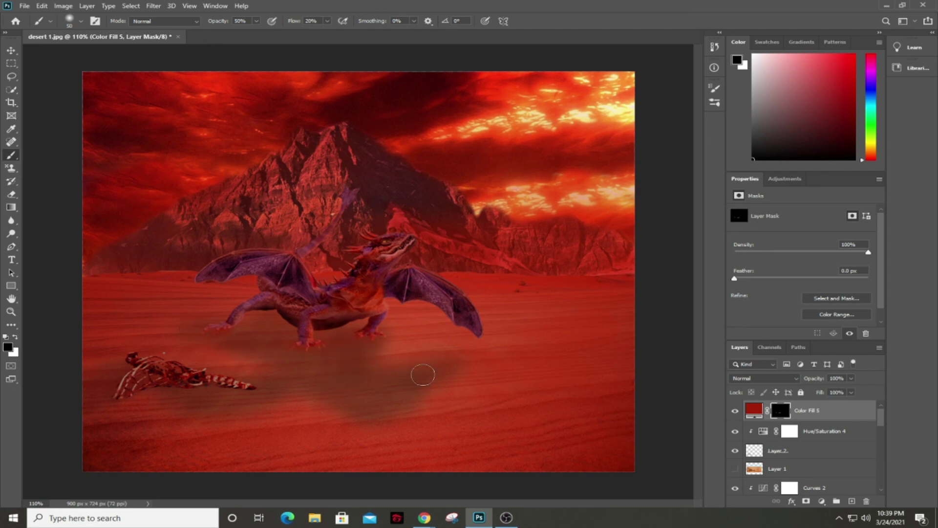
Add a solid colour fill layer in a very dark reddish brown above the dark red fill.
key(ctrl+minus)
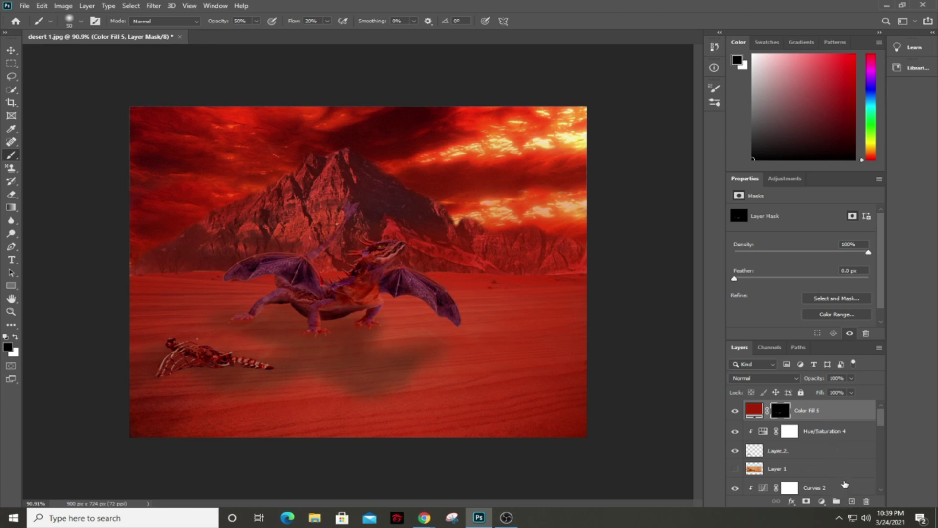
click(830, 501)
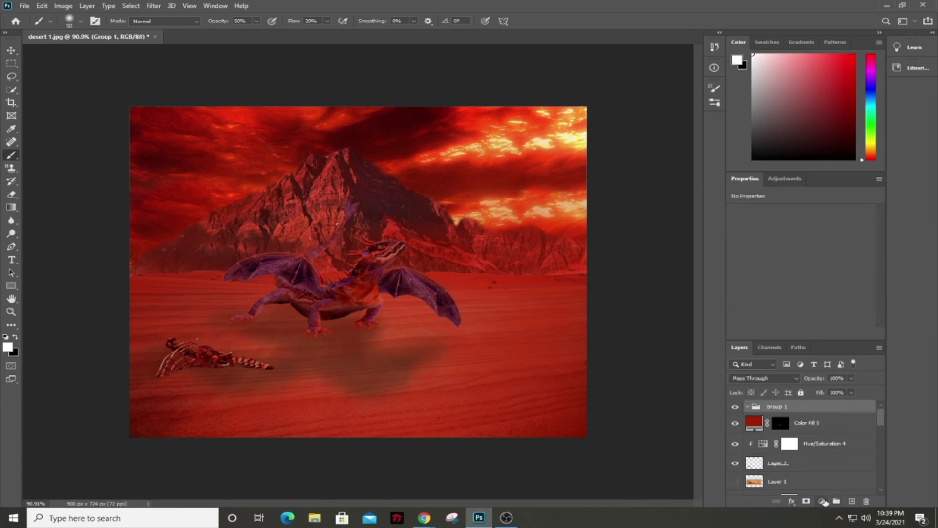
key(ctrl+z)
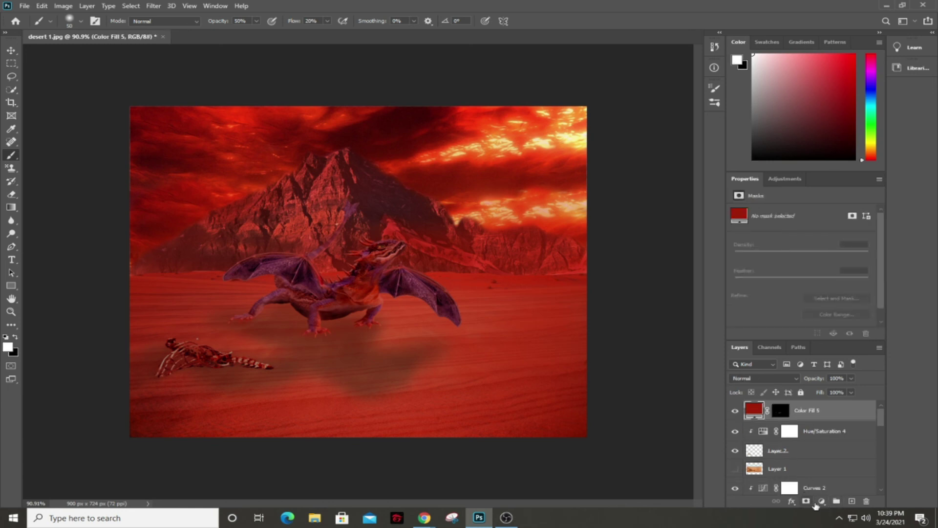
click(822, 501)
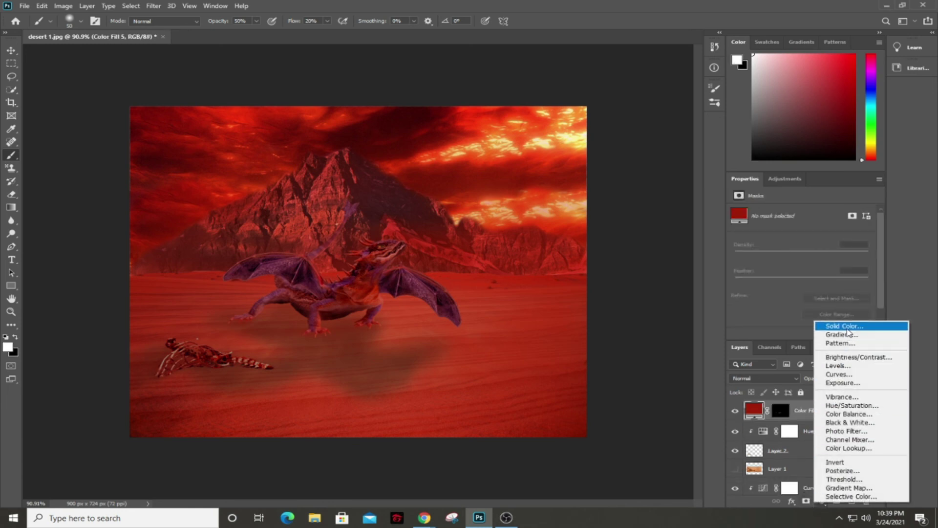
click(848, 327)
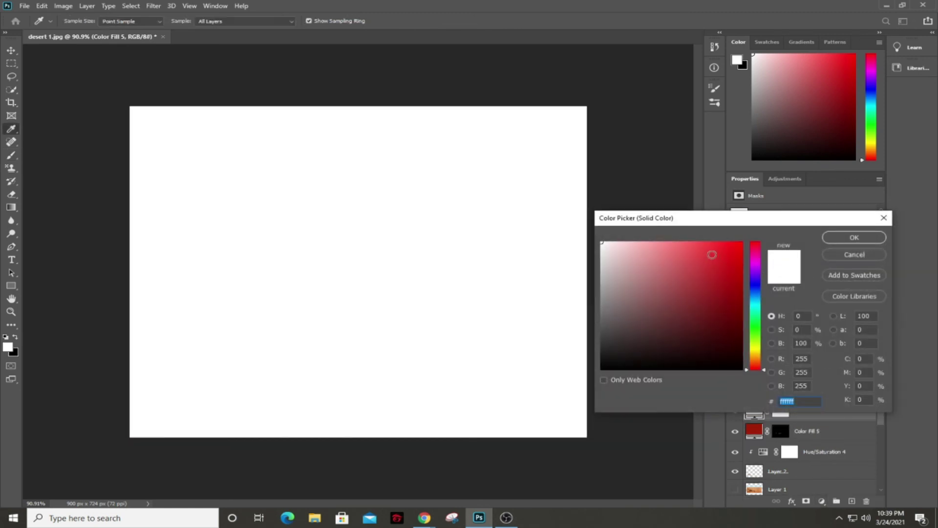
text(a50101)
drag(746, 297, 768, 327)
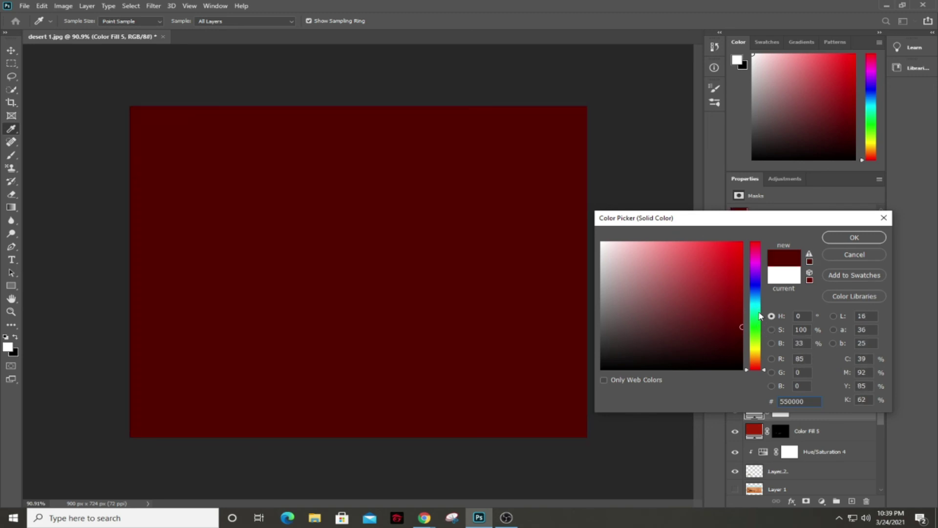
drag(755, 360, 756, 368)
drag(737, 336, 737, 341)
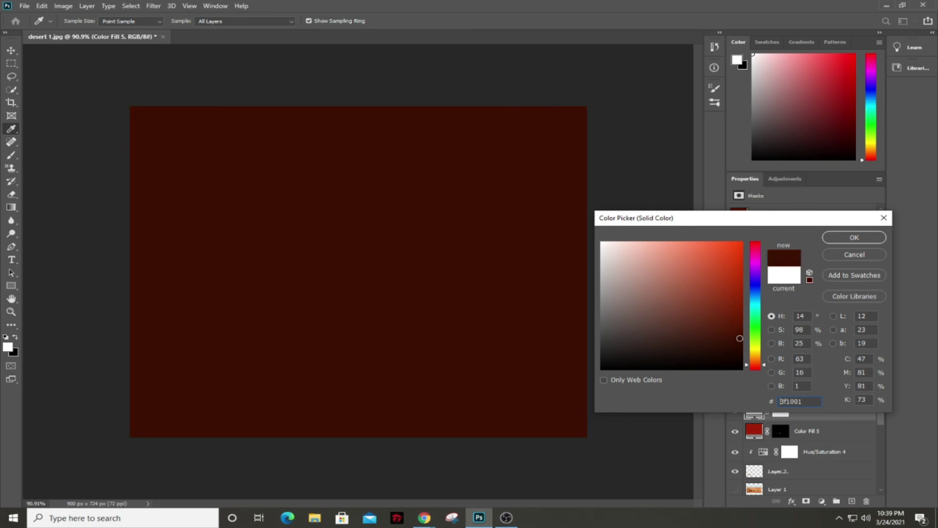
drag(741, 333, 712, 339)
click(825, 237)
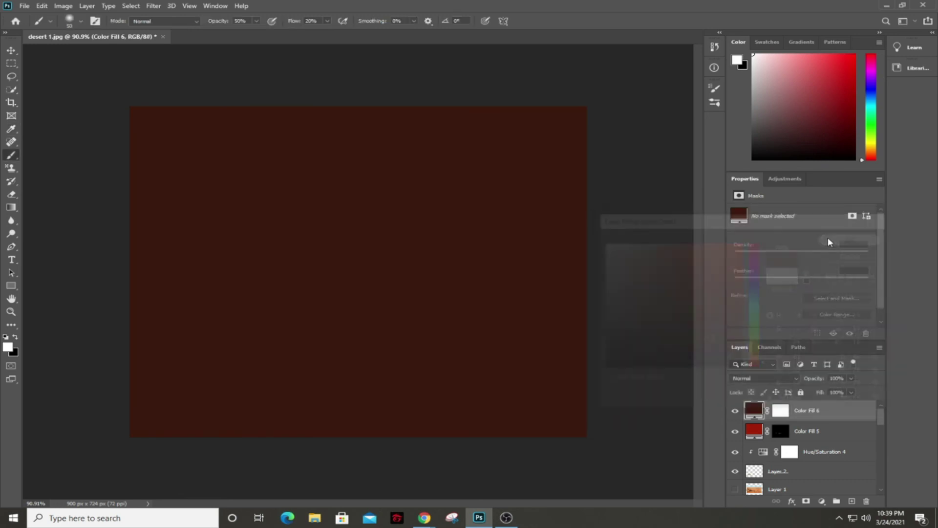
Replace Color Fill 6's white mask with a black mask that hides the dark brown fill.
right_click(781, 412)
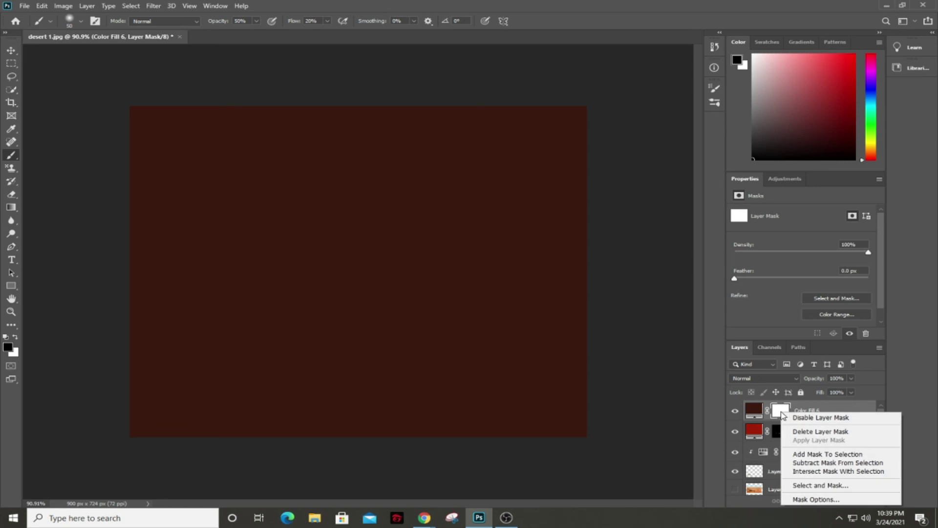
click(794, 433)
alt+click(806, 501)
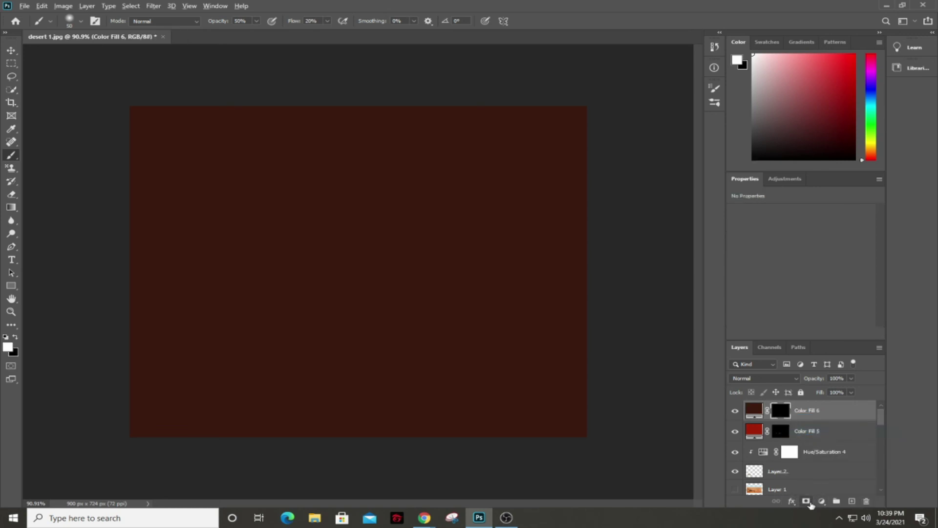
Paint the dark brown fill softly across the desert and lower mountain on its mask with a 500 px white brush.
key(bracketright)
key(bracketright)
key(bracketright)
key(bracketright)
key(bracketright)
key(bracketright)
key(bracketright)
key(bracketright)
key(bracketright)
key(bracketright)
key(bracketright)
key(bracketright)
key(bracketright)
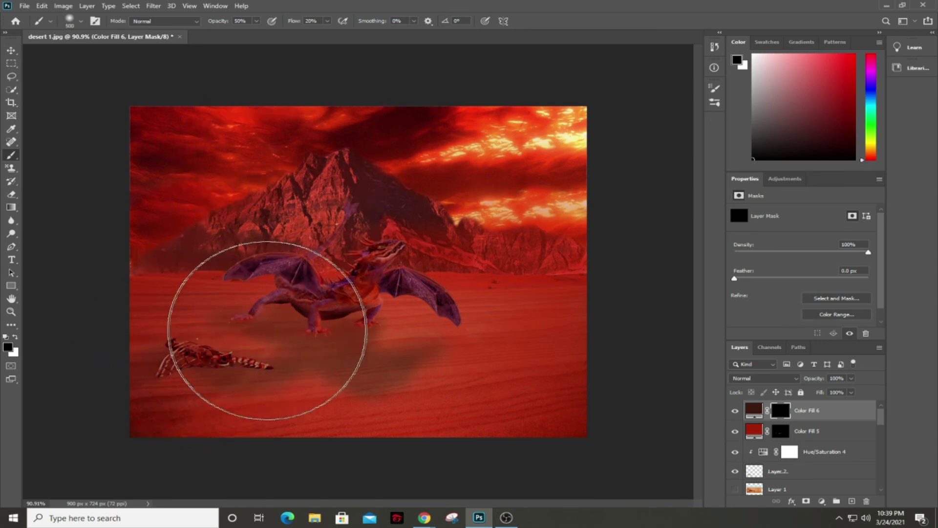
click(15, 337)
mouse_move(535, 340)
mouse_down()
mouse_move(207, 325)
mouse_move(147, 303)
mouse_move(257, 287)
mouse_move(203, 304)
mouse_move(293, 293)
mouse_move(360, 304)
mouse_move(354, 295)
mouse_move(344, 304)
mouse_move(379, 308)
mouse_move(406, 271)
mouse_move(398, 283)
mouse_move(478, 283)
mouse_move(439, 298)
mouse_move(540, 277)
mouse_move(243, 230)
mouse_move(167, 191)
mouse_move(465, 239)
mouse_move(408, 218)
mouse_move(494, 343)
mouse_move(555, 386)
mouse_move(192, 413)
mouse_move(80, 335)
mouse_move(419, 347)
mouse_move(523, 325)
mouse_move(546, 333)
mouse_move(536, 332)
mouse_move(537, 353)
mouse_up()
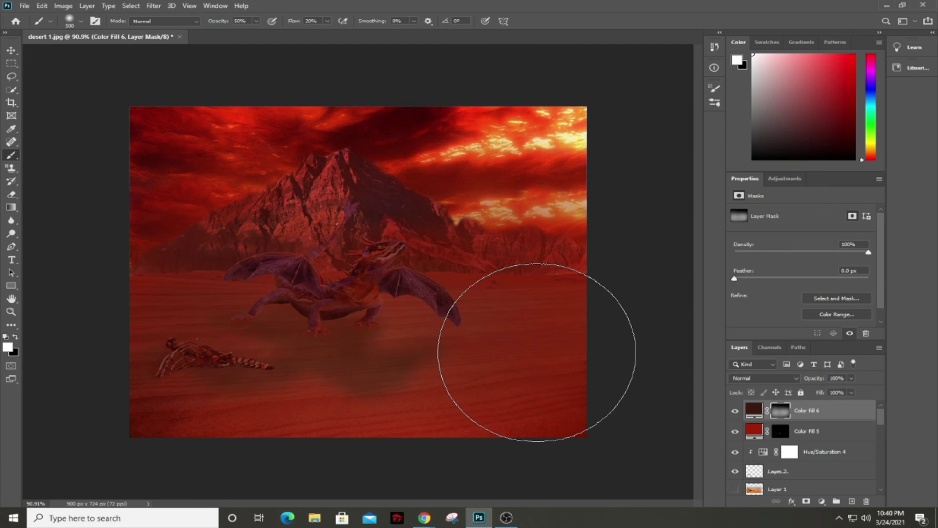
Fade the dark brown fill around the mountain's left slope on its mask with a black brush at 250 px and 40% flow.
click(16, 337)
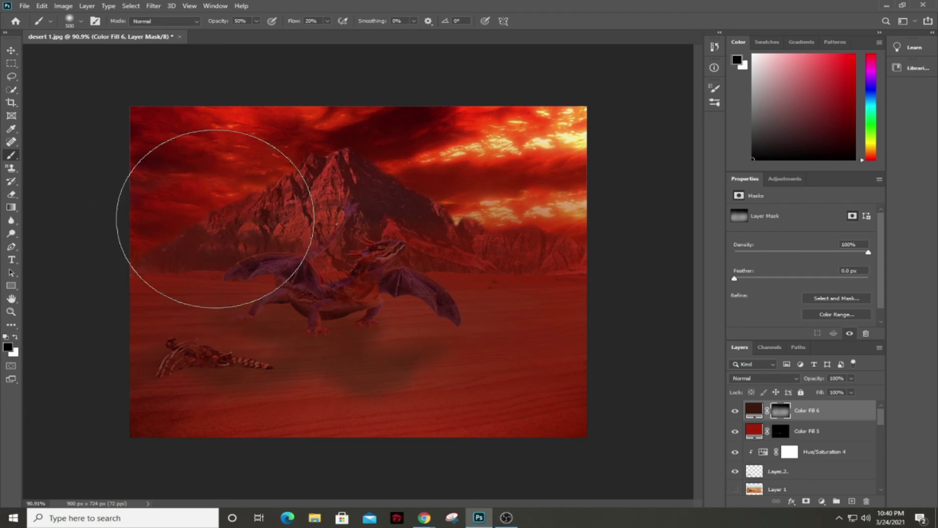
drag(189, 245, 199, 241)
key(bracketleft)
key(bracketleft)
key(bracketleft)
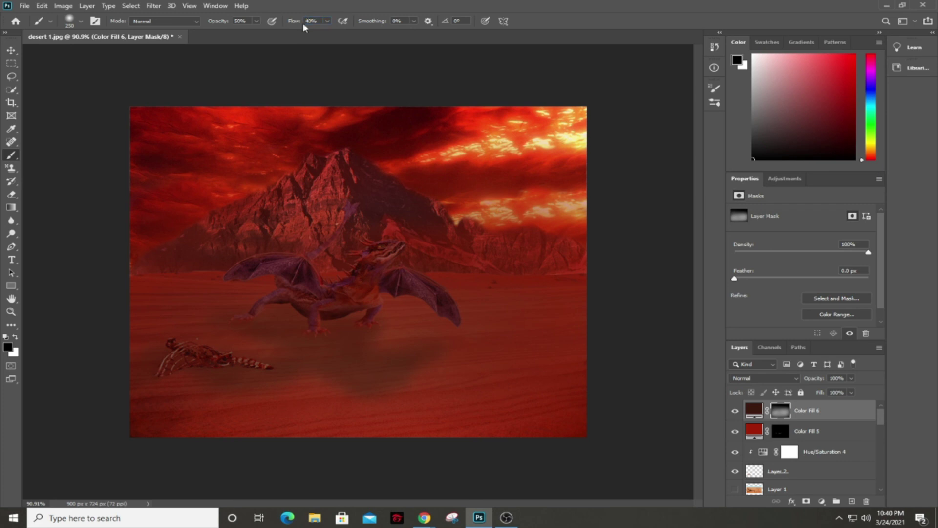
mouse_move(183, 241)
mouse_down()
mouse_move(136, 312)
mouse_move(205, 234)
mouse_move(185, 269)
mouse_move(161, 283)
mouse_move(174, 222)
mouse_move(209, 291)
mouse_move(182, 341)
mouse_move(178, 412)
mouse_move(147, 356)
mouse_move(199, 335)
mouse_move(269, 345)
mouse_move(283, 319)
mouse_move(293, 331)
mouse_up()
Thin the dark brown fill over the desert and dragon on the same mask with the black brush enlarged to 500 px.
key(bracketright)
key(bracketright)
key(bracketright)
key(bracketright)
key(bracketright)
key(bracketright)
mouse_move(541, 319)
mouse_down()
mouse_move(549, 245)
mouse_move(540, 241)
mouse_move(413, 219)
mouse_move(369, 237)
mouse_move(329, 235)
mouse_up()
mouse_move(618, 417)
mouse_down()
mouse_move(576, 440)
mouse_move(220, 419)
mouse_move(297, 354)
mouse_up()
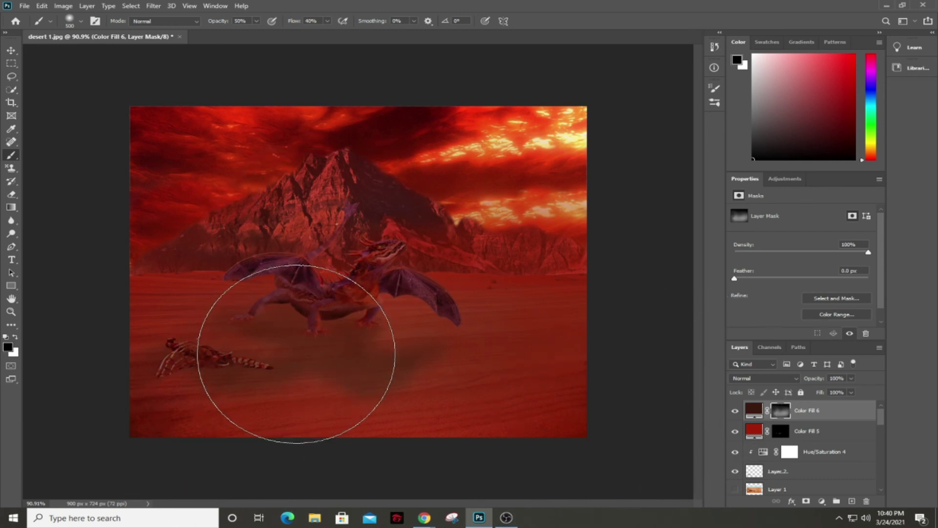
Soften the dark brown fill across the whole scene with the black brush at 1300 px, and shrink the brush to 100 px.
key(bracketright)
key(bracketright)
key(bracketright)
key(bracketright)
key(bracketright)
key(bracketright)
key(bracketright)
key(bracketright)
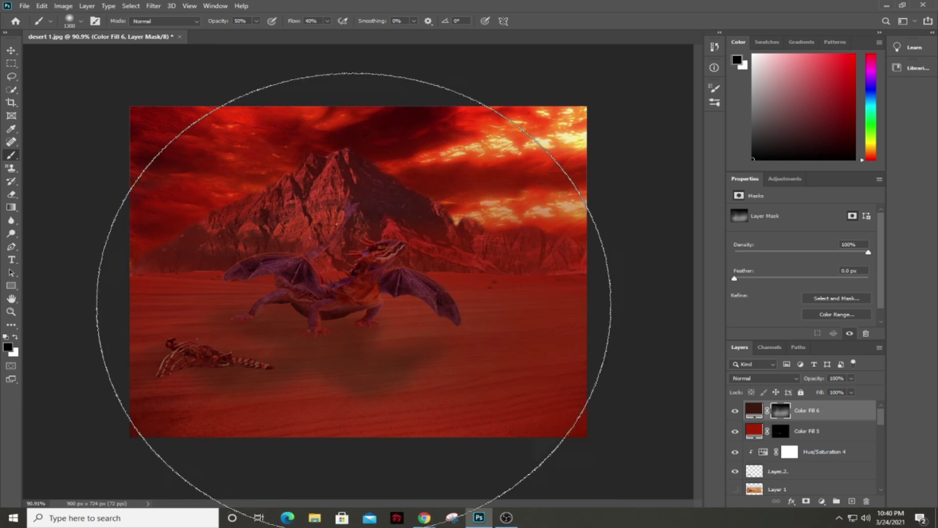
key(bracketleft)
key(bracketleft)
key(bracketleft)
key(bracketleft)
key(bracketleft)
key(bracketleft)
key(bracketleft)
key(bracketleft)
key(bracketleft)
key(bracketleft)
key(bracketleft)
key(bracketleft)
key(bracketleft)
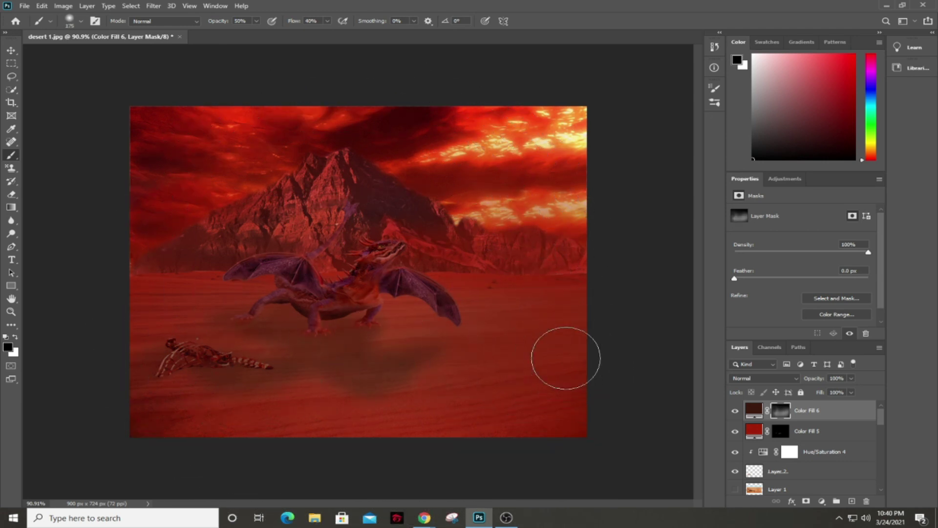
key(bracketleft)
key(bracketleft)
key(bracketleft)
Lower the opacity of the sand shadow layer, Color Fill 4, to 63%.
scroll(781, 430, down, 3)
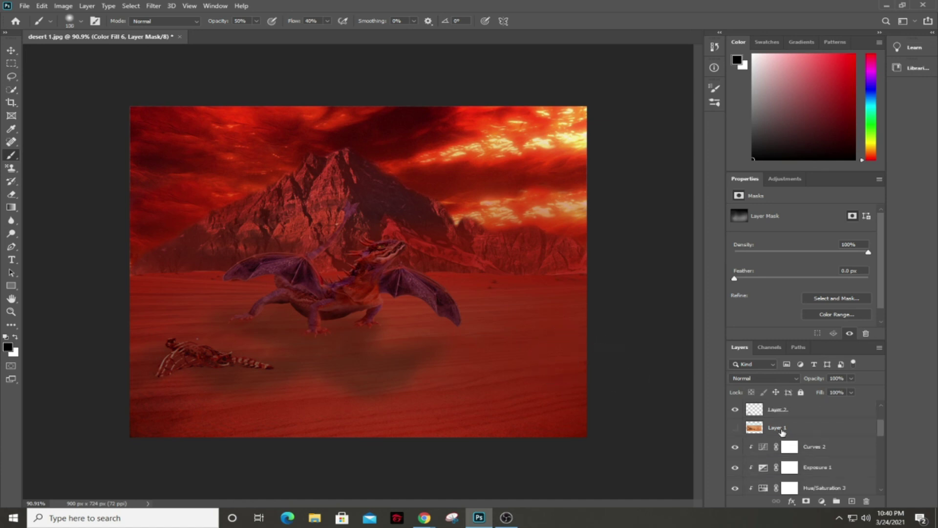
scroll(782, 431, down, 3)
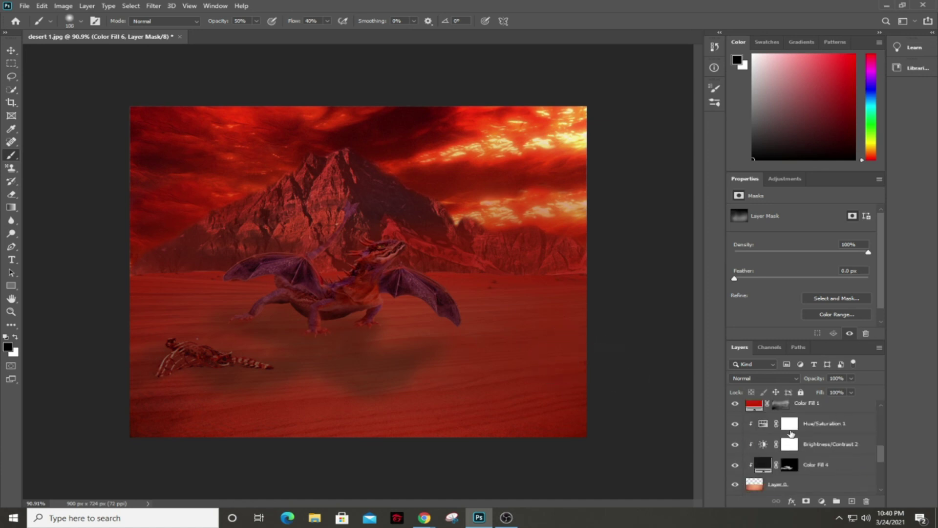
click(793, 469)
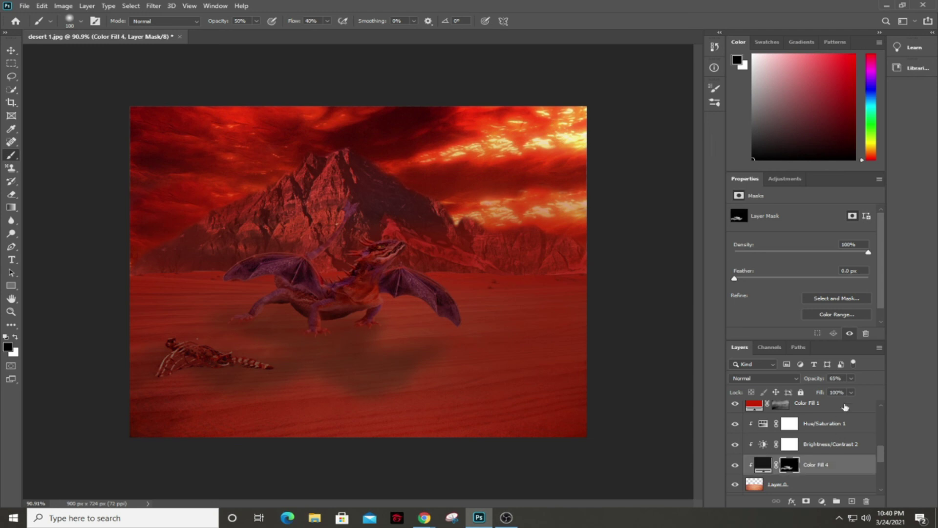
mouse_move(852, 378)
mouse_down()
mouse_move(851, 393)
mouse_move(838, 395)
mouse_move(854, 393)
mouse_up()
drag(858, 395, 863, 396)
drag(864, 393, 858, 395)
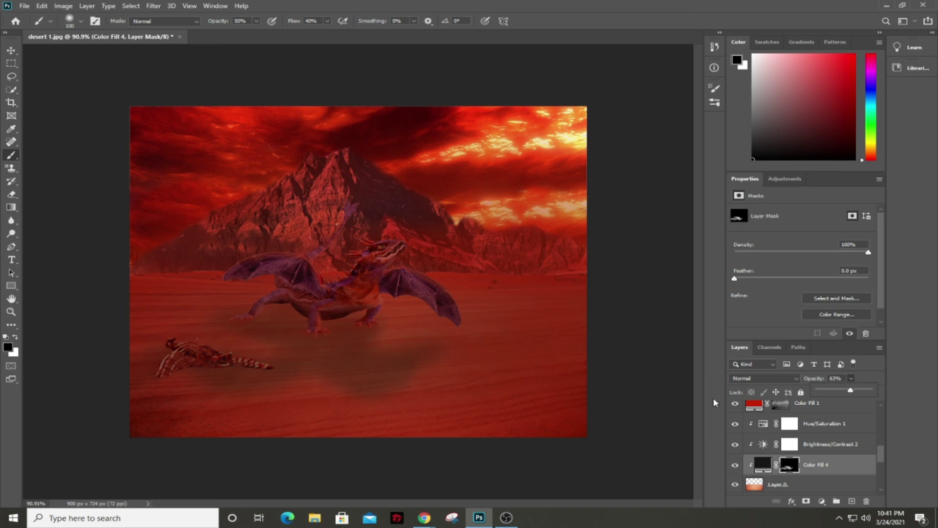
Clear more of the dark brown fill from the mountain on Color Fill 6's mask with a black brush enlarged to 175 px.
key(bracketleft)
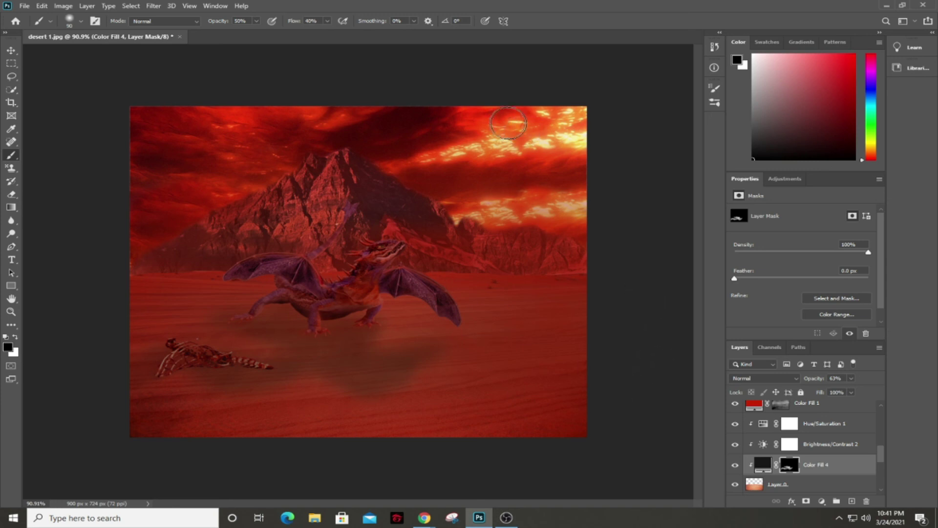
key(bracketright)
key(bracketright)
scroll(776, 435, up, 5)
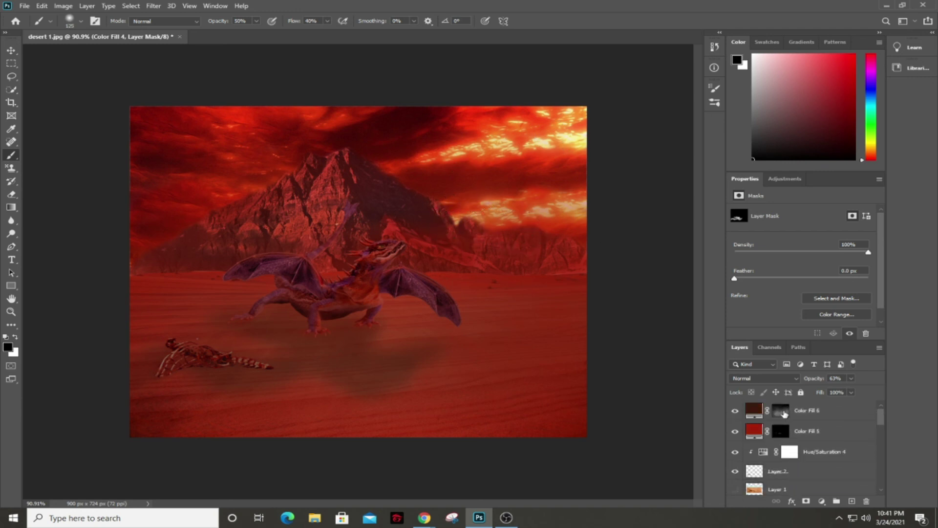
click(780, 410)
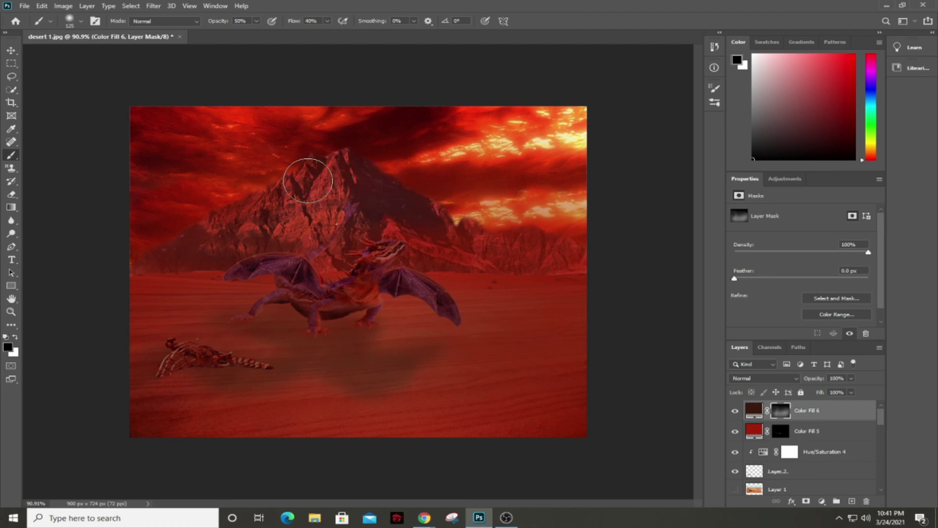
key(bracketright)
key(bracketright)
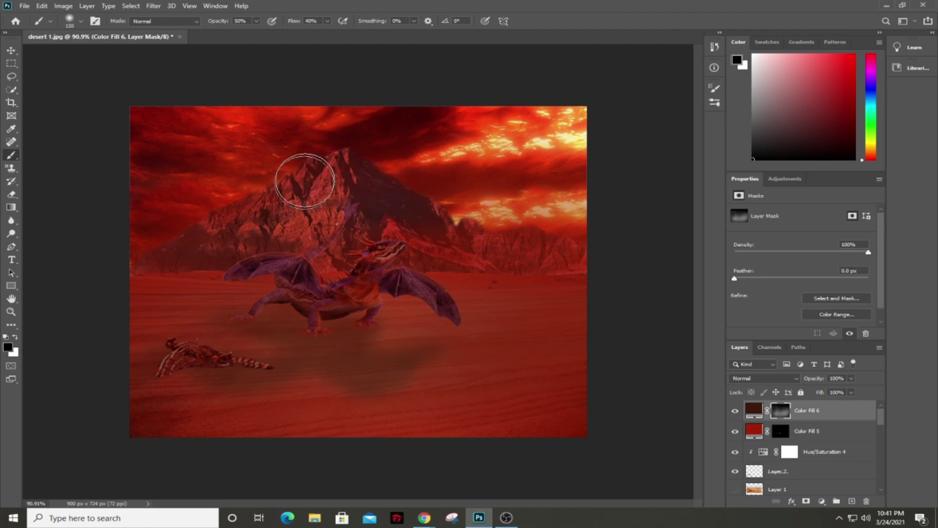
mouse_move(282, 204)
mouse_down()
mouse_move(253, 222)
mouse_move(177, 229)
mouse_move(119, 260)
mouse_move(172, 224)
mouse_move(312, 182)
mouse_move(291, 200)
mouse_move(257, 196)
mouse_up()
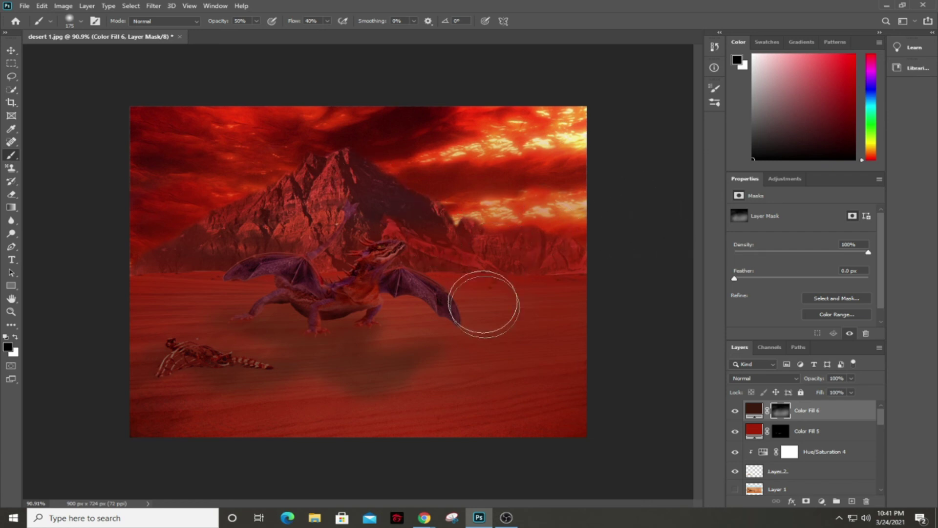
click(508, 519)
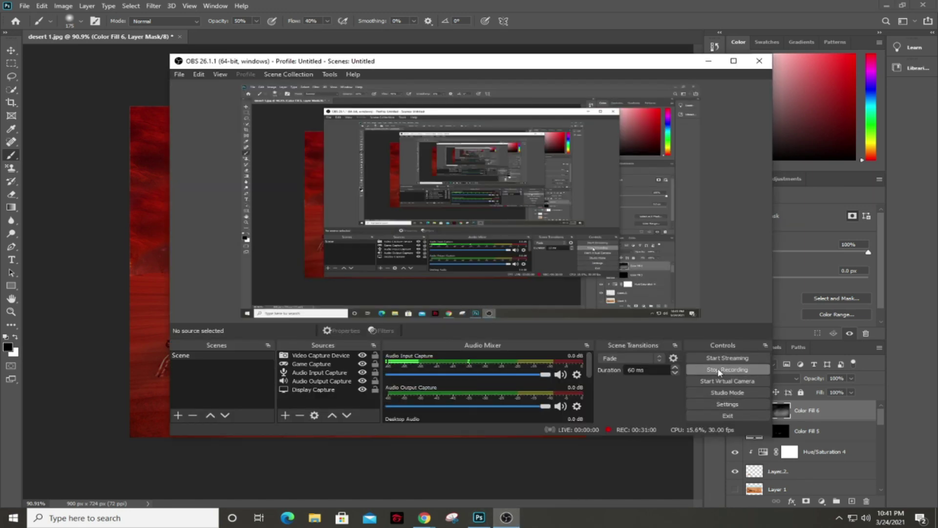